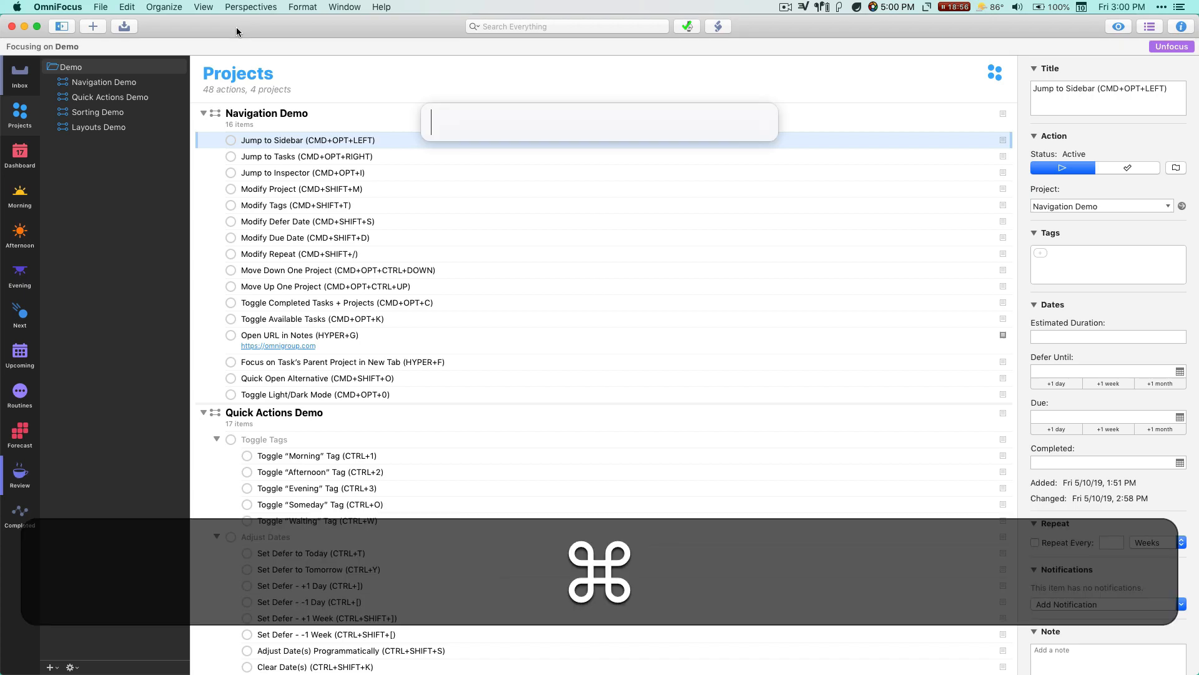
Switch to Keyboard Maestro and review the actions of the Dashboard macro in the OmniFocus Layouts group.
key("Return")
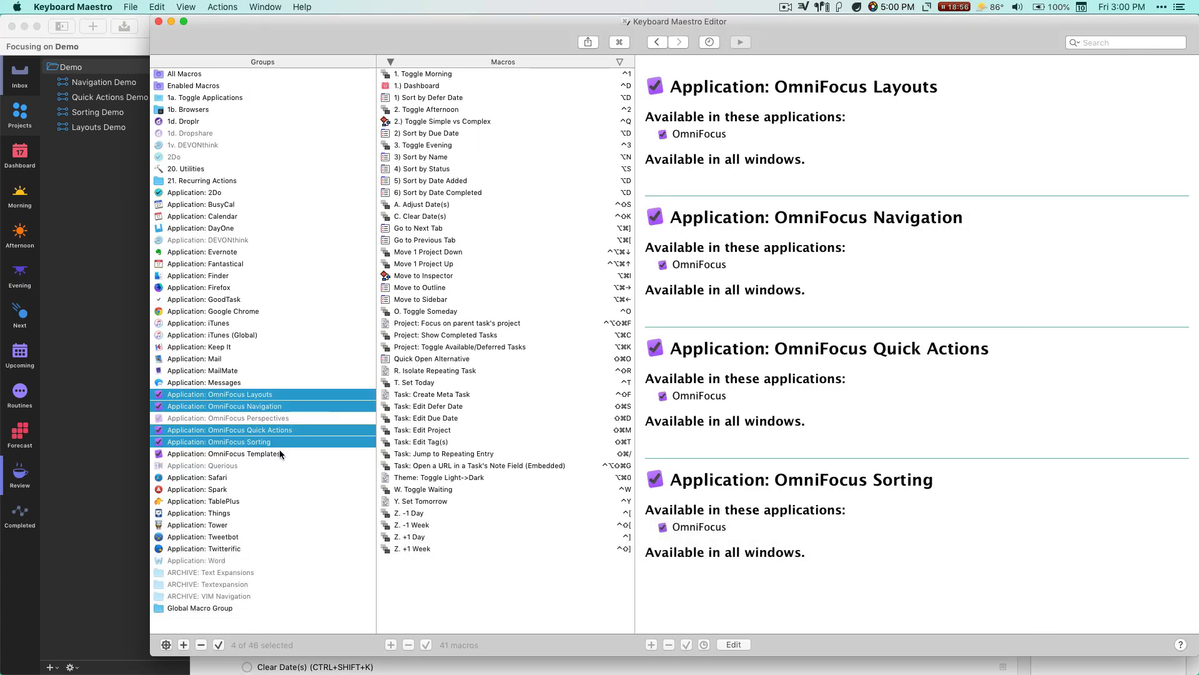
left_click(259, 399)
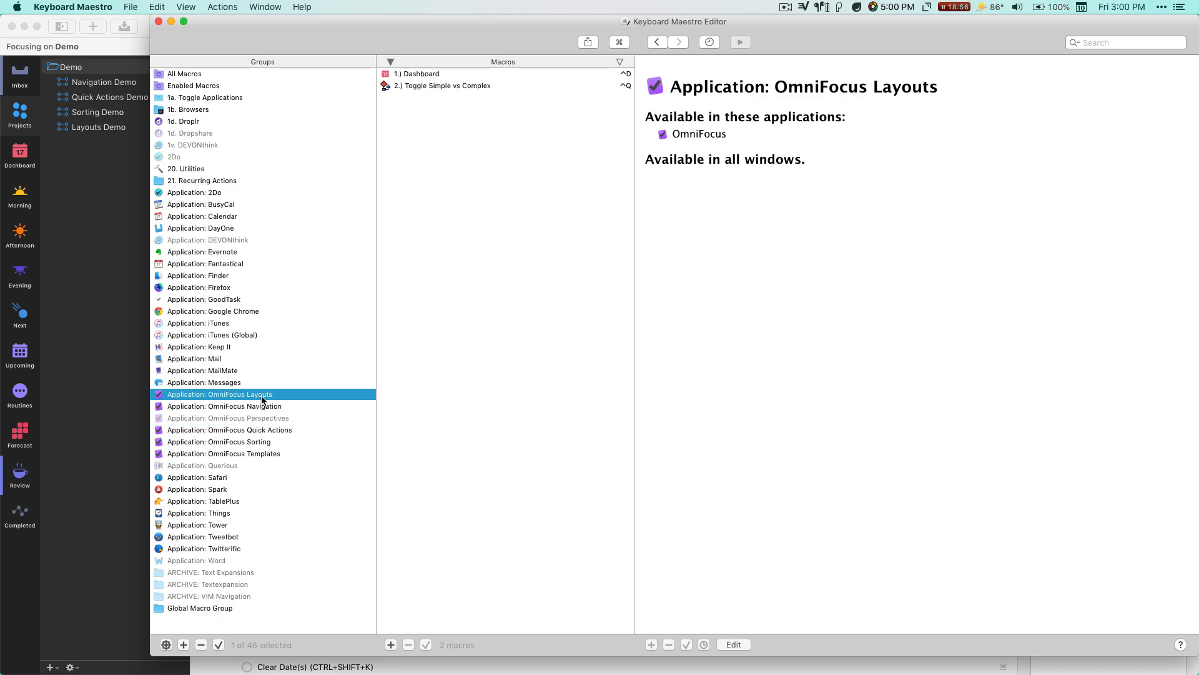
left_click(482, 73)
scroll(761, 197, "down", 5)
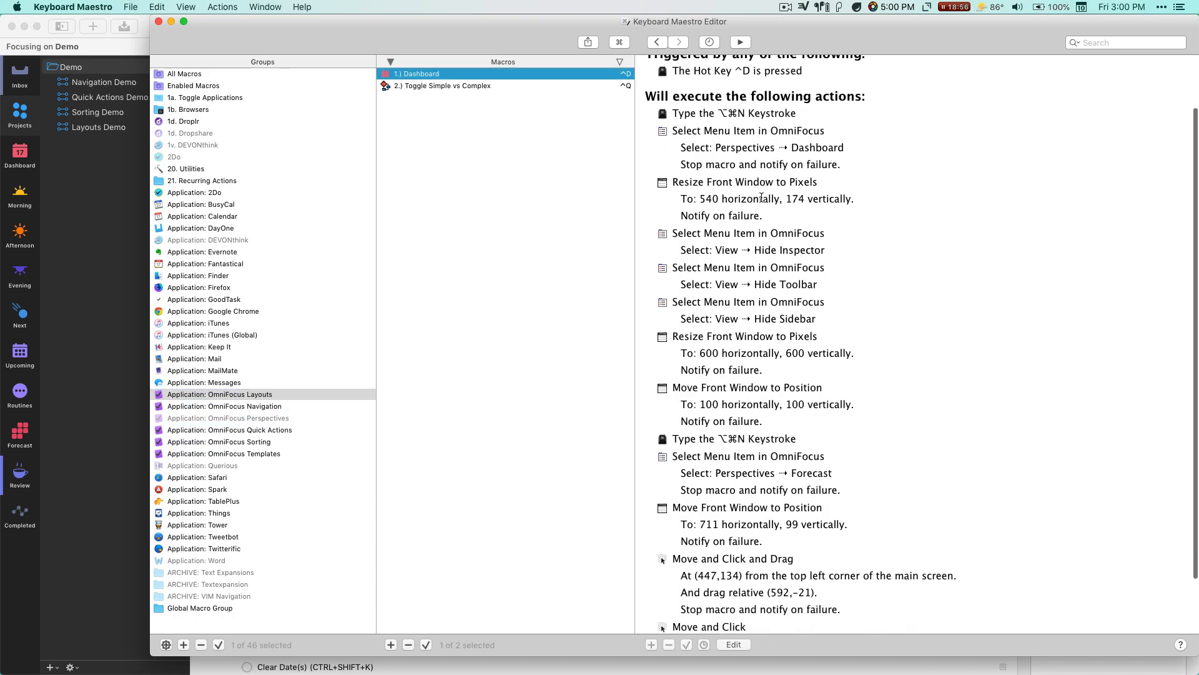
Review the project-related macros in the OmniFocus Navigation group, including the Toggle Available/Deferred Tasks script.
left_click(282, 406)
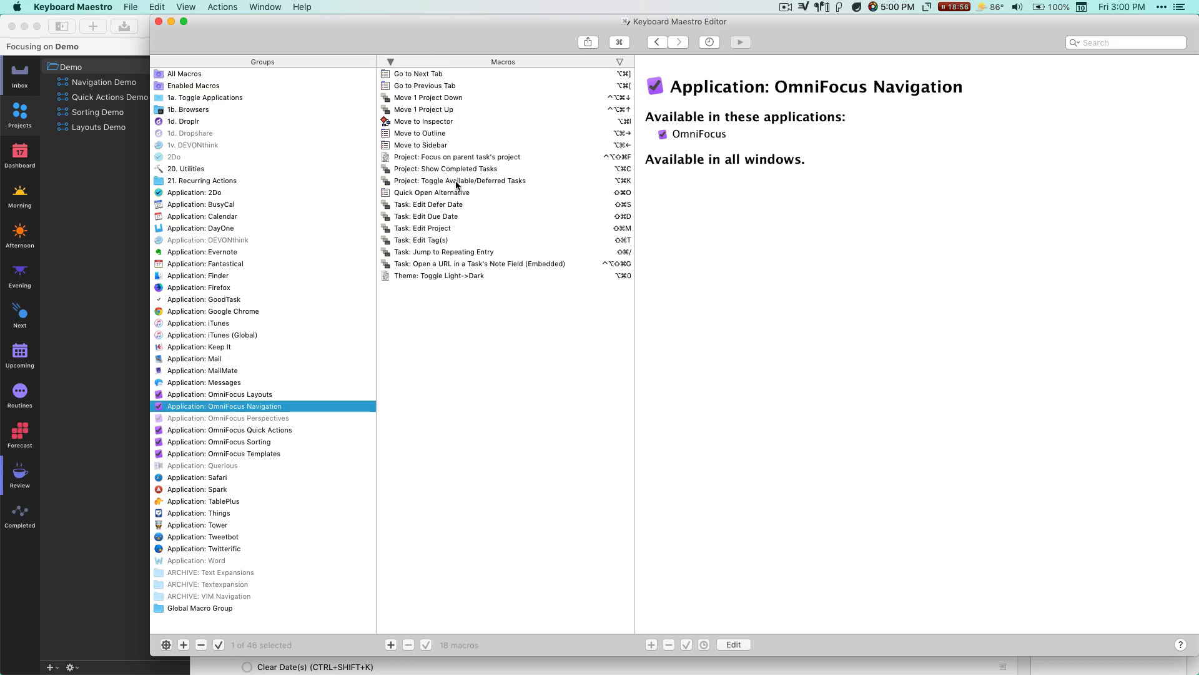
left_click(480, 169)
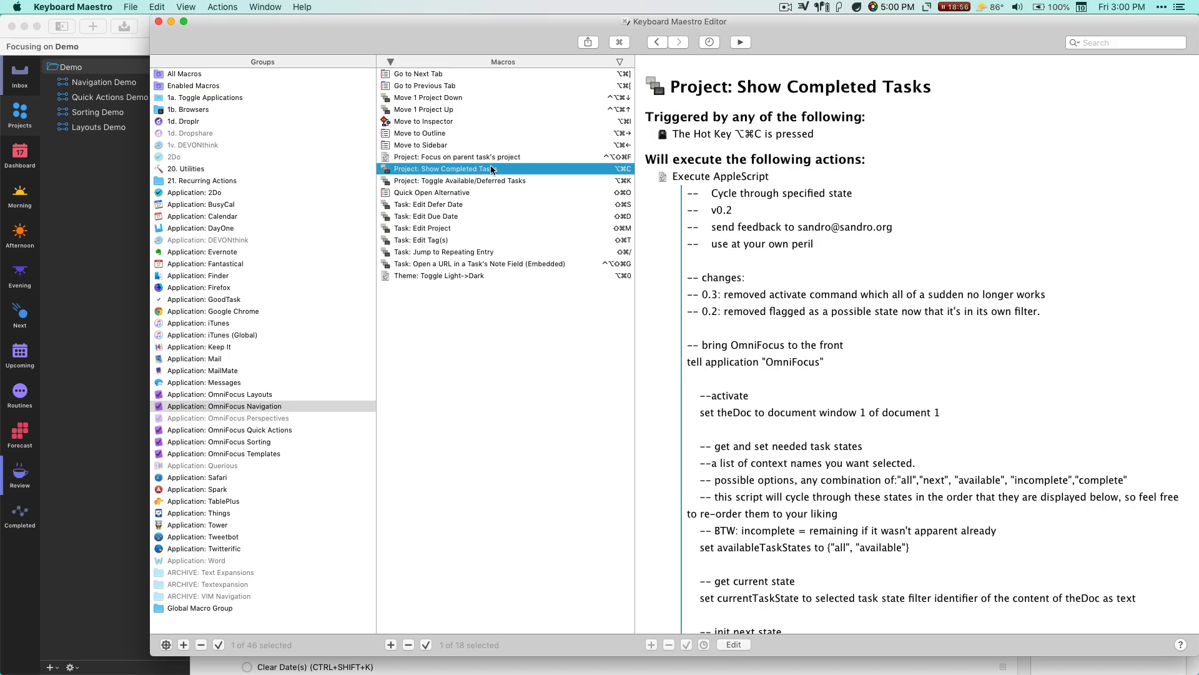
left_click(465, 181)
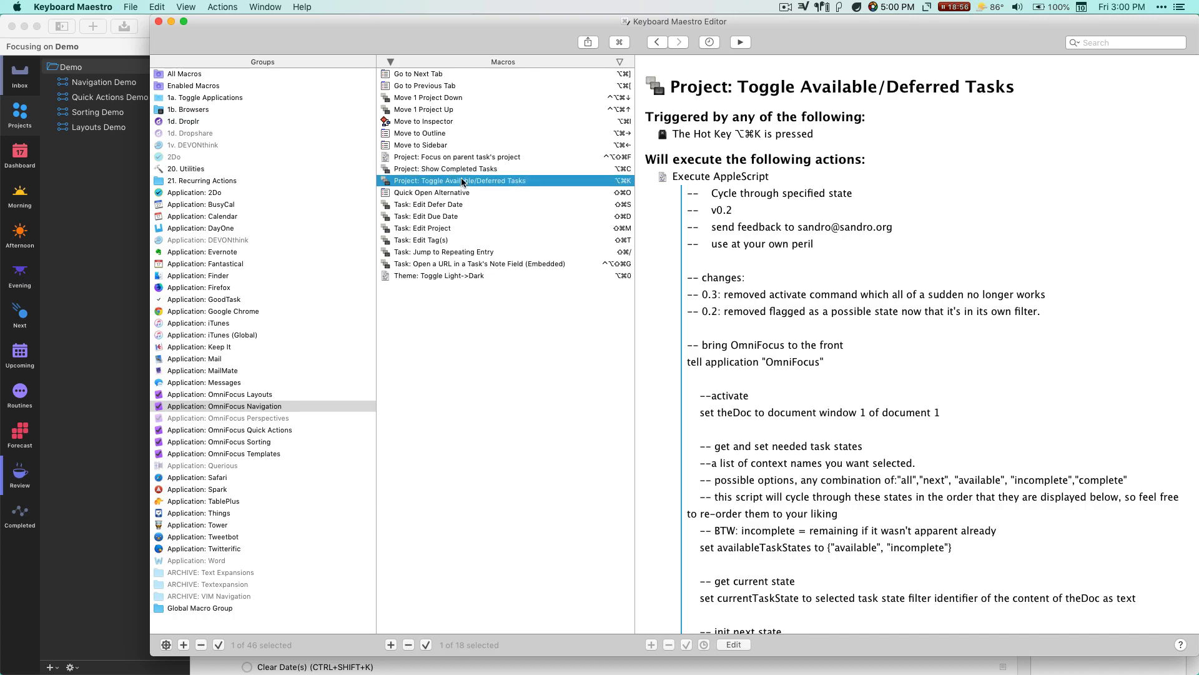
key("Up")
key("Up")
key("Up")
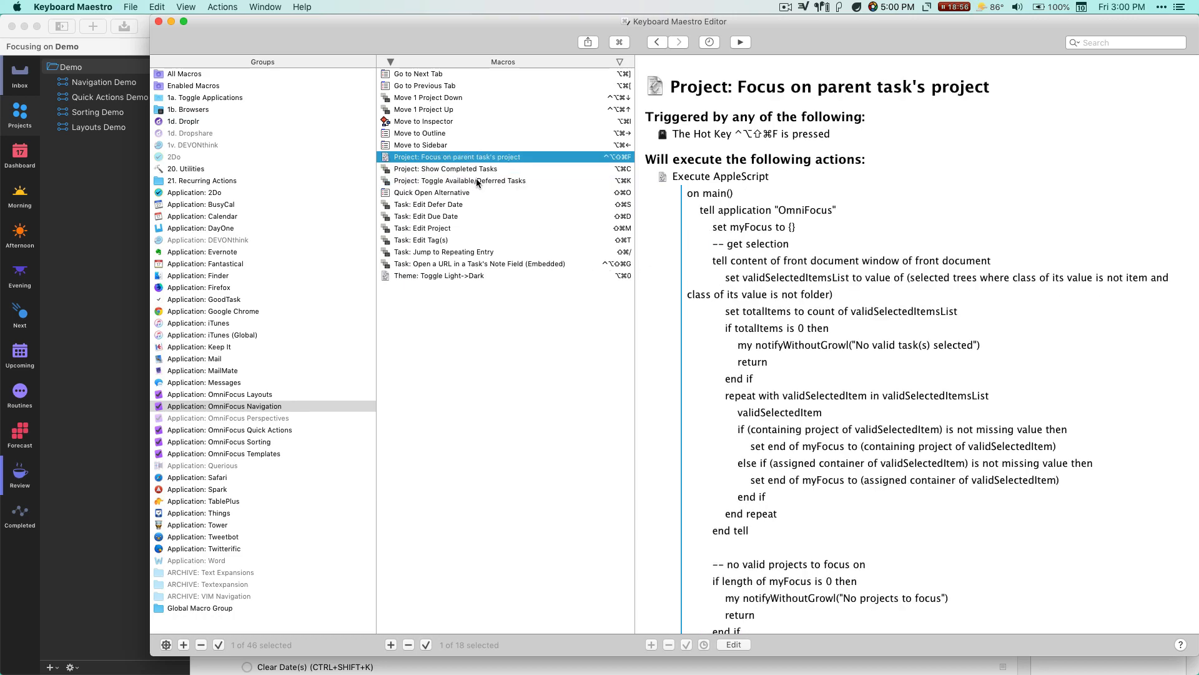
key("Down")
key("Down")
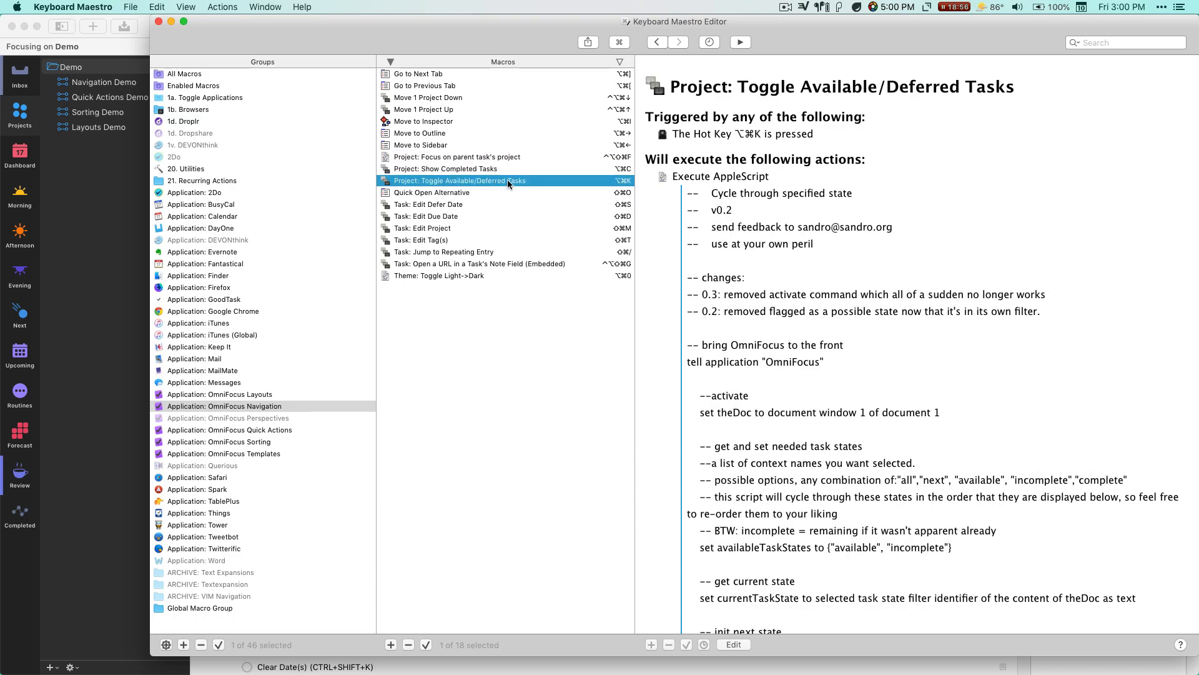
scroll(801, 307, "down", 4)
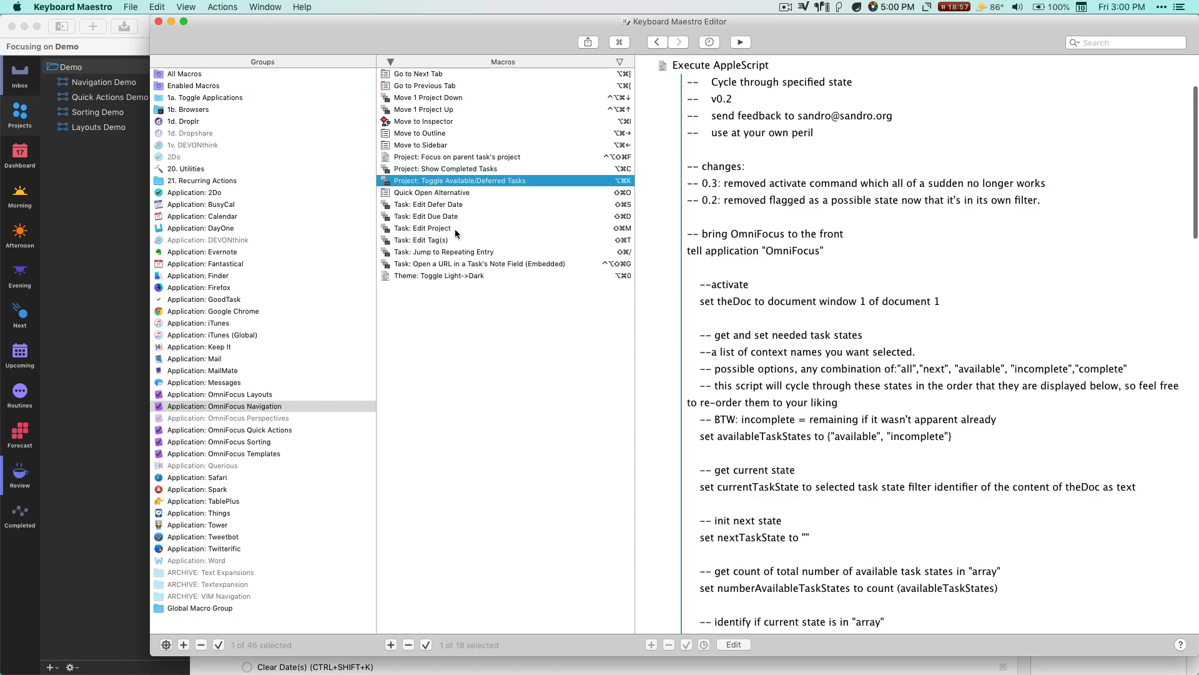
Examine the Toggle Someday macro's script in the OmniFocus Quick Actions group, especially its configurable tag list.
left_click(258, 430)
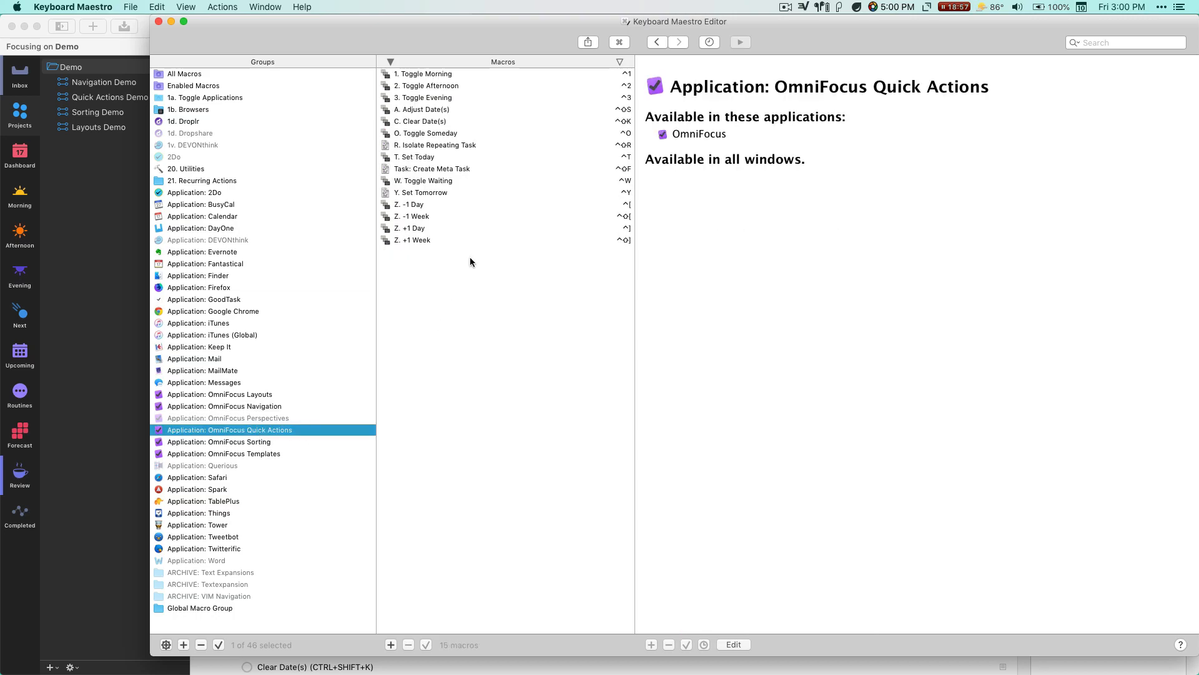
left_click(440, 134)
scroll(848, 415, "down", 6)
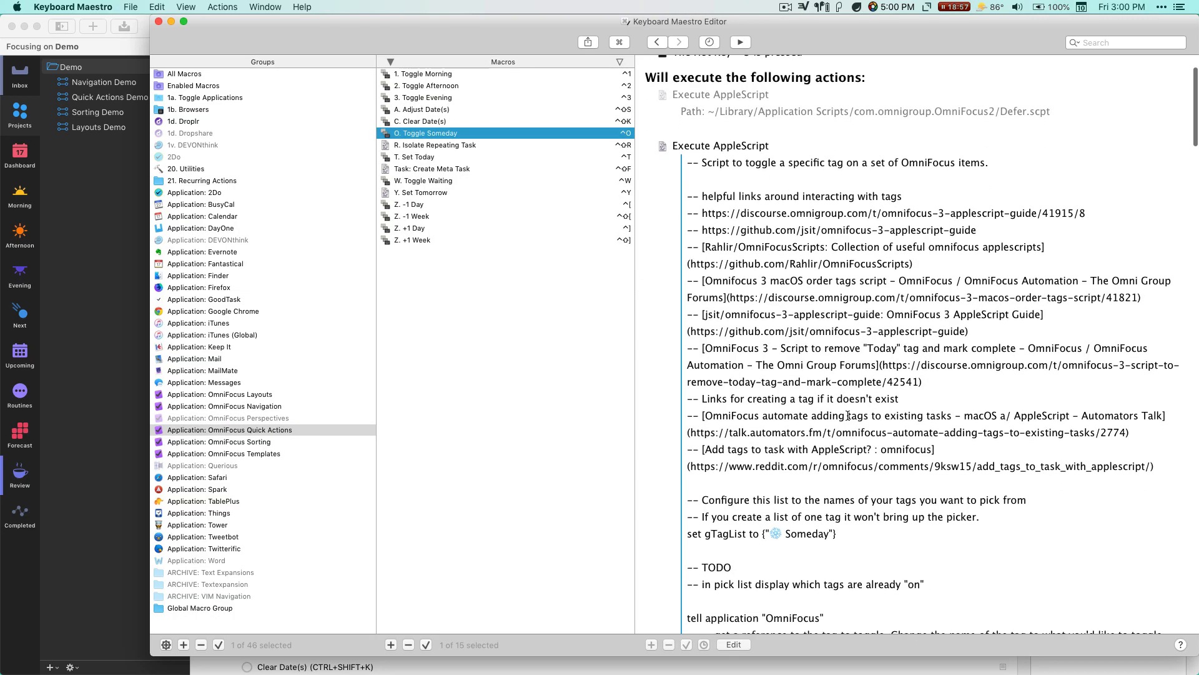
left_click_drag(769, 363, 830, 363)
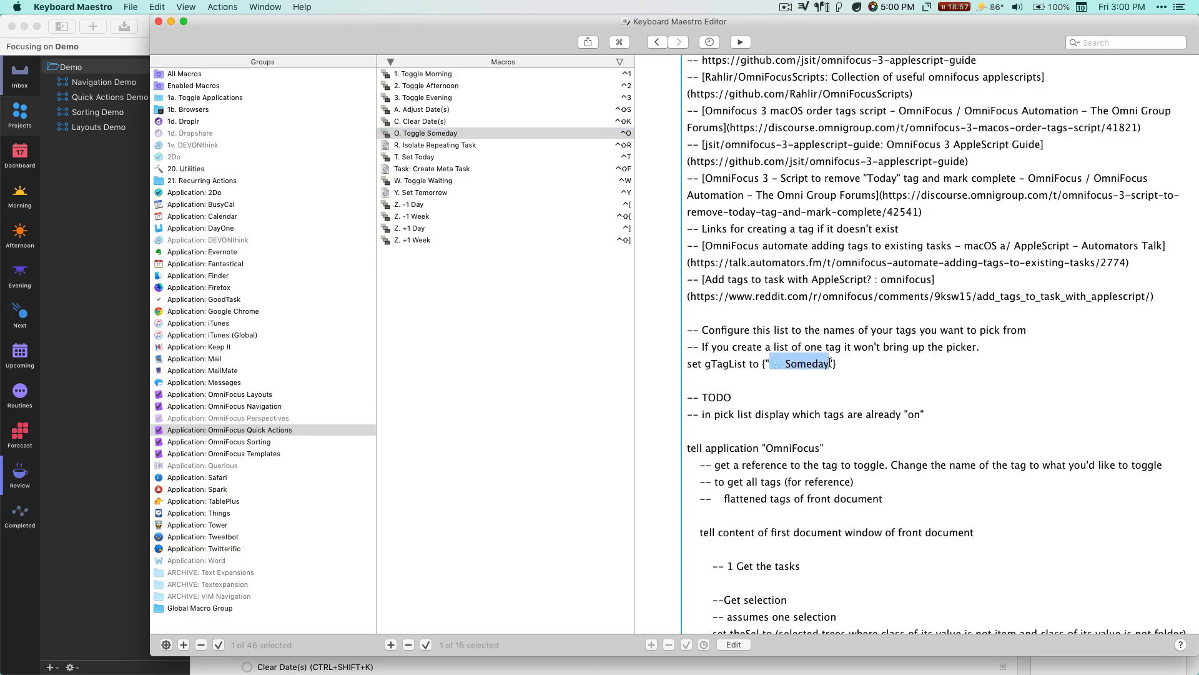
scroll(789, 380, "down", 2)
left_click(778, 330)
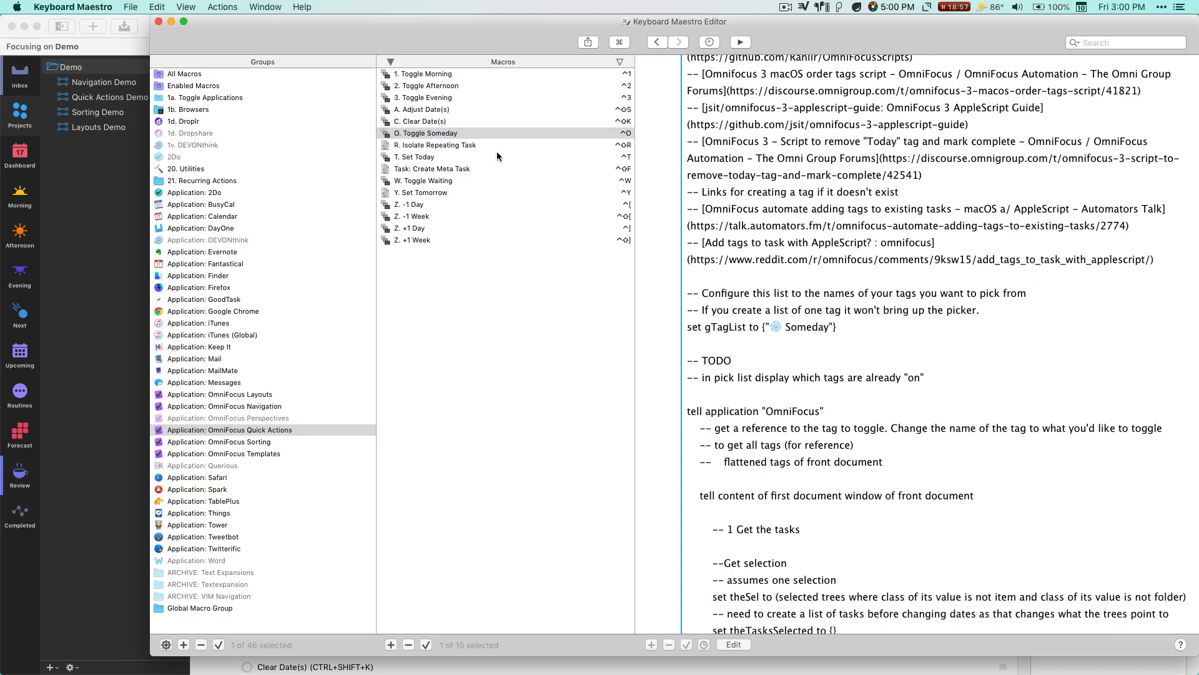
Read through the description, mode logic and change history in the Set Today macro's script.
left_click(418, 160)
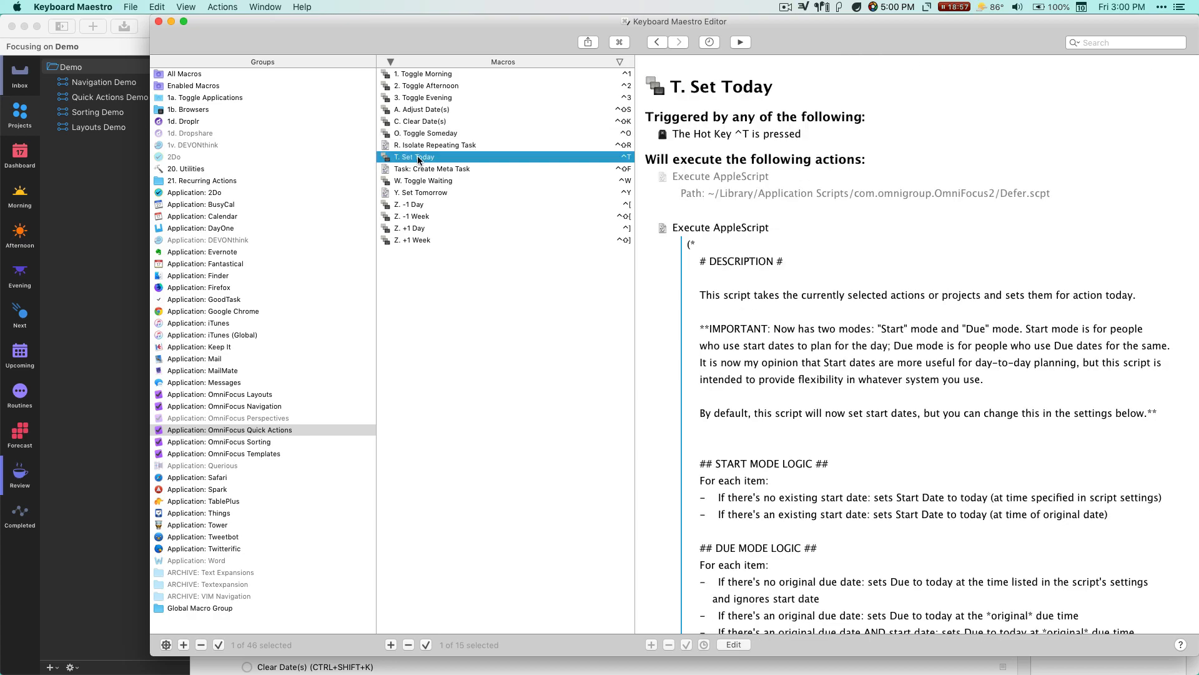
scroll(794, 441, "down", 5)
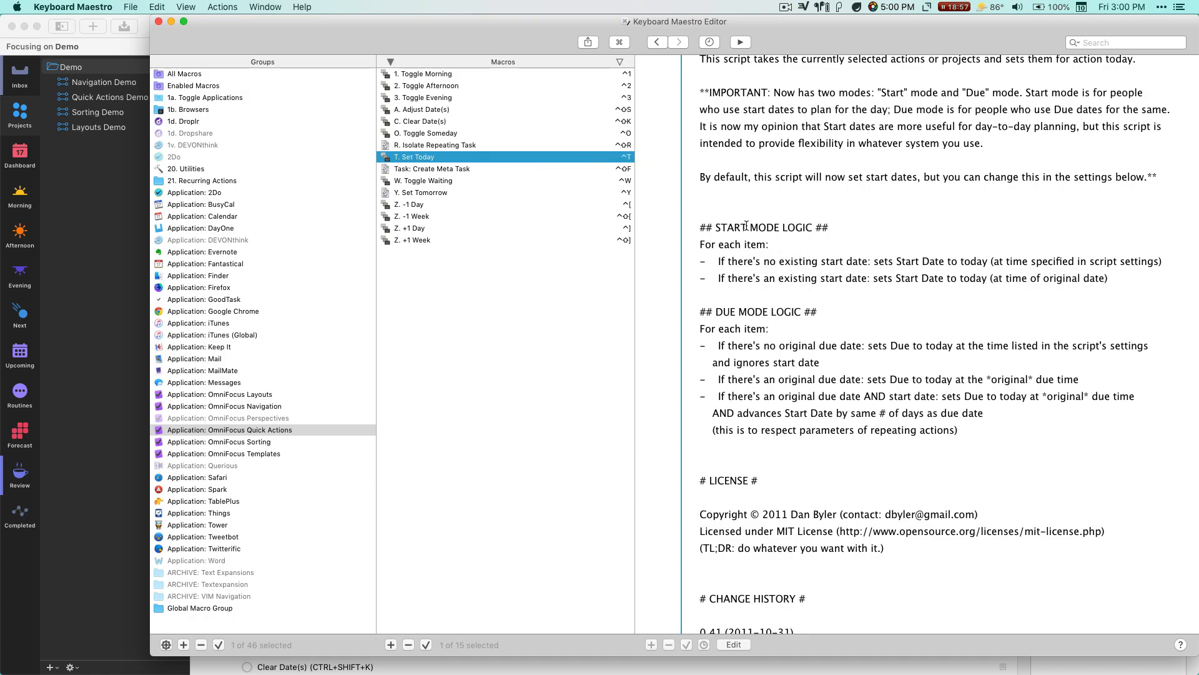
scroll(769, 291, "down", 5)
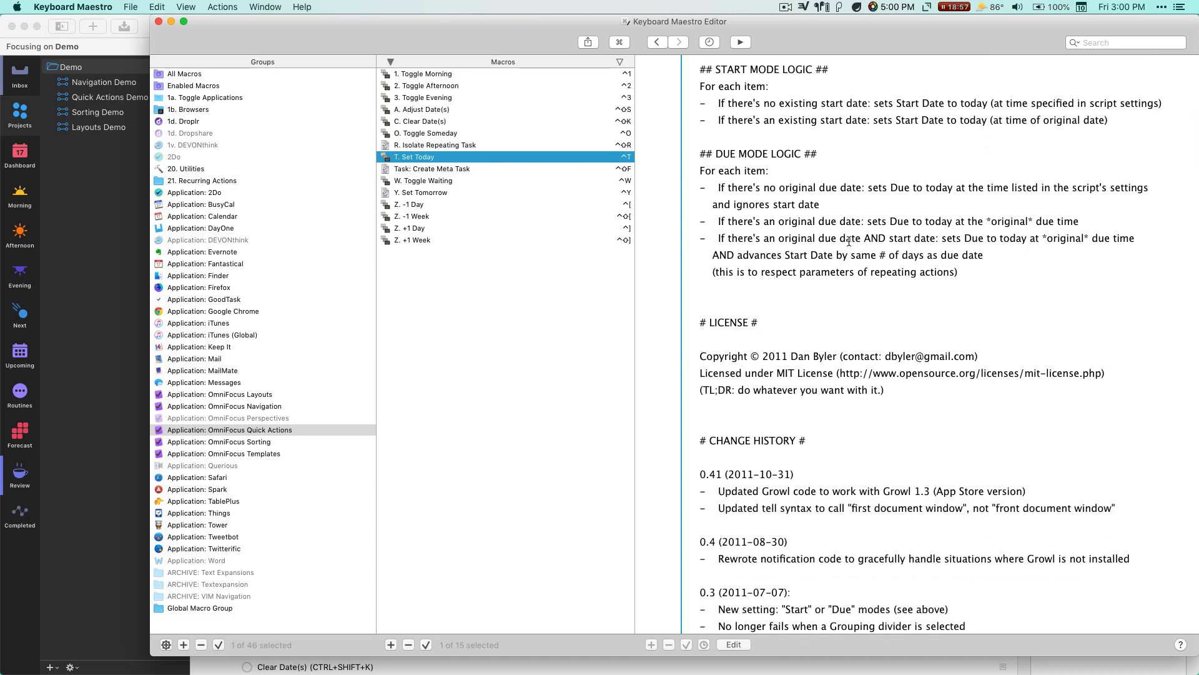
scroll(784, 305, "down", 2)
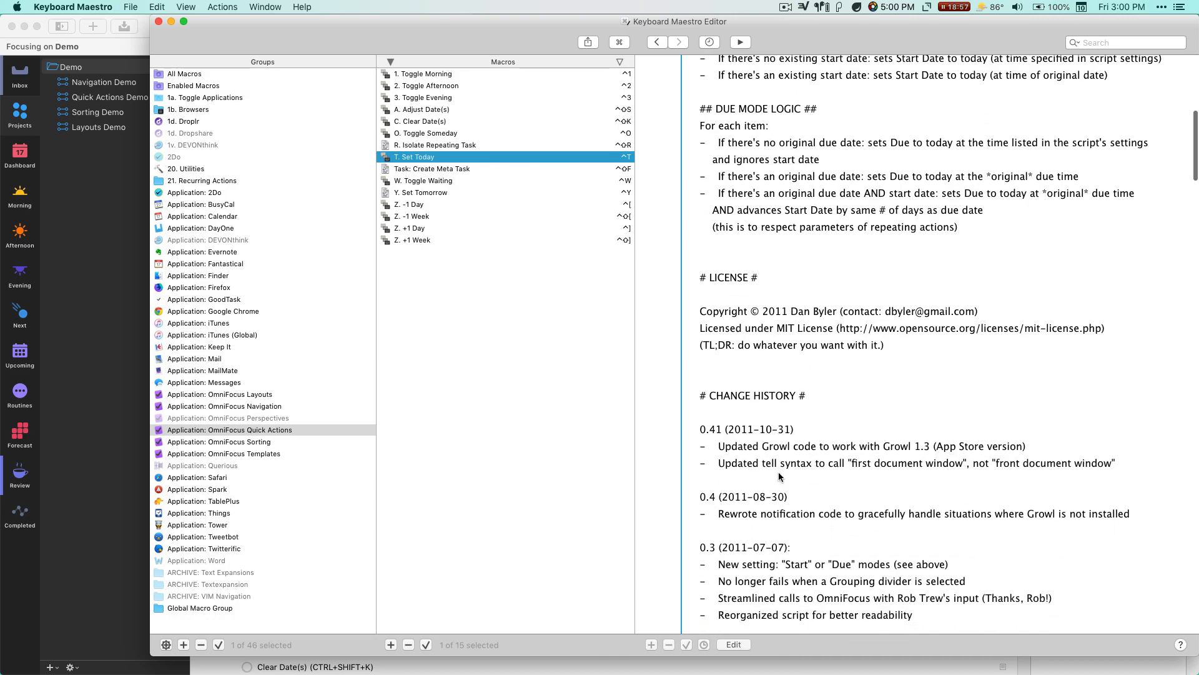
scroll(778, 471, "down", 3)
scroll(780, 476, "up", 9)
scroll(780, 476, "up", 8)
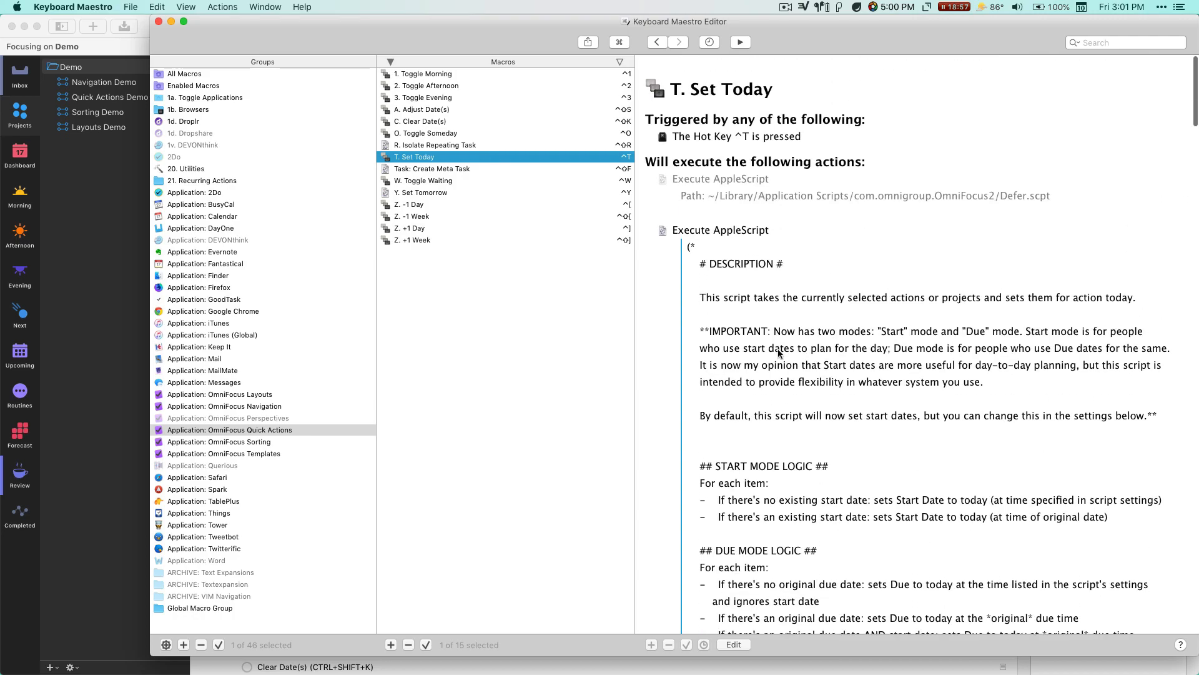
Switch back to OmniFocus and select the Jump to Sidebar task in the Navigation Demo project.
mouse_move(547, 670)
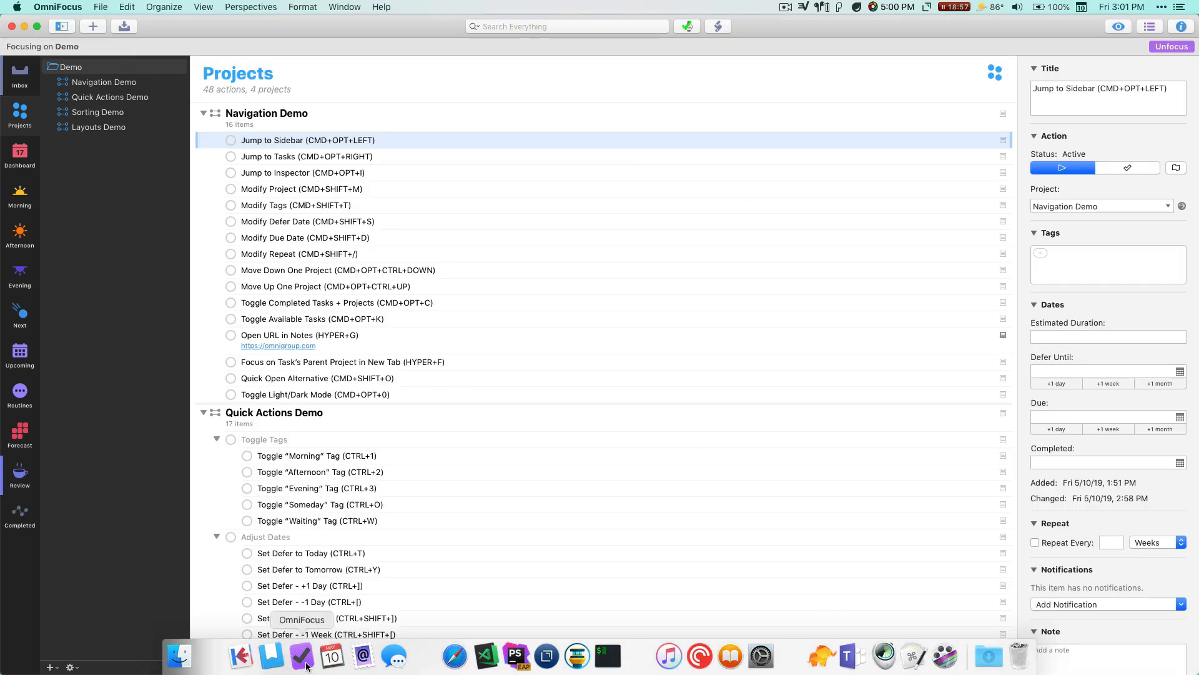
left_click(302, 656)
left_click(312, 159)
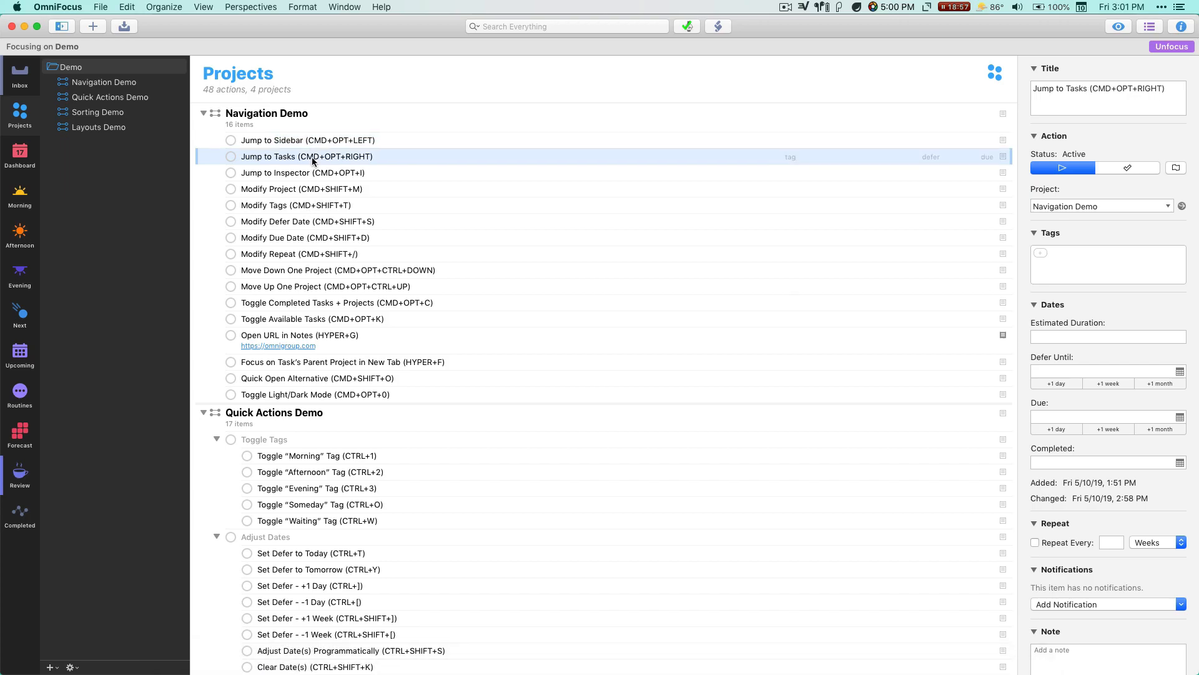
left_click(328, 140)
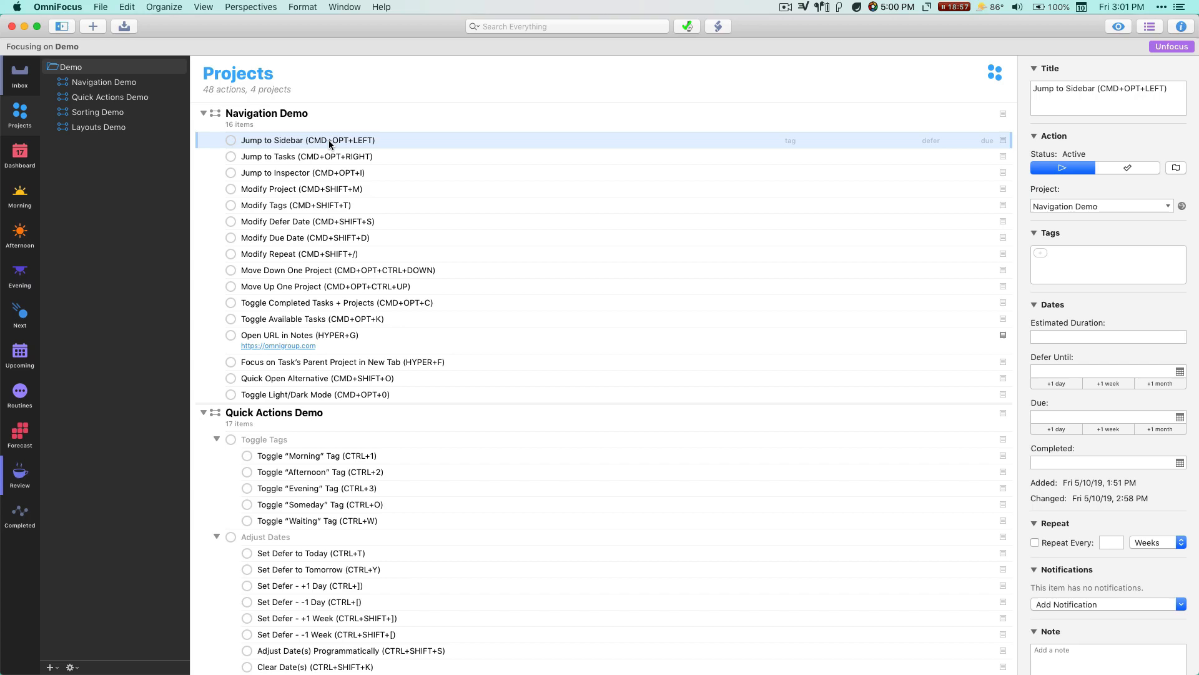
key("Up")
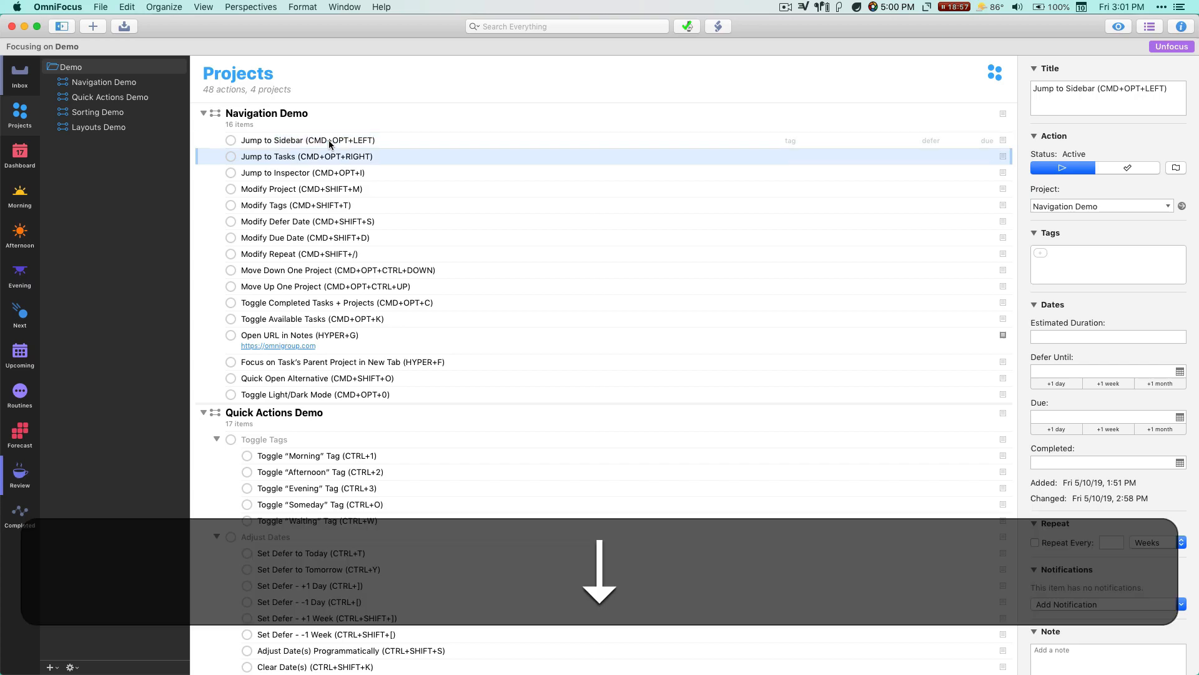
key("super+Up")
Move focus to the sidebar, step through the demo projects, and return to the Demo folder.
key("alt+super+Left")
key("Down")
key("Down")
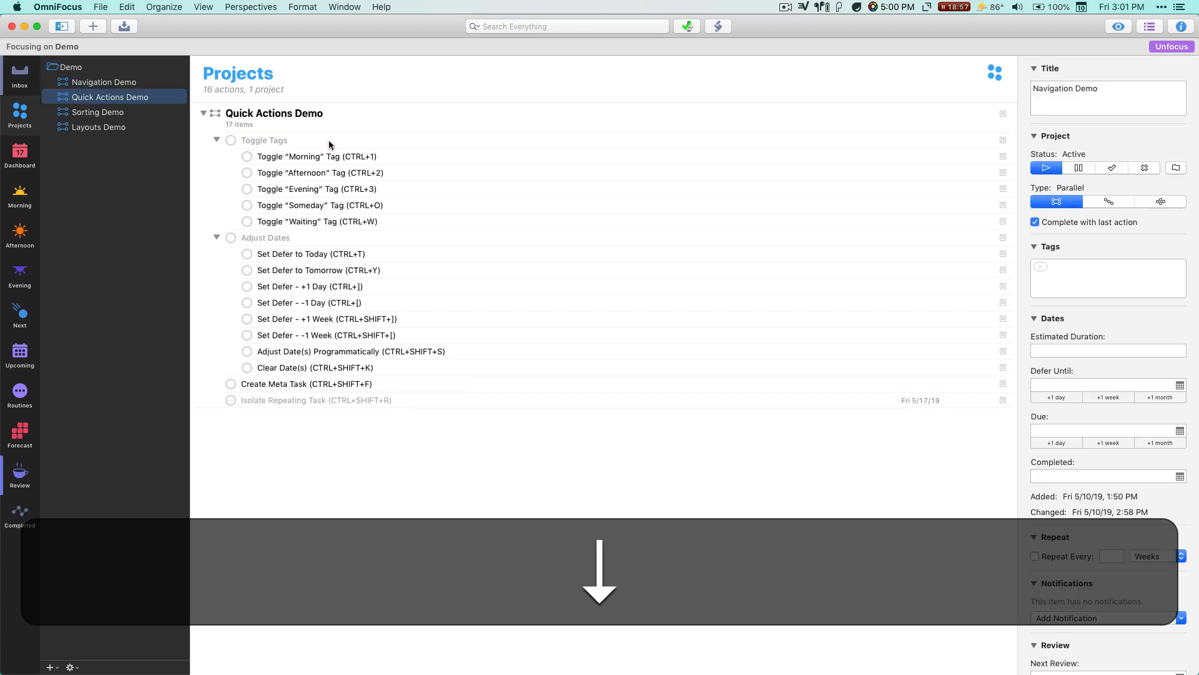
key("Up")
key("Up")
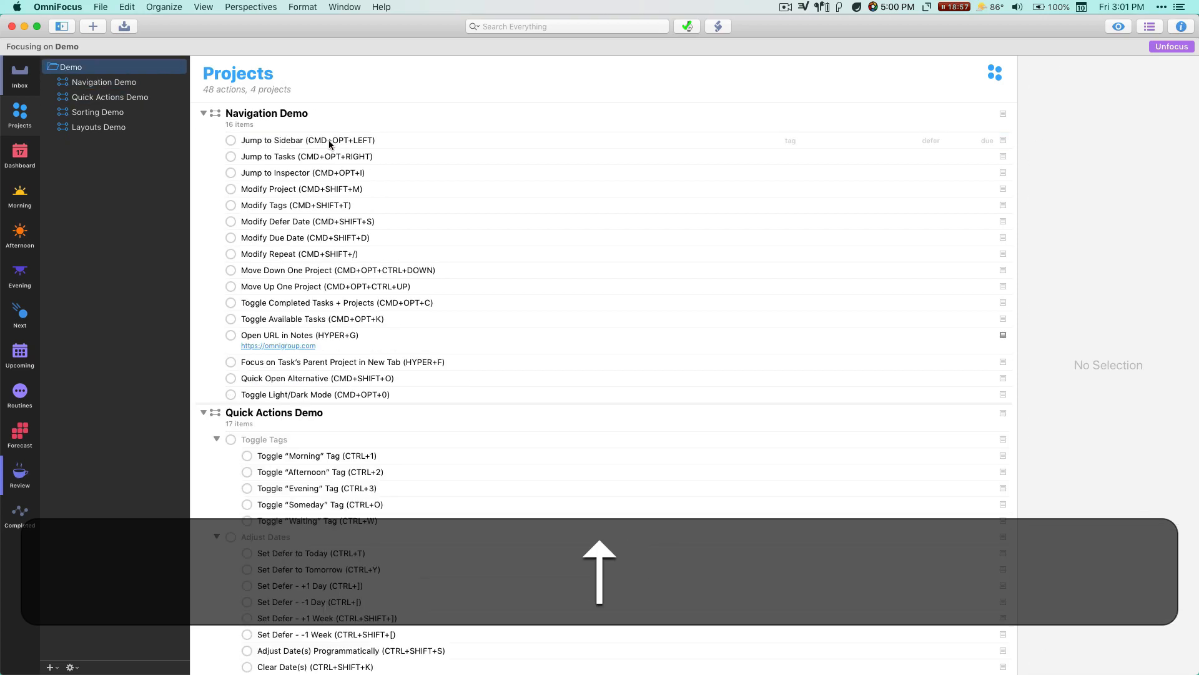
Return focus to the task outline and mark the Jump to Sidebar and Jump to Tasks tasks complete.
key("alt+super+Right")
key("Down")
key("Up")
key("Down")
key("shift+Up")
key("super+k")
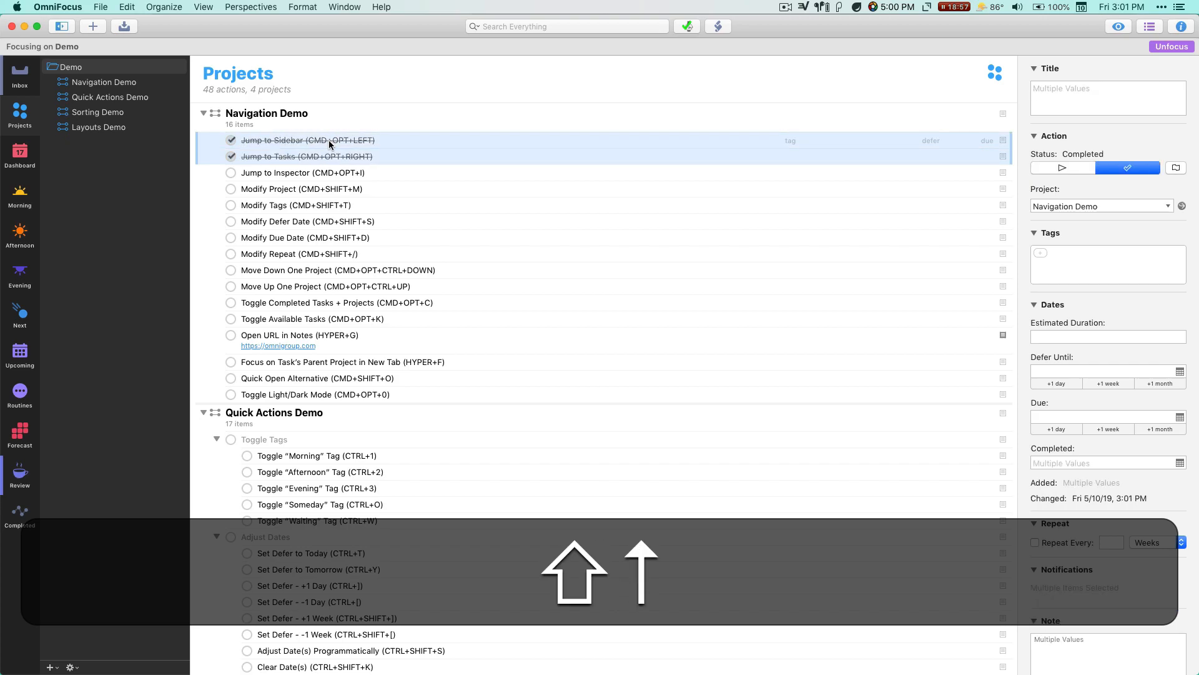
Step through the inspector fields of the Jump to Inspector task, and mark the task complete.
key("Down")
key("Down")
key("Down")
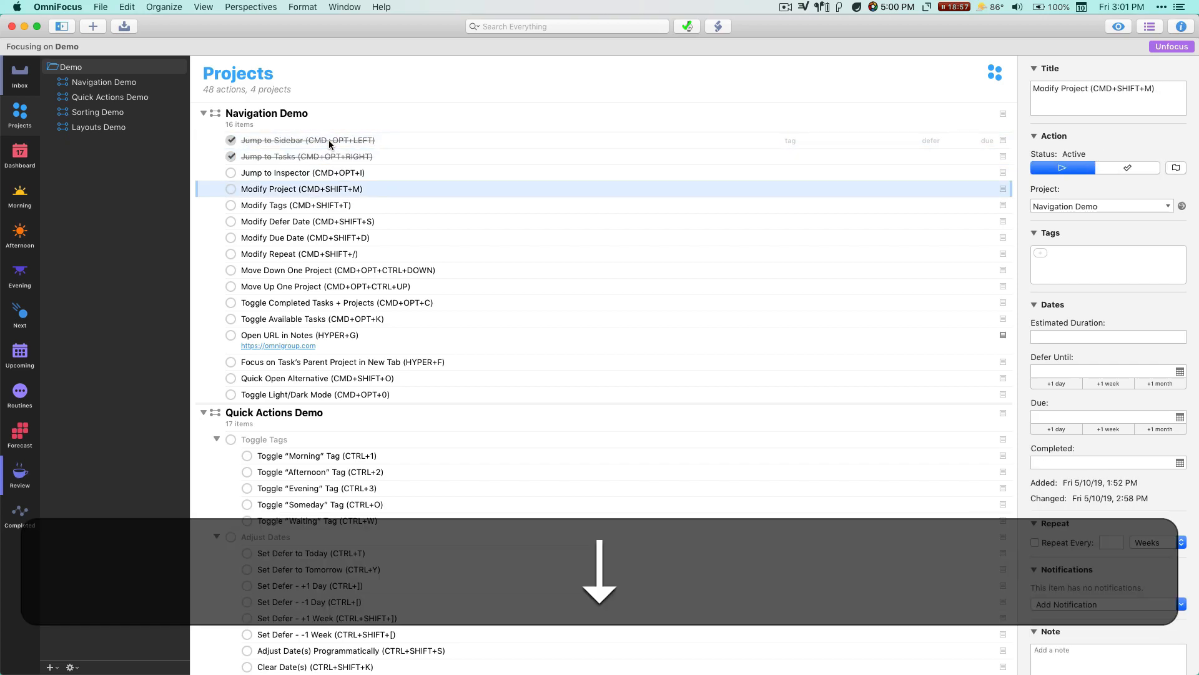
key("Up")
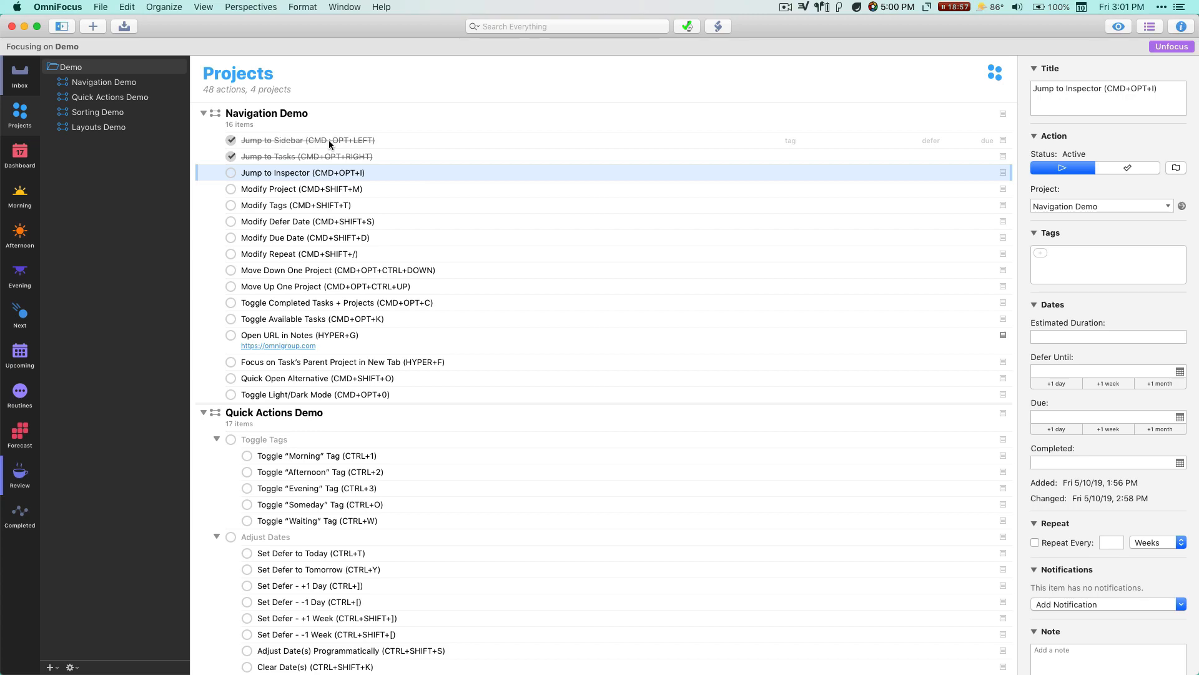
key("alt+super+i")
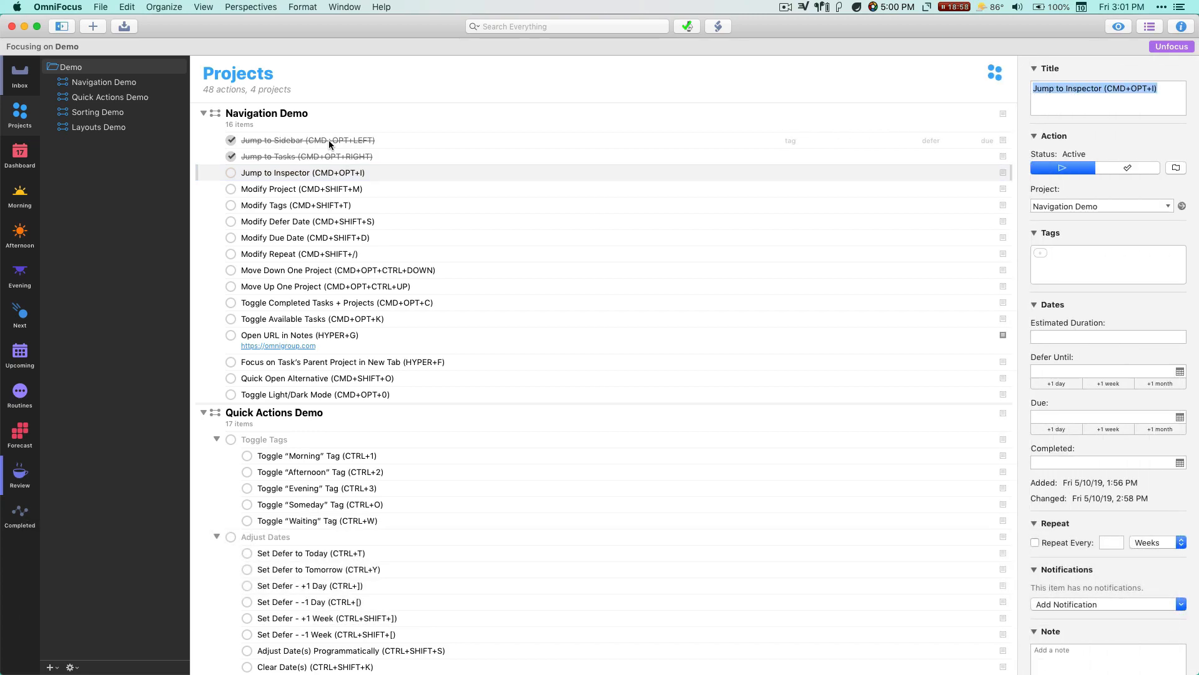
key("Tab")
key("Tab")
key("Tab")
key("Tab")
key("shift+Tab")
key("shift+Tab")
key("Tab")
key("Tab")
key("Tab")
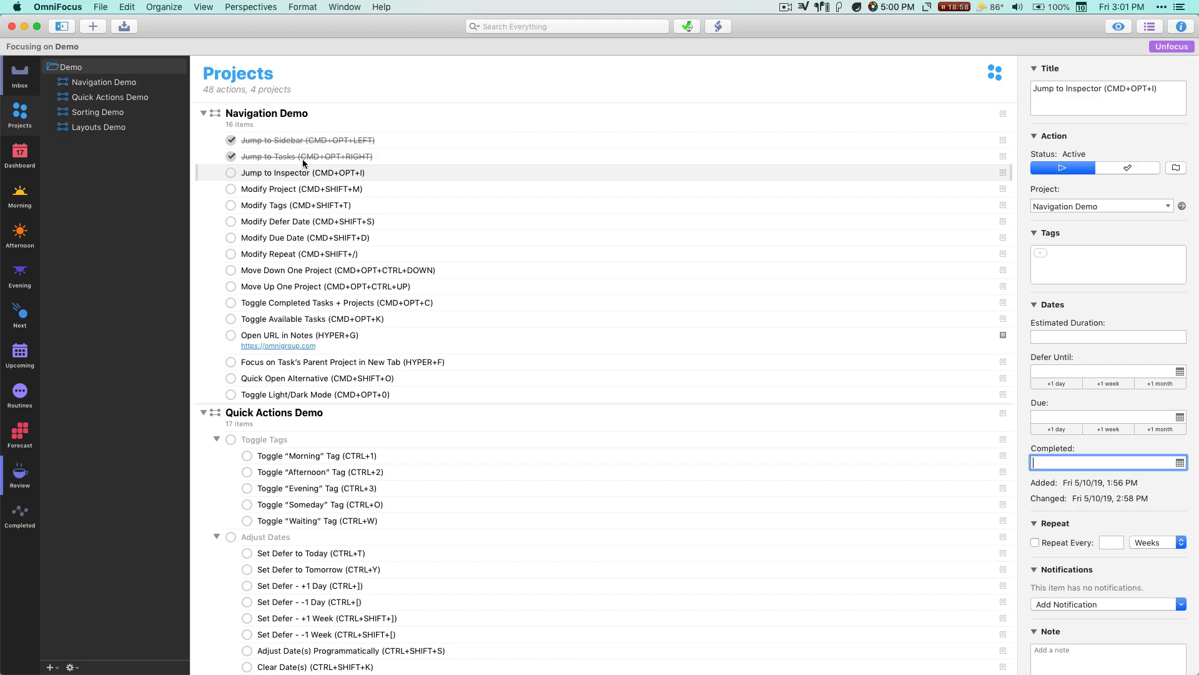
left_click(231, 172)
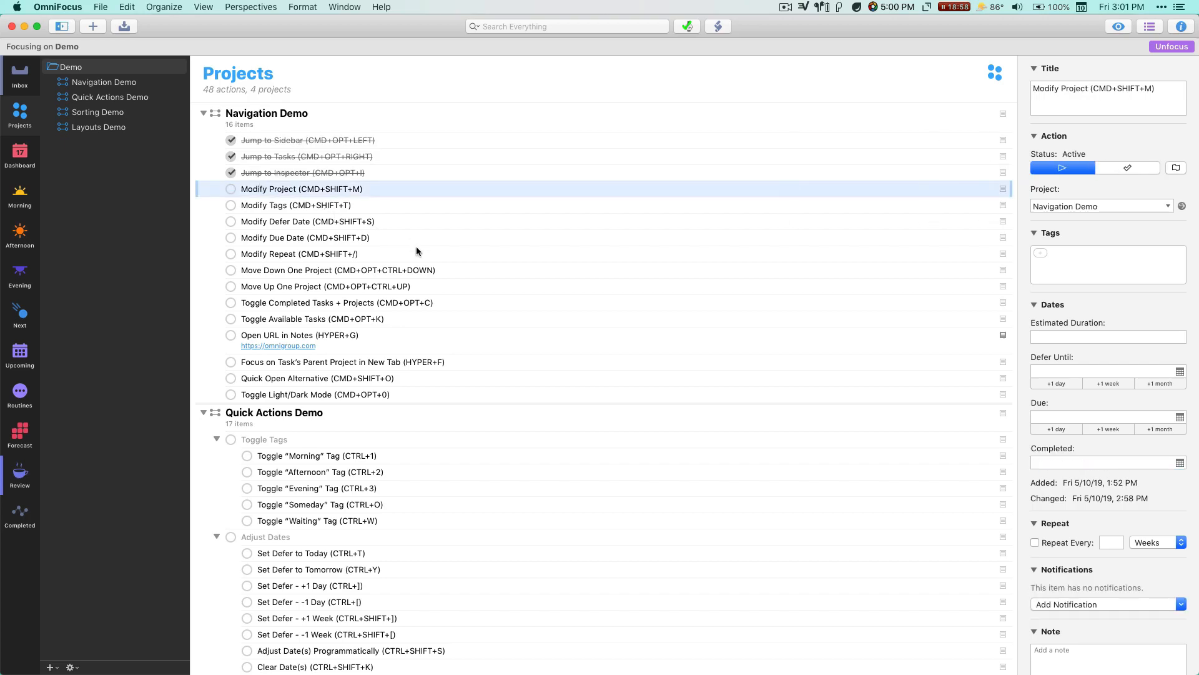
Reassign the Modify Project task to the Quick Actions Demo project, and undo the move.
key("shift+super+m")
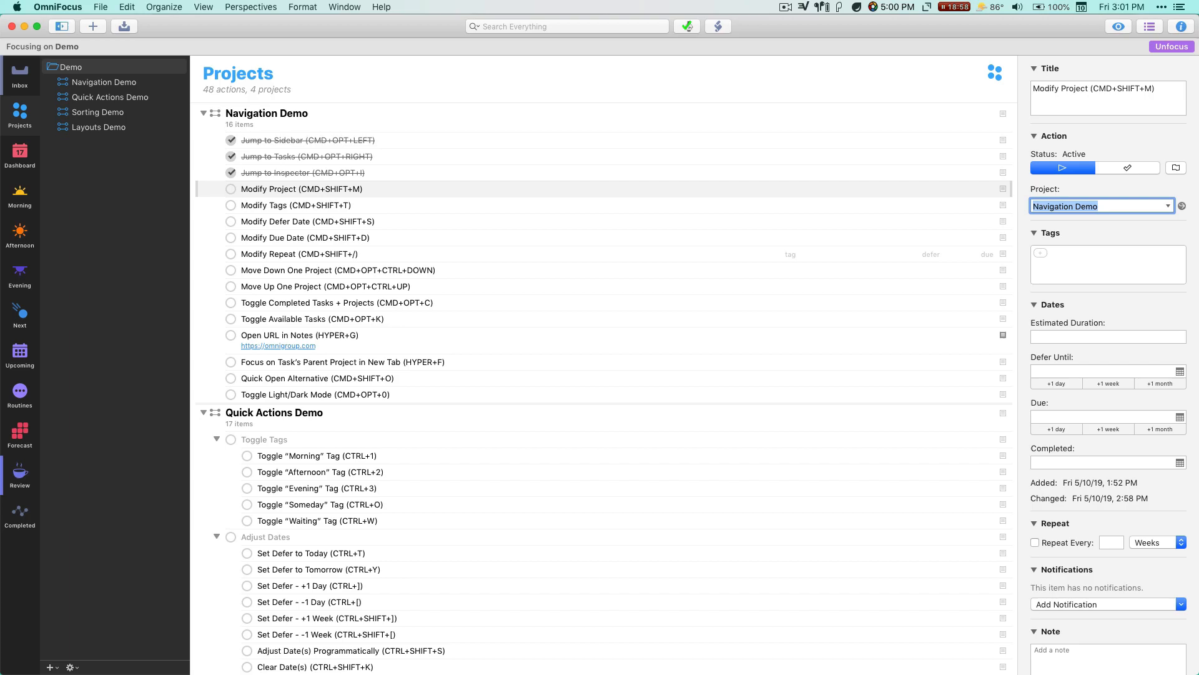
type("quick")
key("Return")
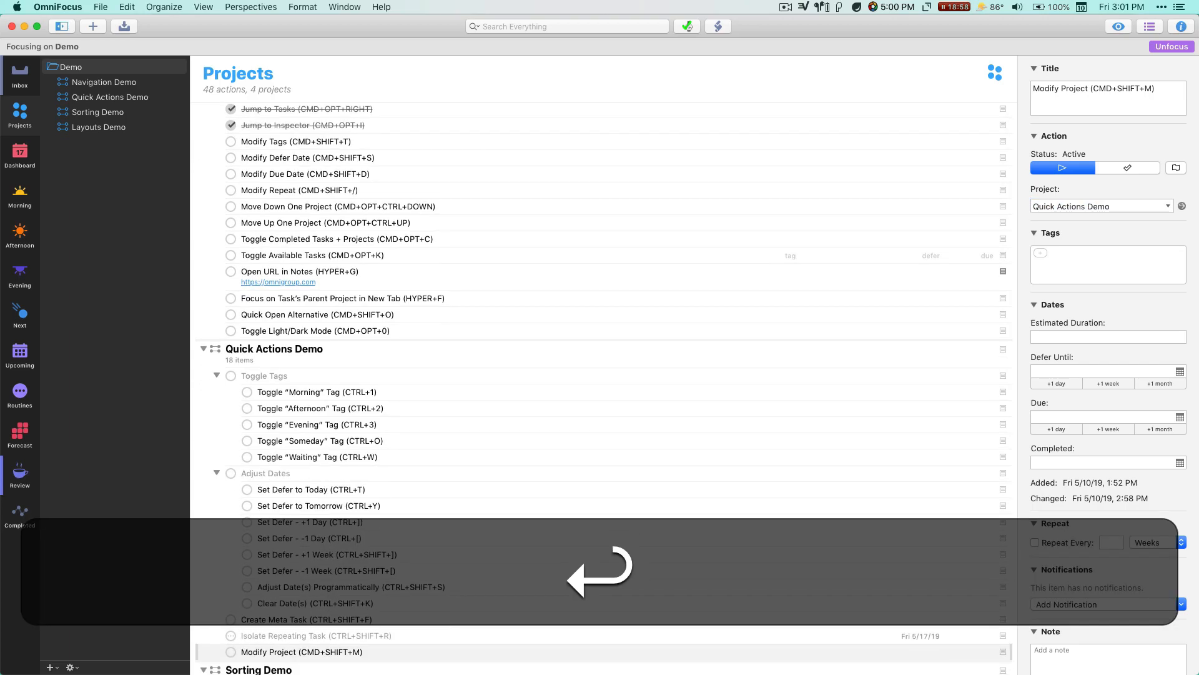
key("super+z")
Return focus to the outline, mark the Modify Project task complete, and select the Modify Tags task.
key("alt+super+Right")
key("Up")
key("space")
key("Down")
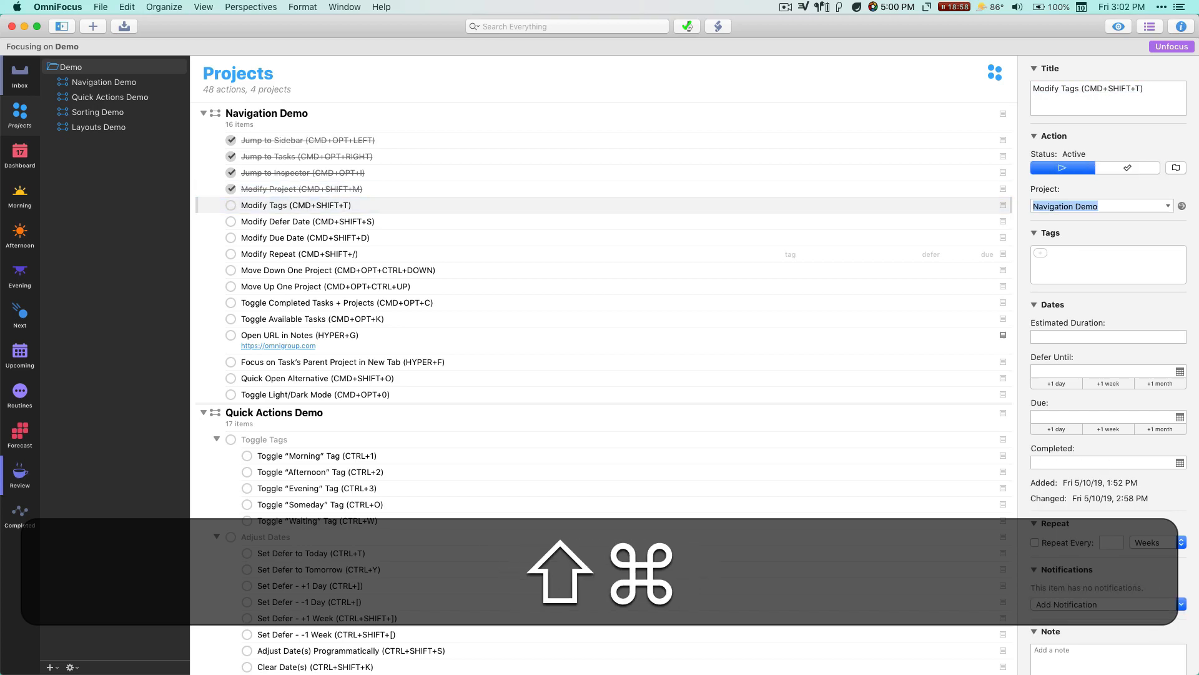
Browse the Schedule tags offered for the Modify Tags task, and close the list without assigning one.
key("shift+super+t")
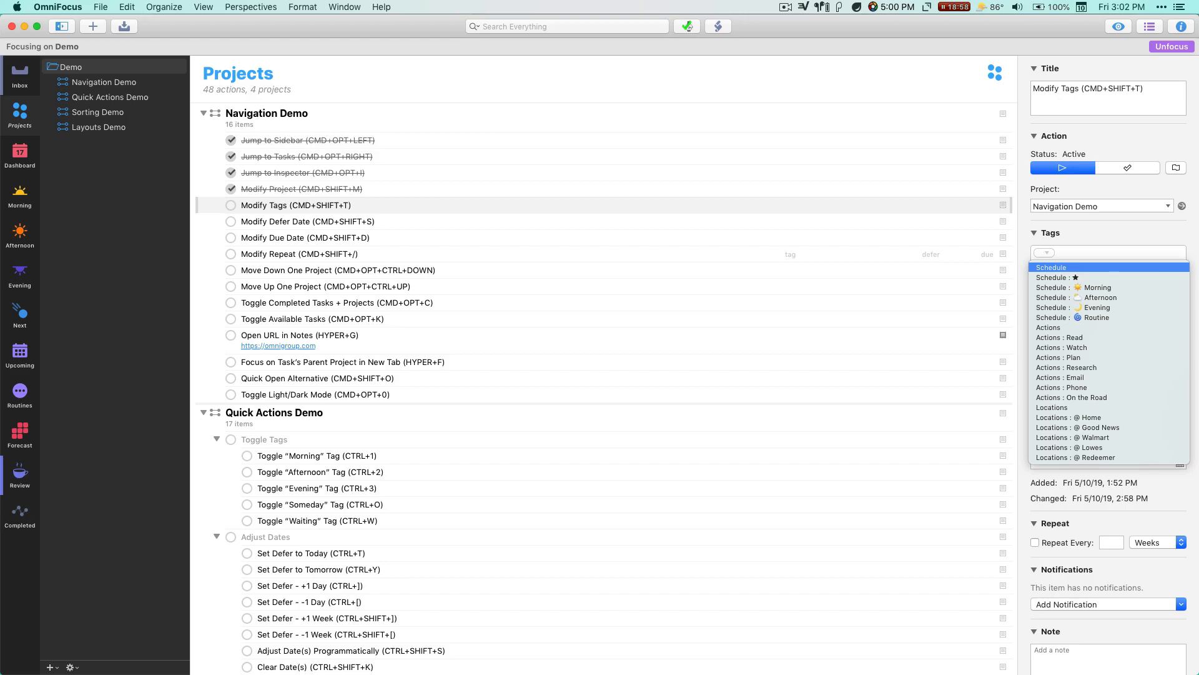
key("Down")
key("Down")
key("Down")
key("Down")
key("Down")
key("Down")
key("Up")
key("Up")
key("Up")
key("Up")
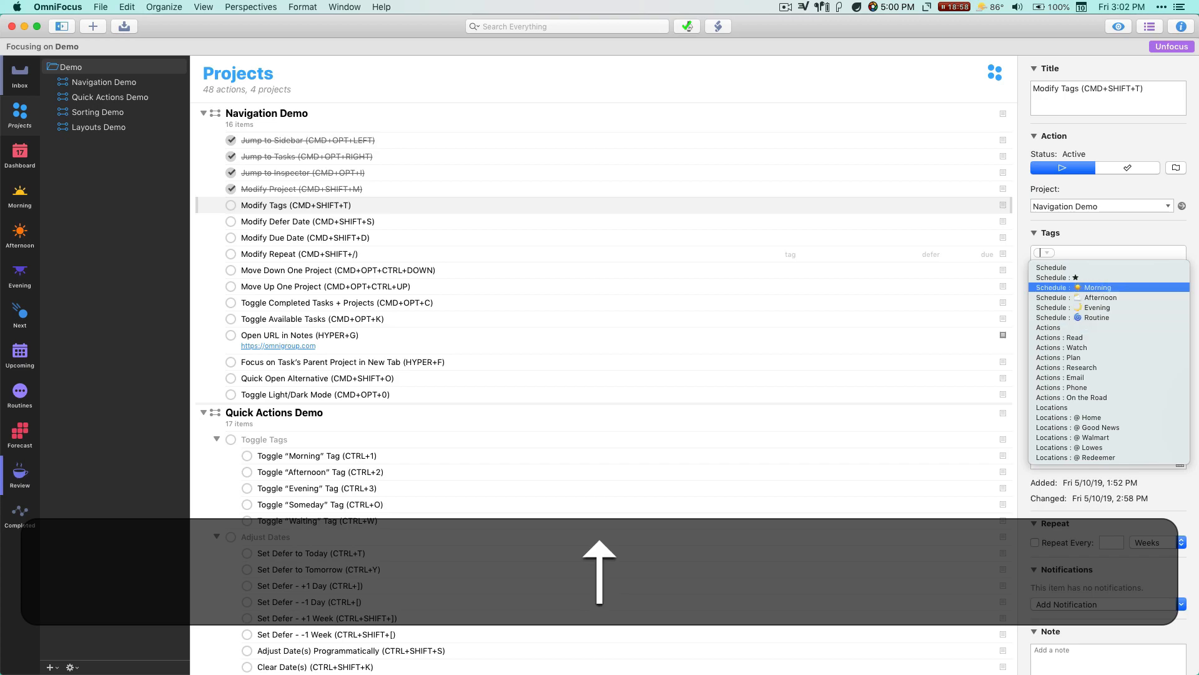
key("Up")
key("Up")
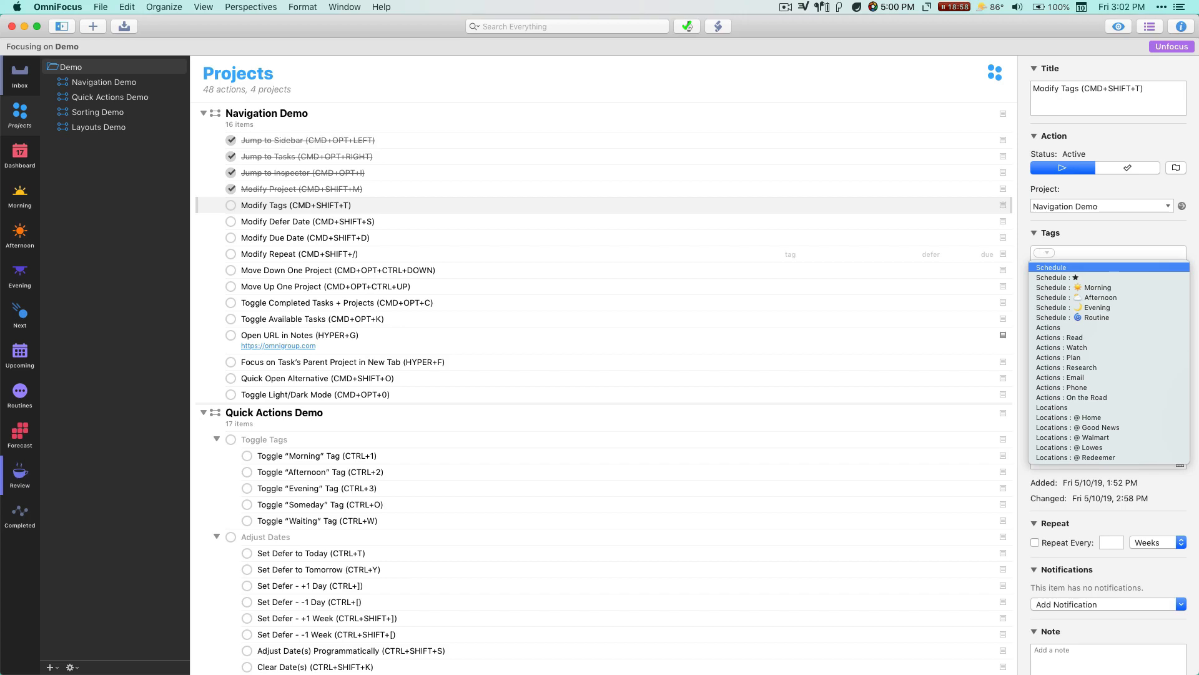
key("Escape")
Return focus to the outline, mark the Modify Tags task complete, and select the Modify Defer Date task.
key("super+alt+Right")
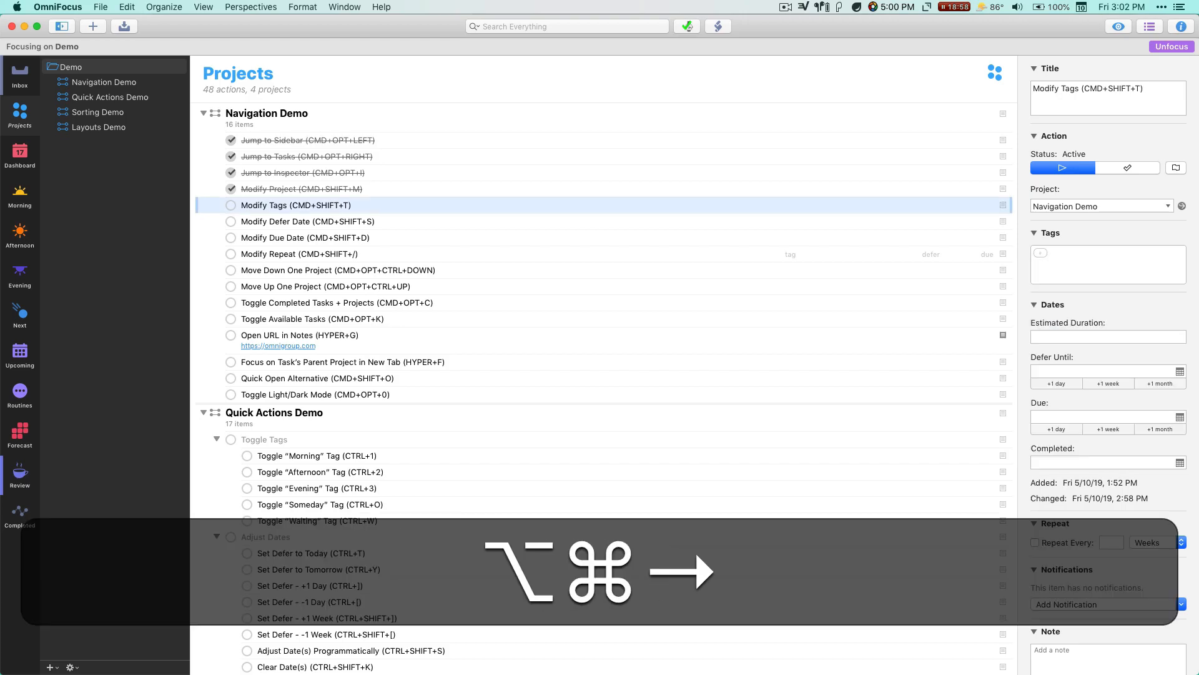
key("super+alt+Down")
key("alt+Down")
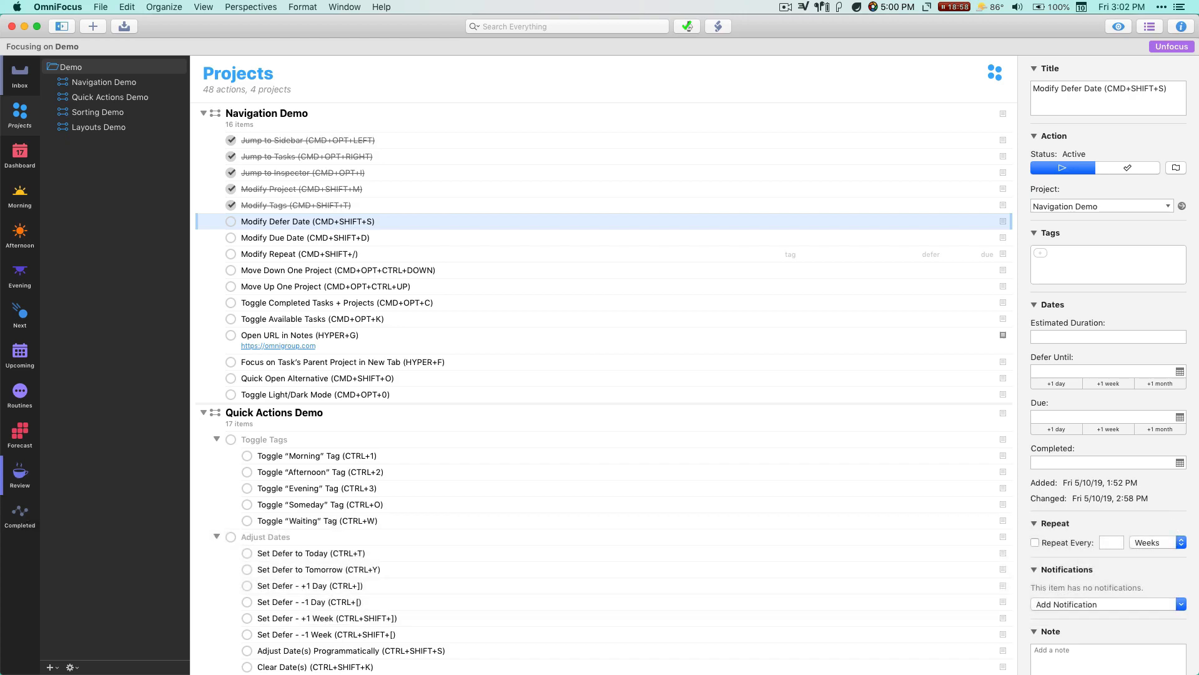
Set the Modify Defer Date task's defer date to tomorrow by entering +1, and mark the task complete.
key("super+shift+s")
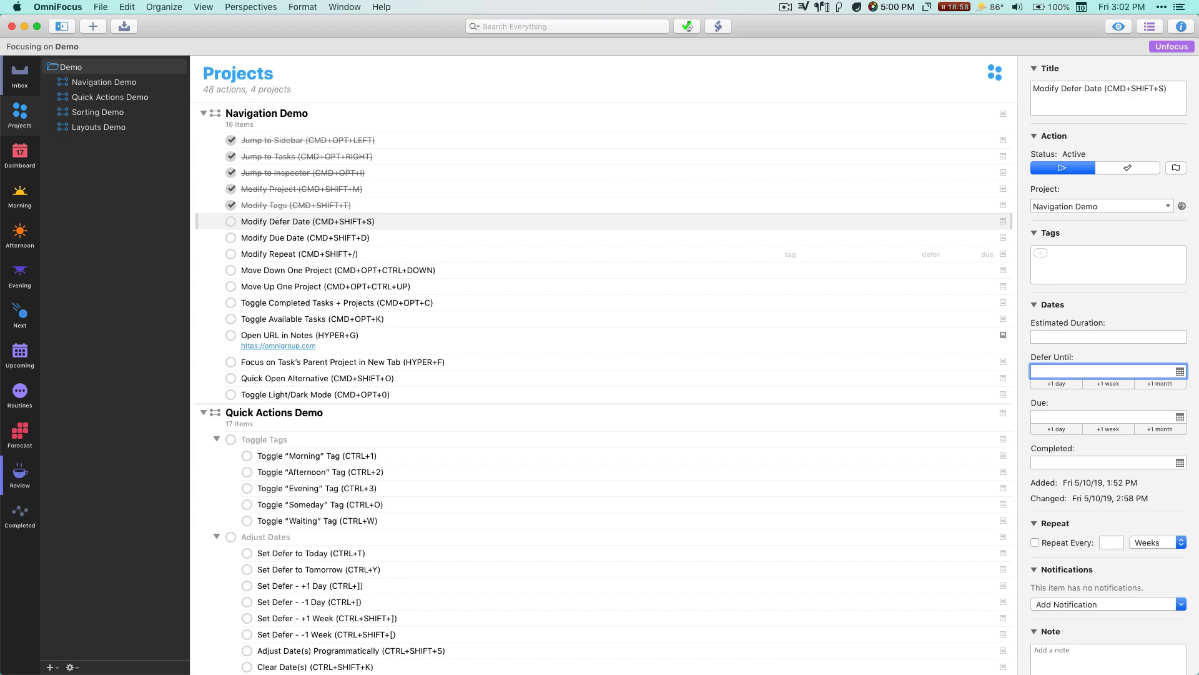
type("+1")
key("Return")
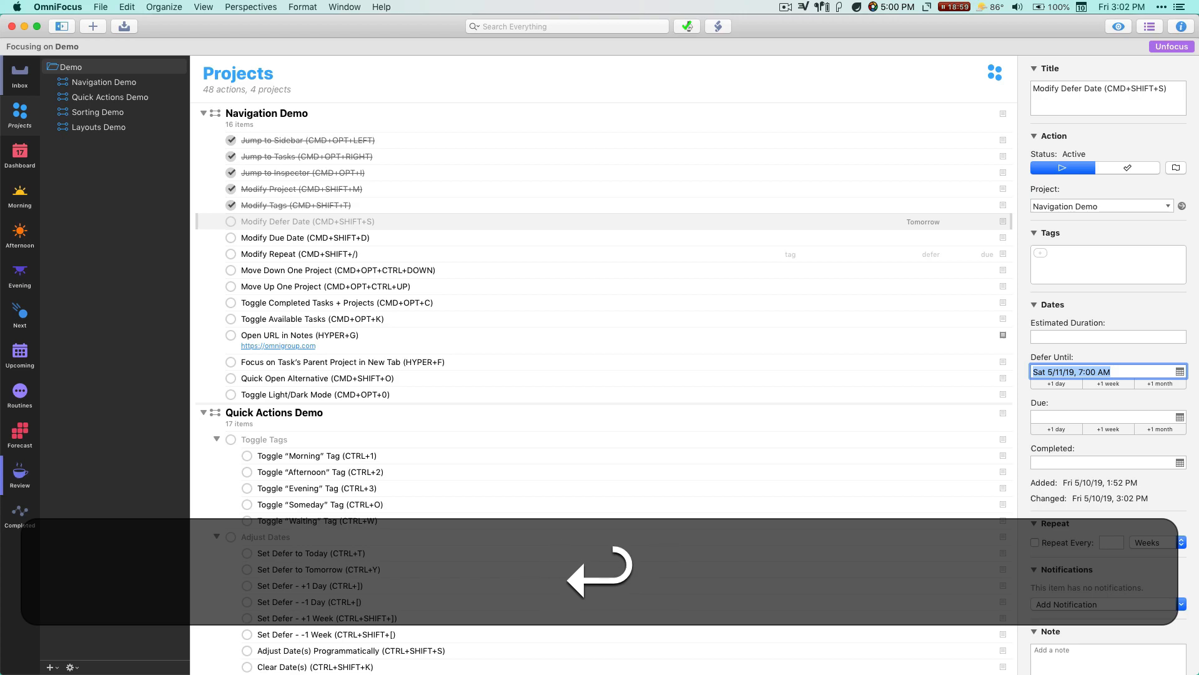
key("alt+super+Right")
key("space")
key("Down")
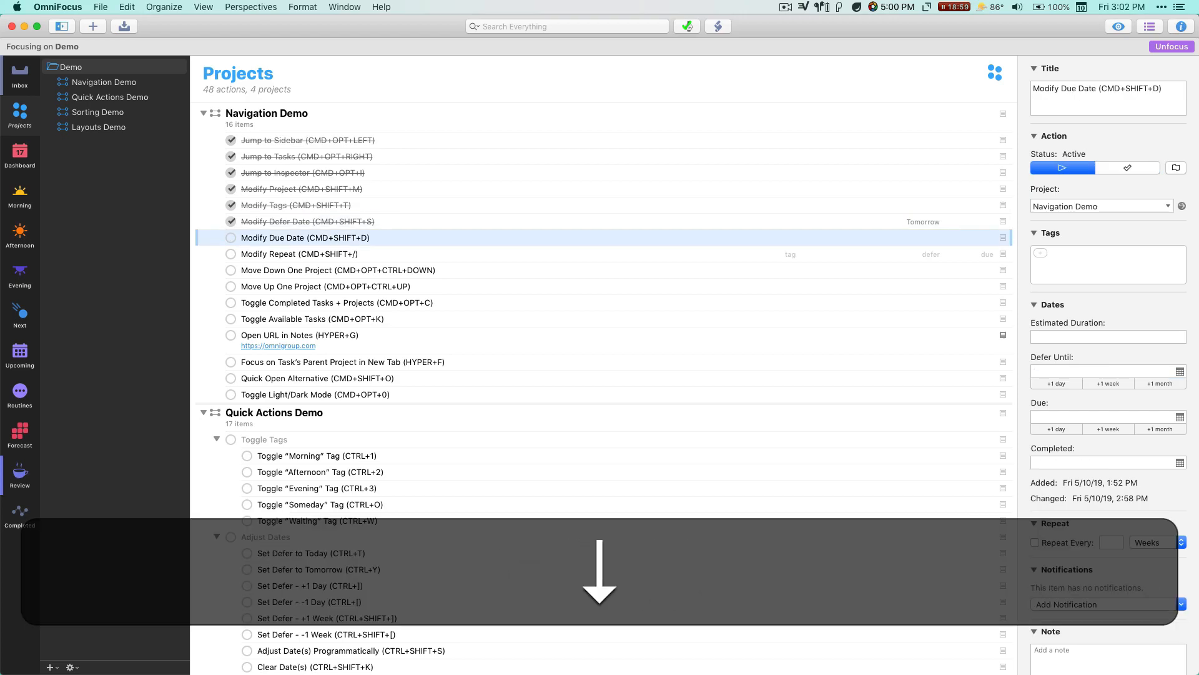
Set the Modify Due Date task's due date one week out by entering +1w, and mark the task complete.
key("shift+super+d")
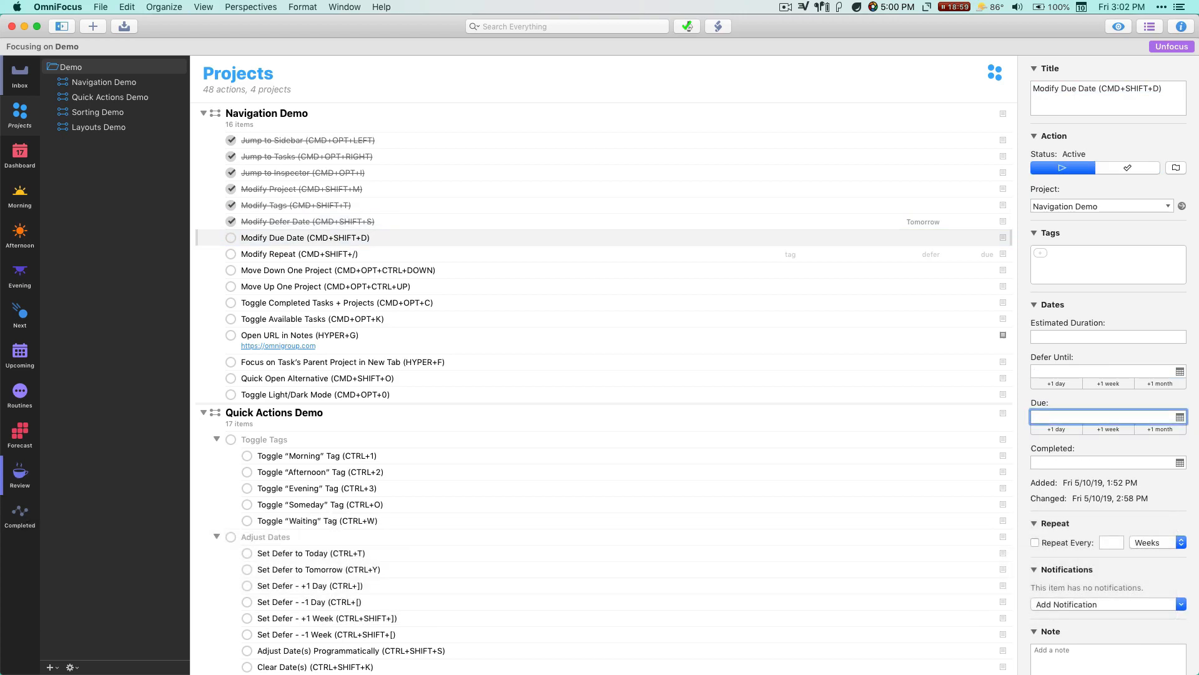
type("+1w")
key("Return")
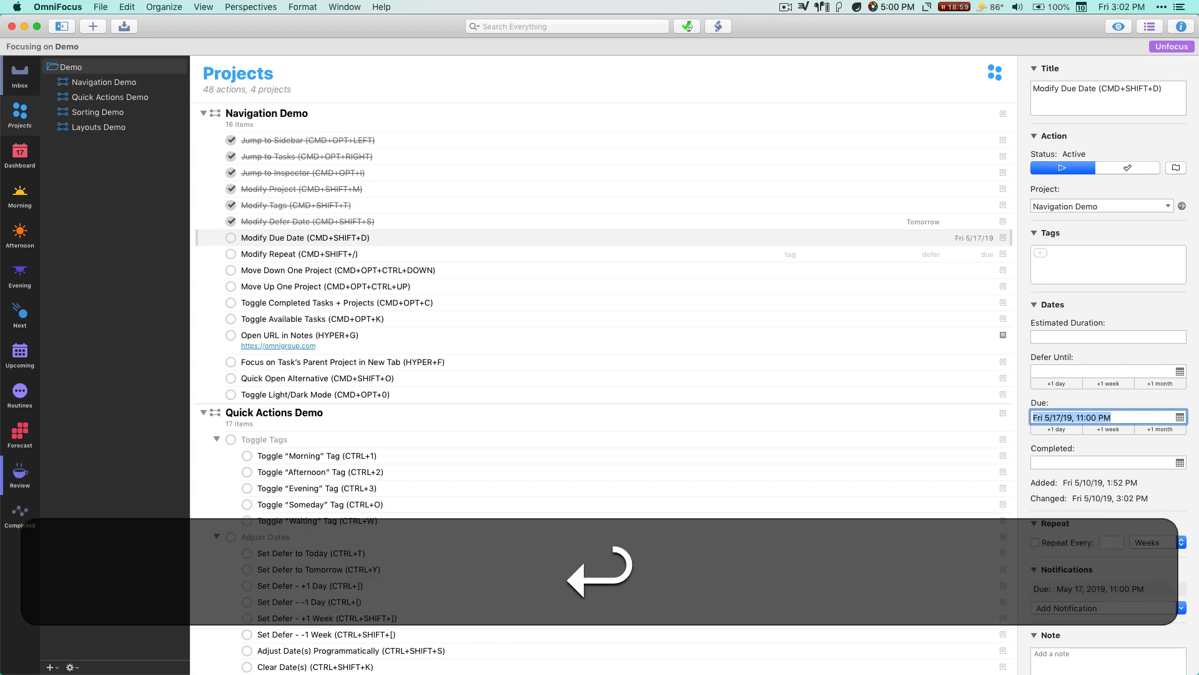
key("alt+super+Right")
key("space")
key("Down")
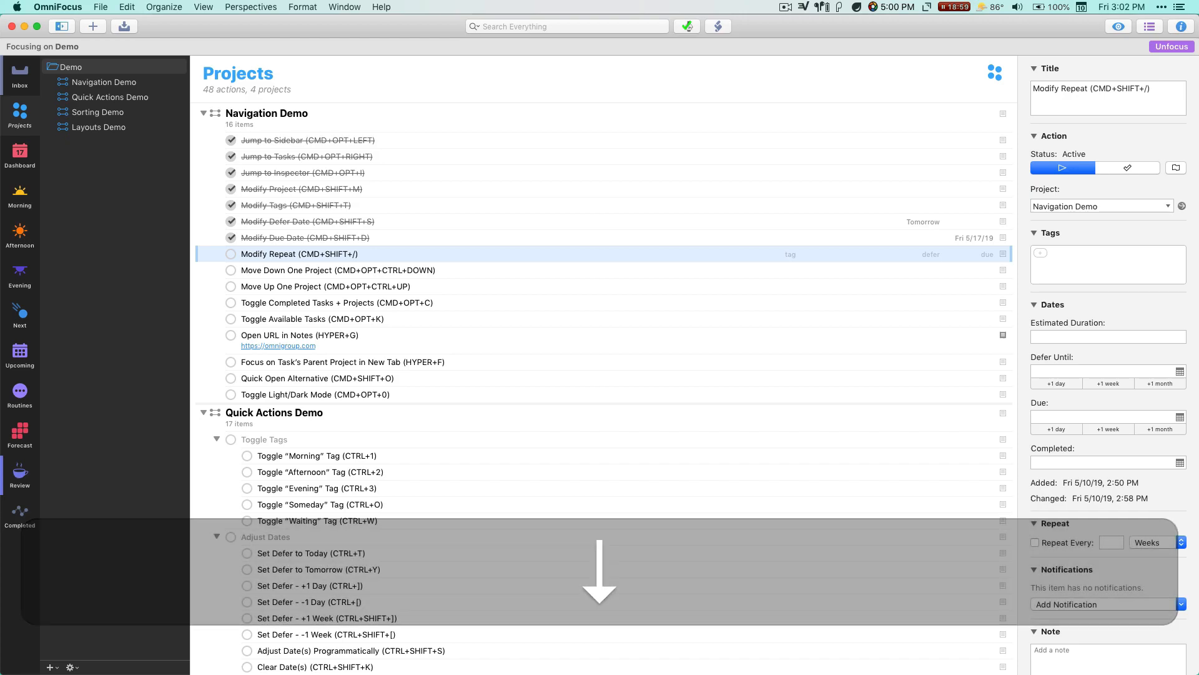
Make the Modify Repeat task repeat every 3 weeks.
key("shift+super+slash")
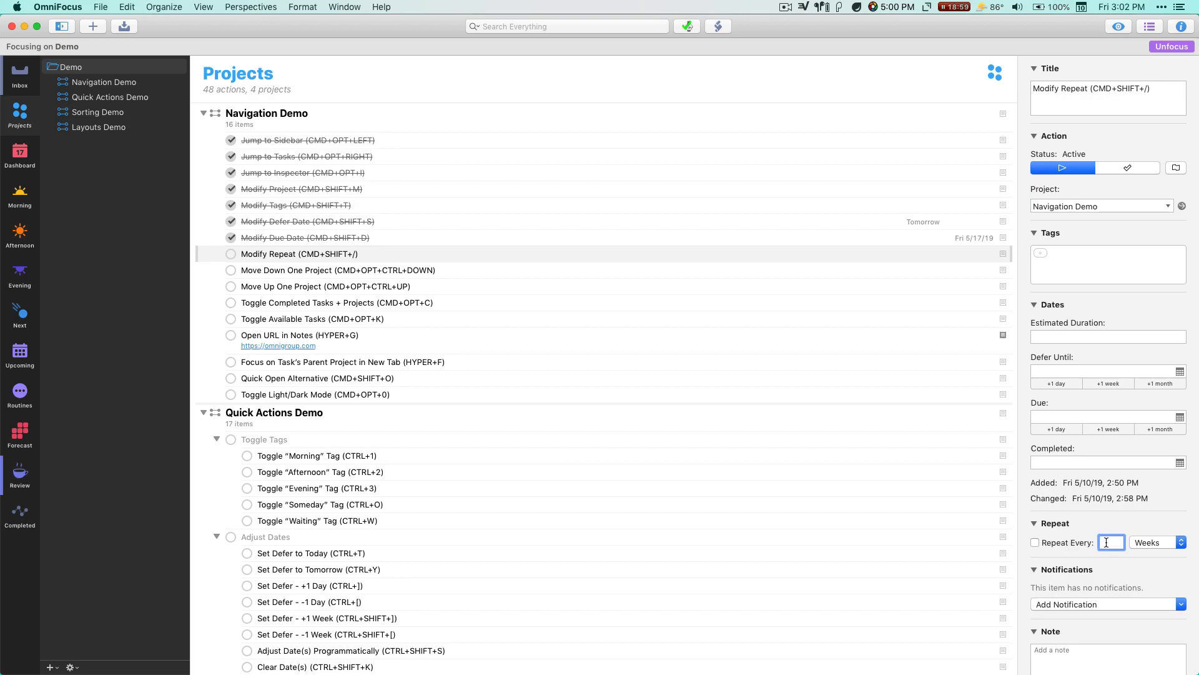
type("3")
left_click(1164, 542)
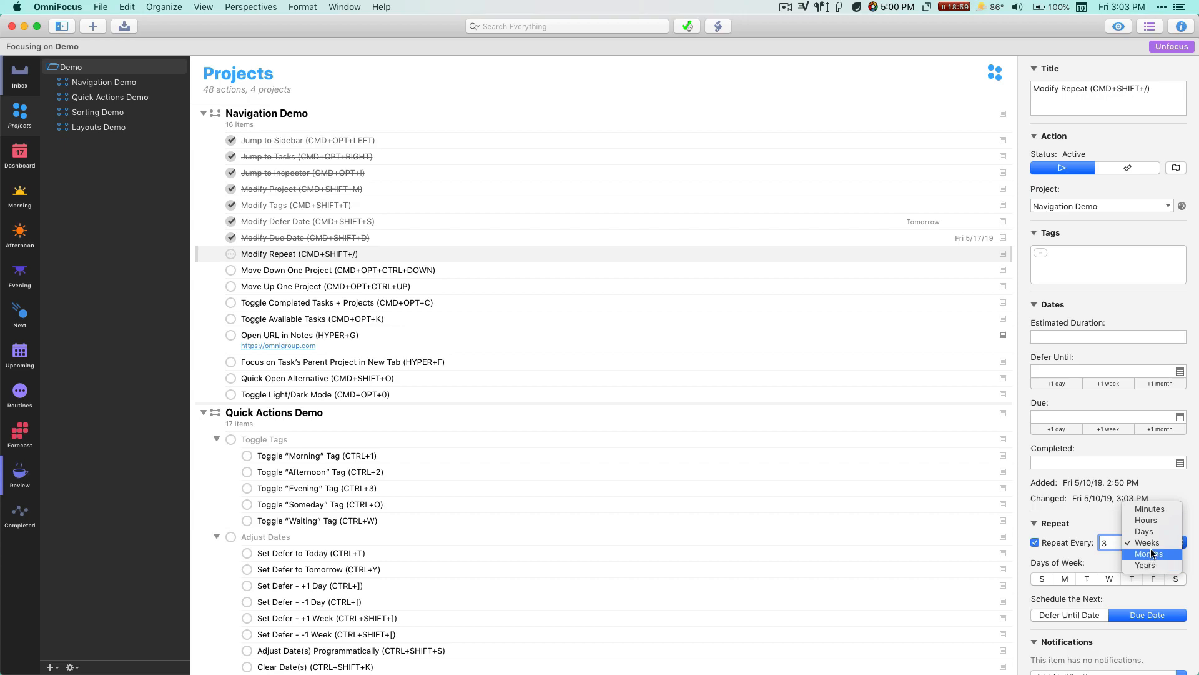
left_click(1104, 547)
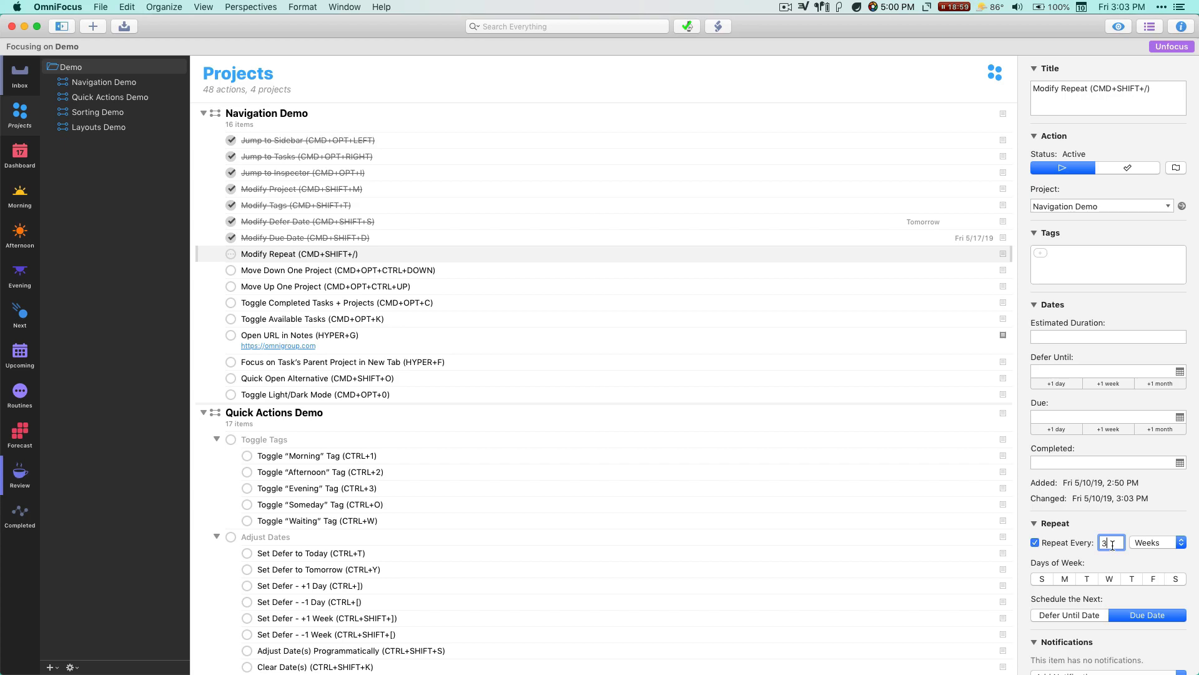
left_click(1131, 580)
From the Move Down One Project task, move the view down to the Quick Actions Demo project and back up to the Demo folder.
left_click(358, 273)
left_click(332, 256)
left_click(330, 270)
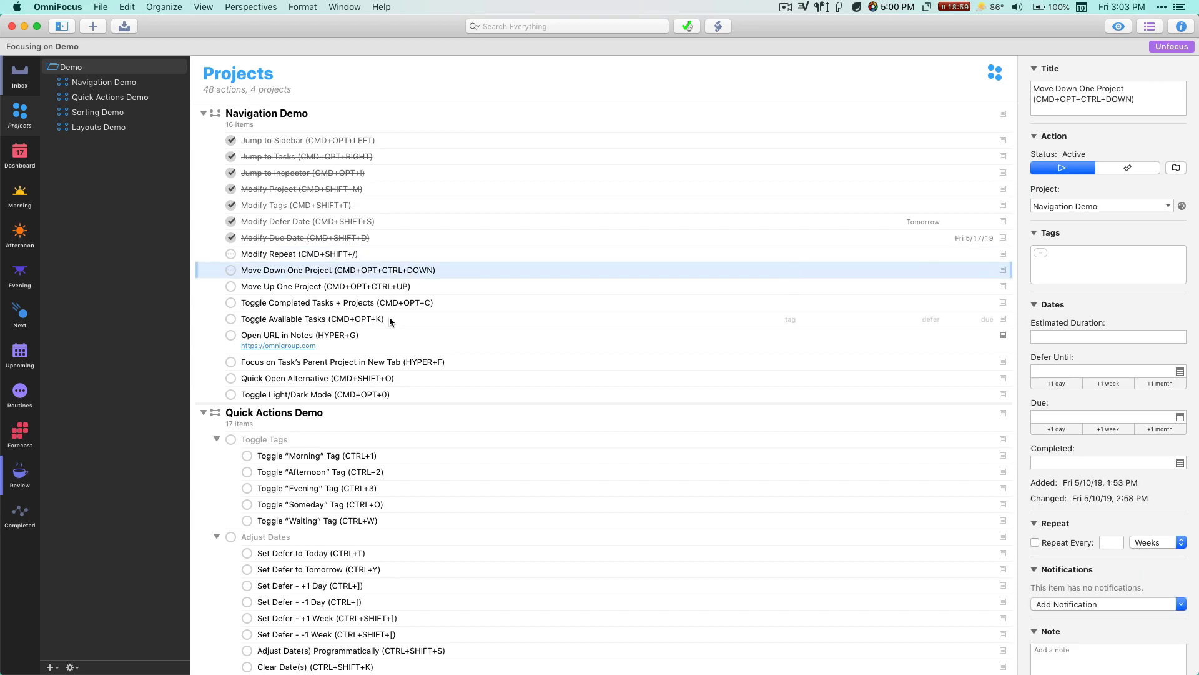
key("Down")
key("Up")
key("Down")
key("Up")
key("ctrl+alt+super+Down")
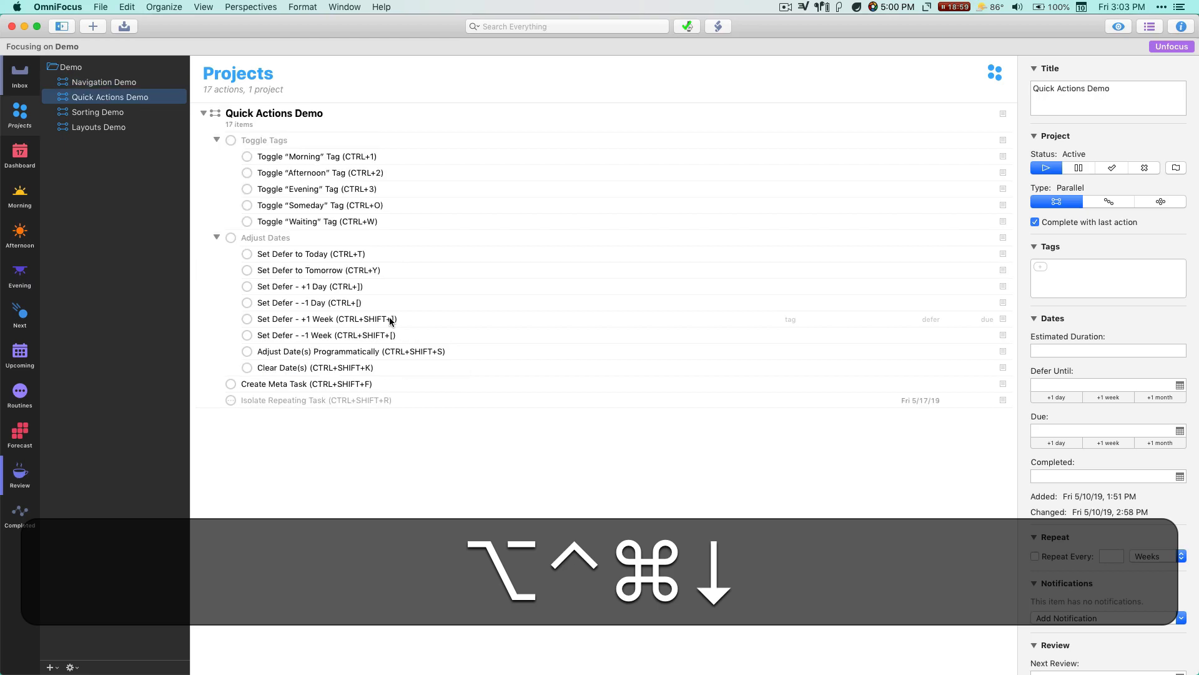
key("ctrl+alt+super+Up")
key("ctrl+alt+super+Up")
Mark the Move Down One Project and Move Up One Project tasks complete.
key("alt+super+Down")
key("alt+super+Down")
key("Down")
key("Down")
key("Down")
key("Down")
key("Down")
key("Down")
key("Down")
key("Down")
key("shift+Down")
key("space")
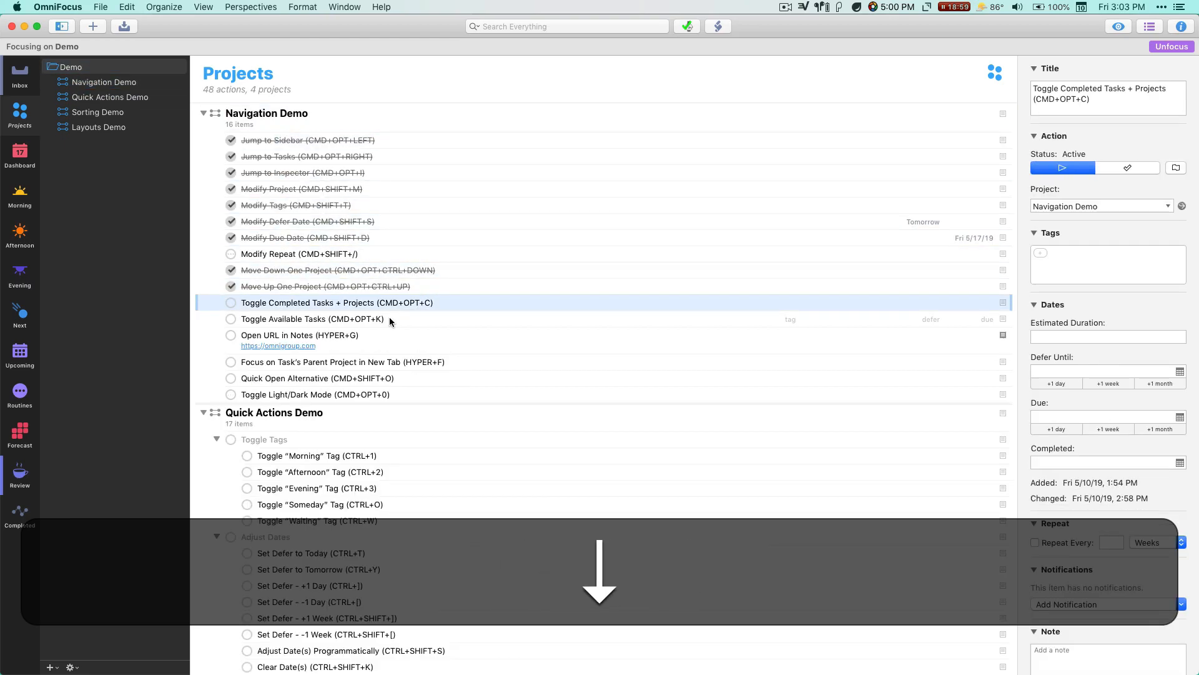
Hide the completed tasks in the outline, show them again, and hide them once more.
key("alt+super")
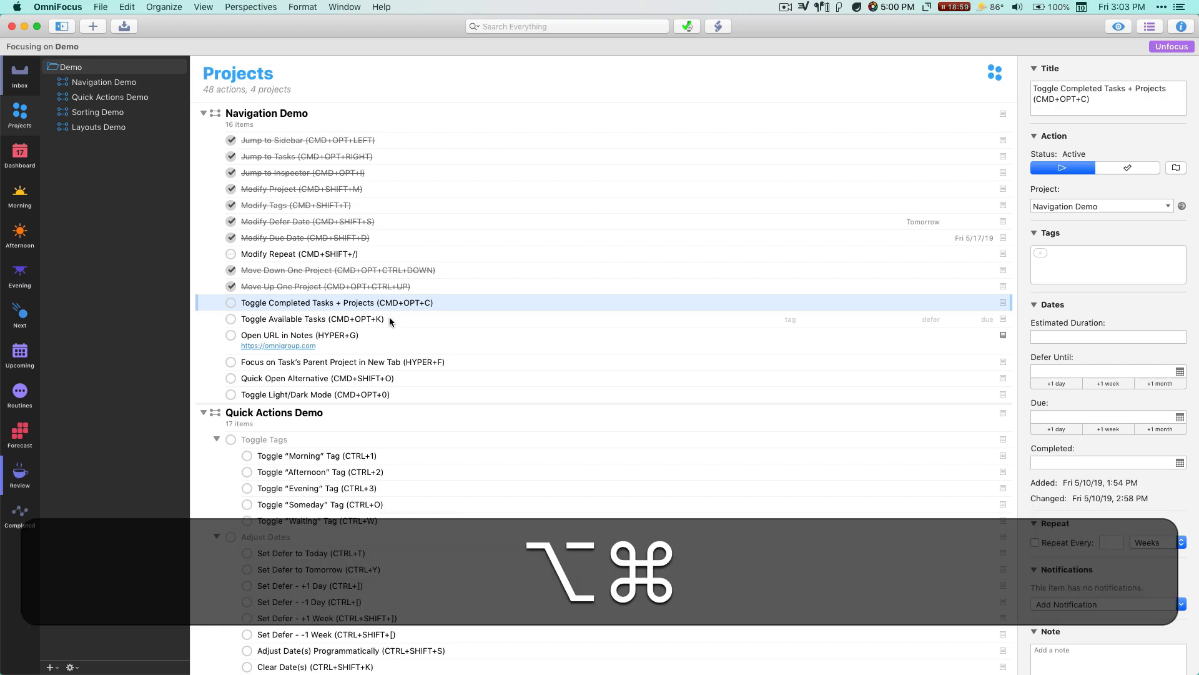
key("alt+super+k")
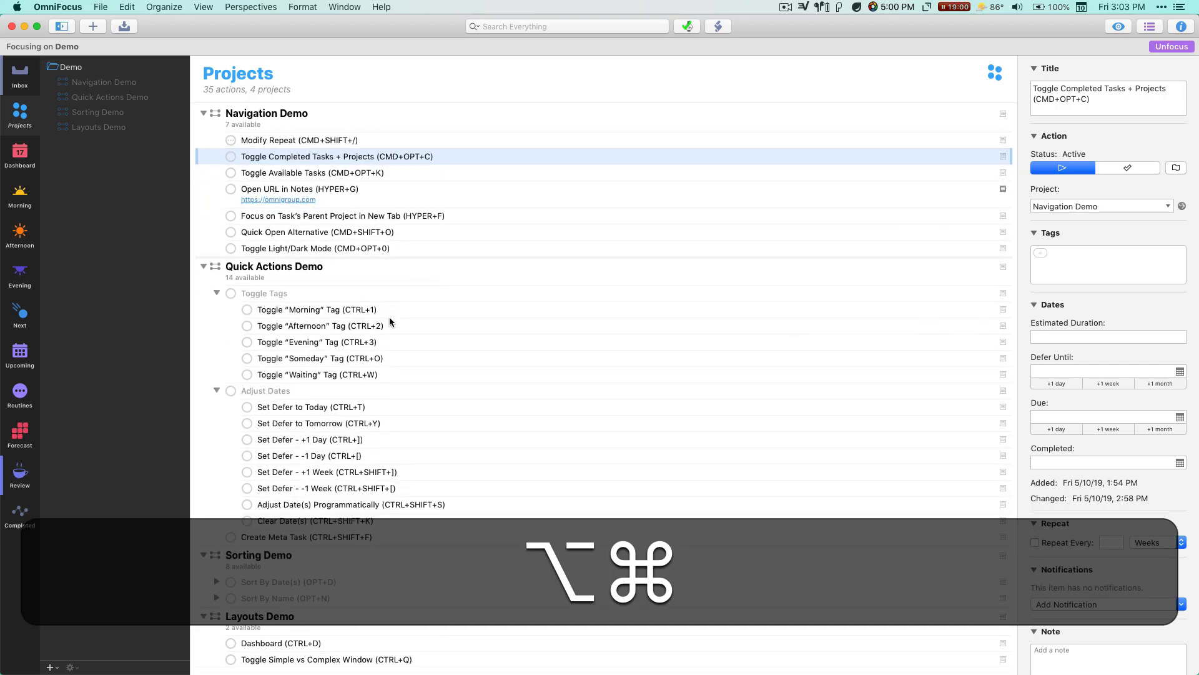
key("alt+super+Down")
key("alt+super+Up")
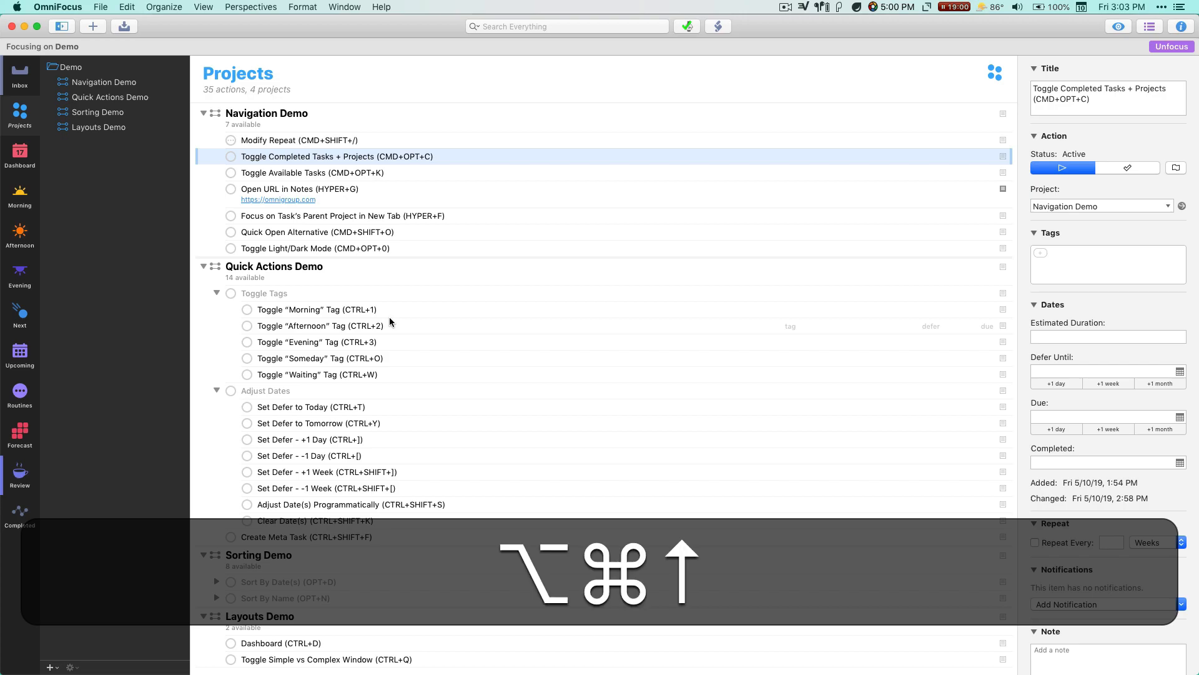
key("alt+super+c")
key("Up")
key("Down")
key("Up")
key("Up")
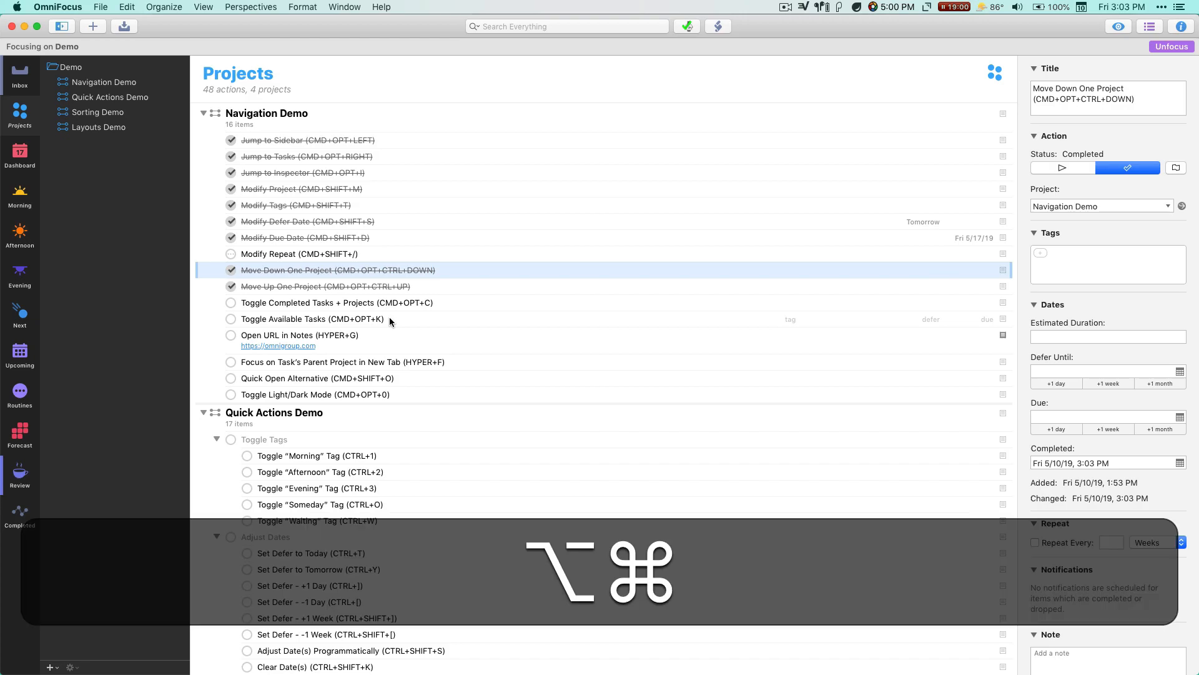
key("super+alt+c")
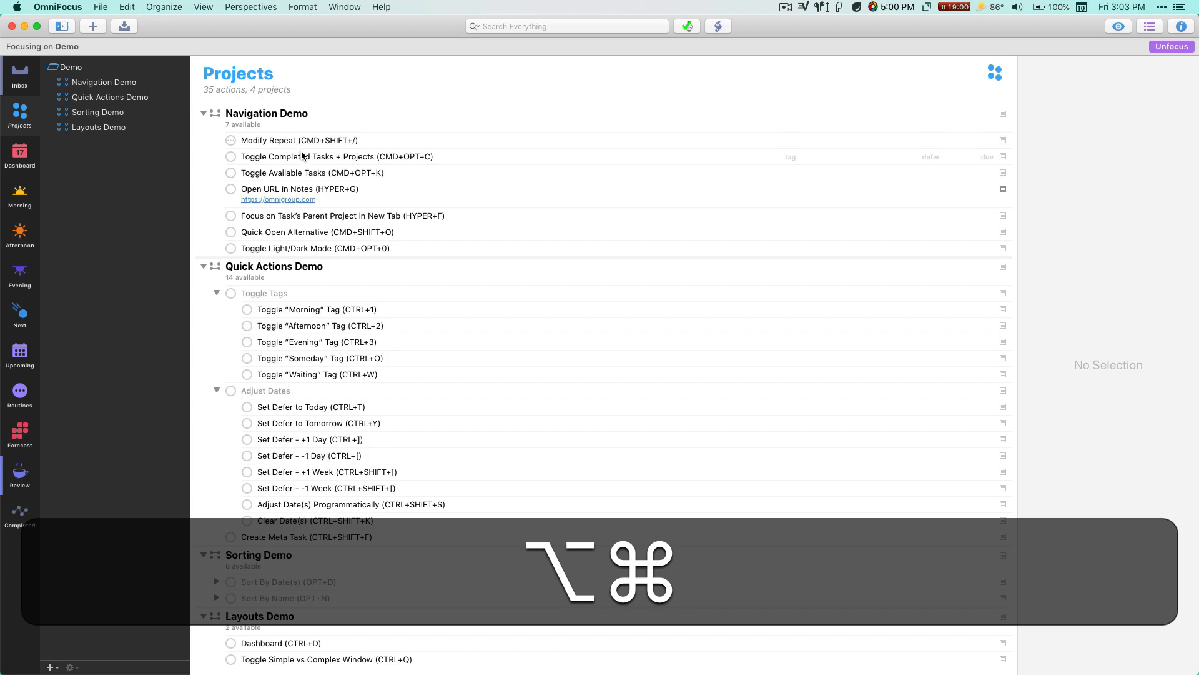
Mark the Toggle Completed Tasks + Projects task complete, and select the Toggle Available Tasks task.
key("Down")
key("Down")
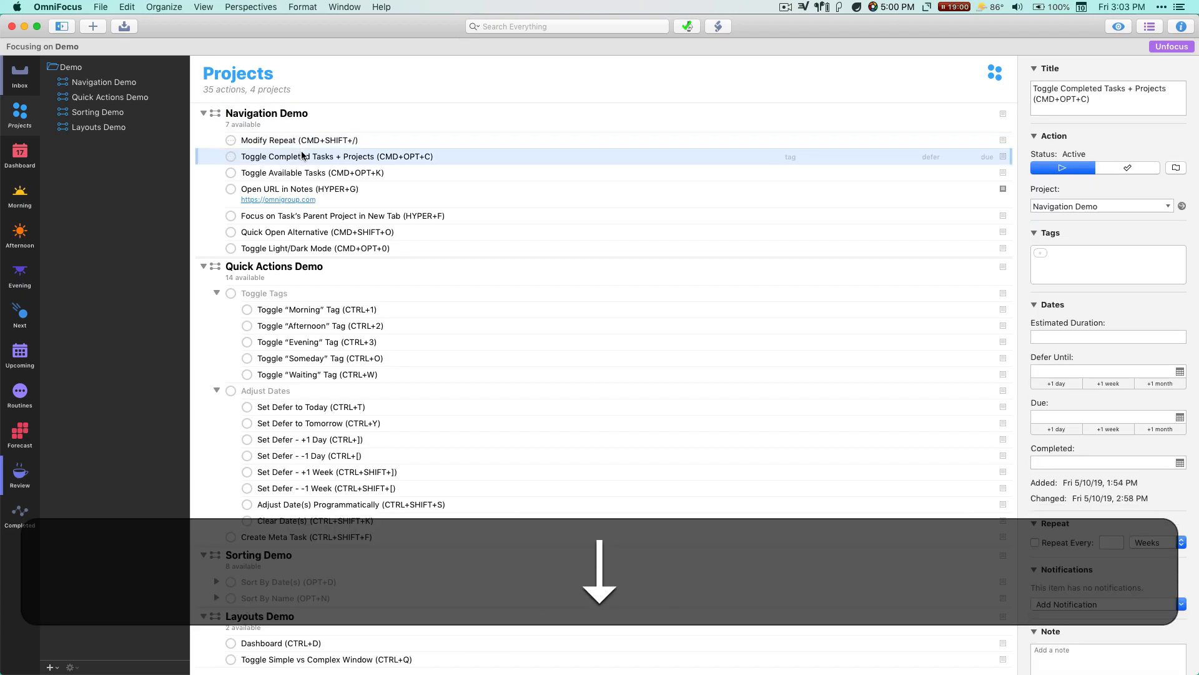
key("space")
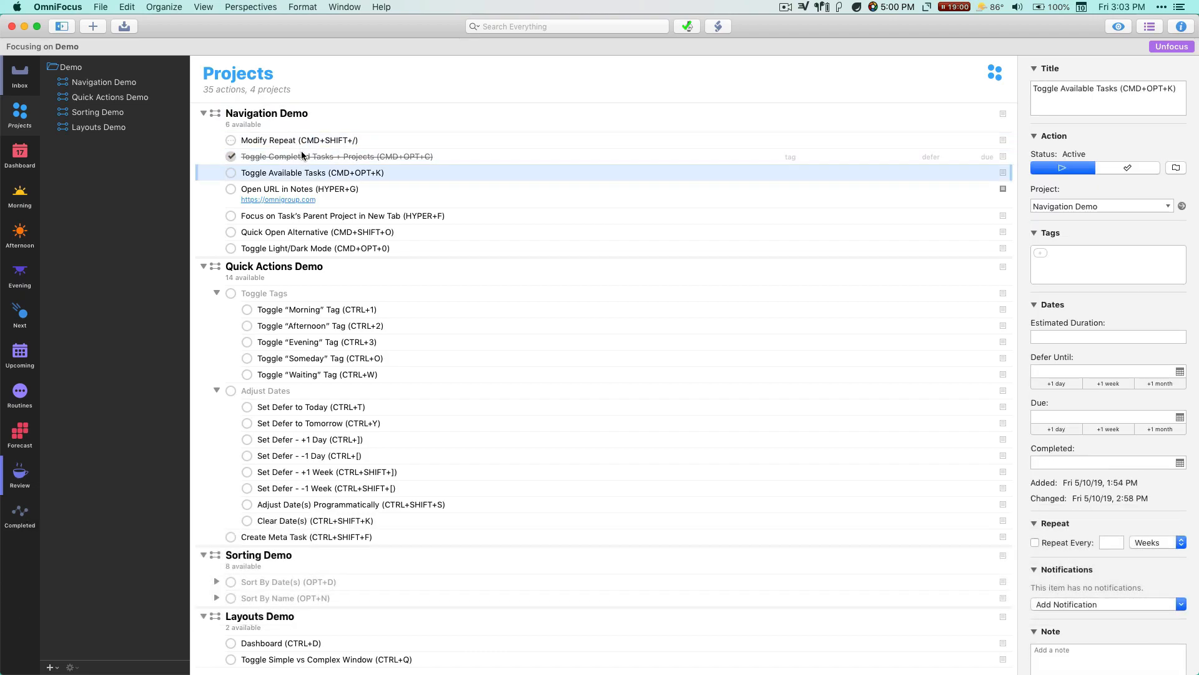
Expand the Sort By Date(s) group in the Sorting Demo project, and switch the outline from available to remaining tasks.
scroll(389, 492, "down", 1)
left_click(290, 574)
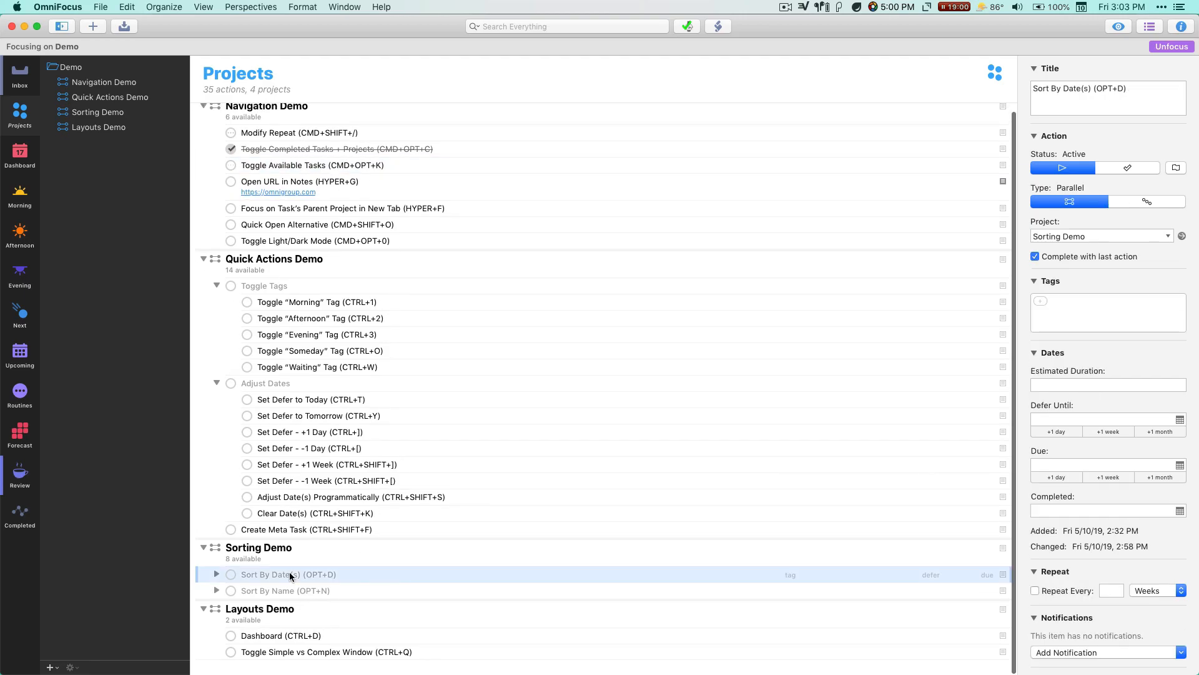
key("Right")
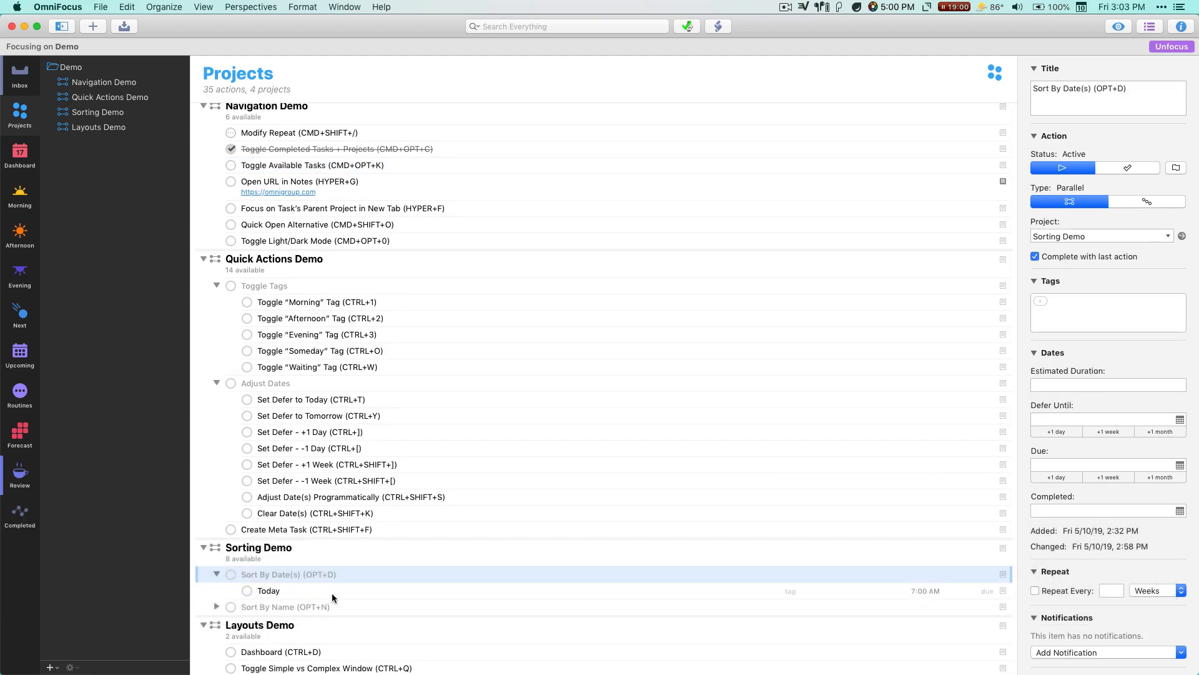
left_click(319, 590)
key("alt+super")
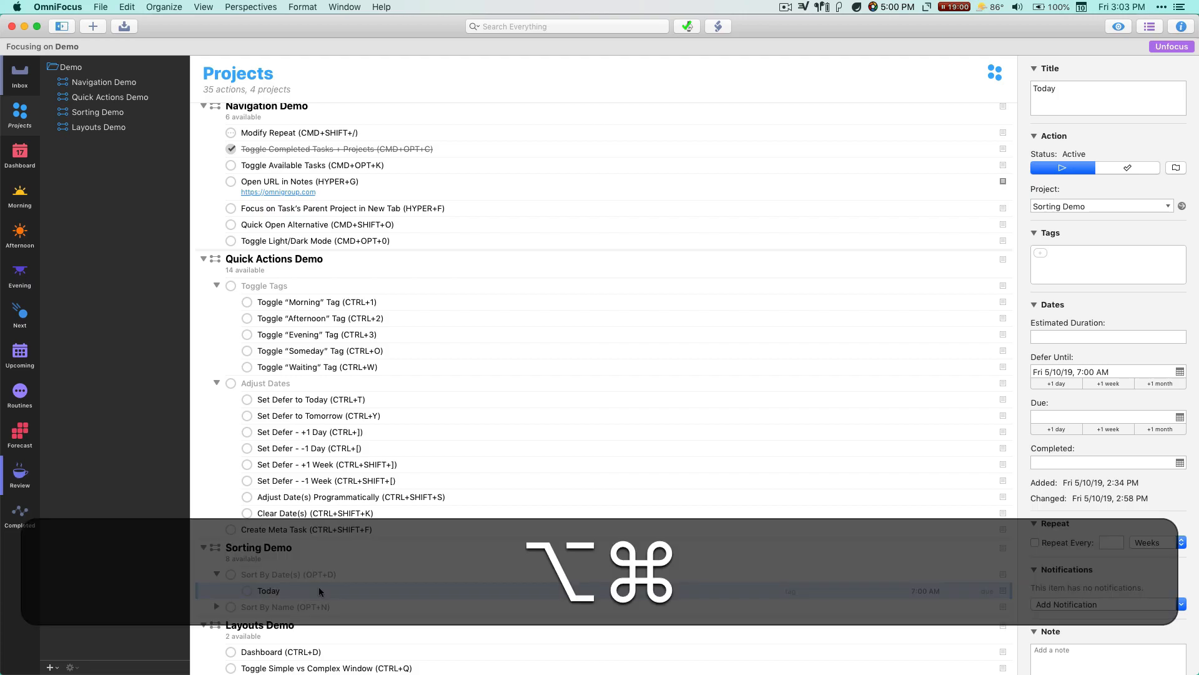
key("super+alt+k")
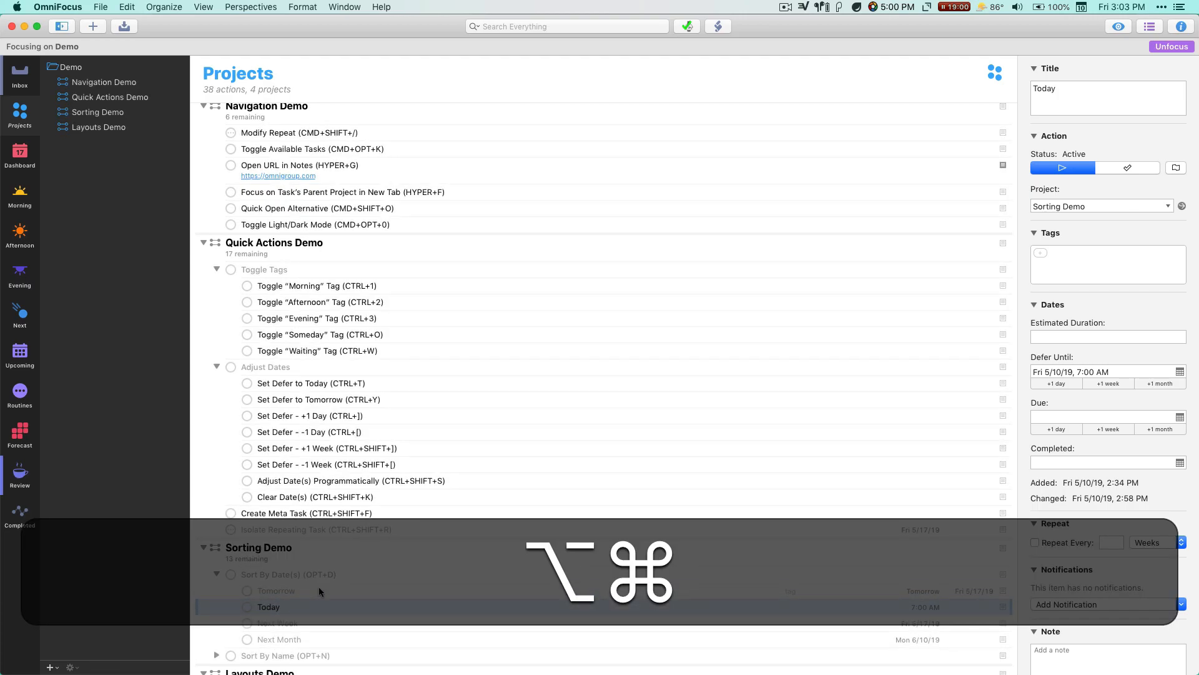
Select the tasks from Tomorrow through Next Month in the Sort By Date(s) group.
left_click(297, 590)
key("shift")
left_click(281, 640, "shift")
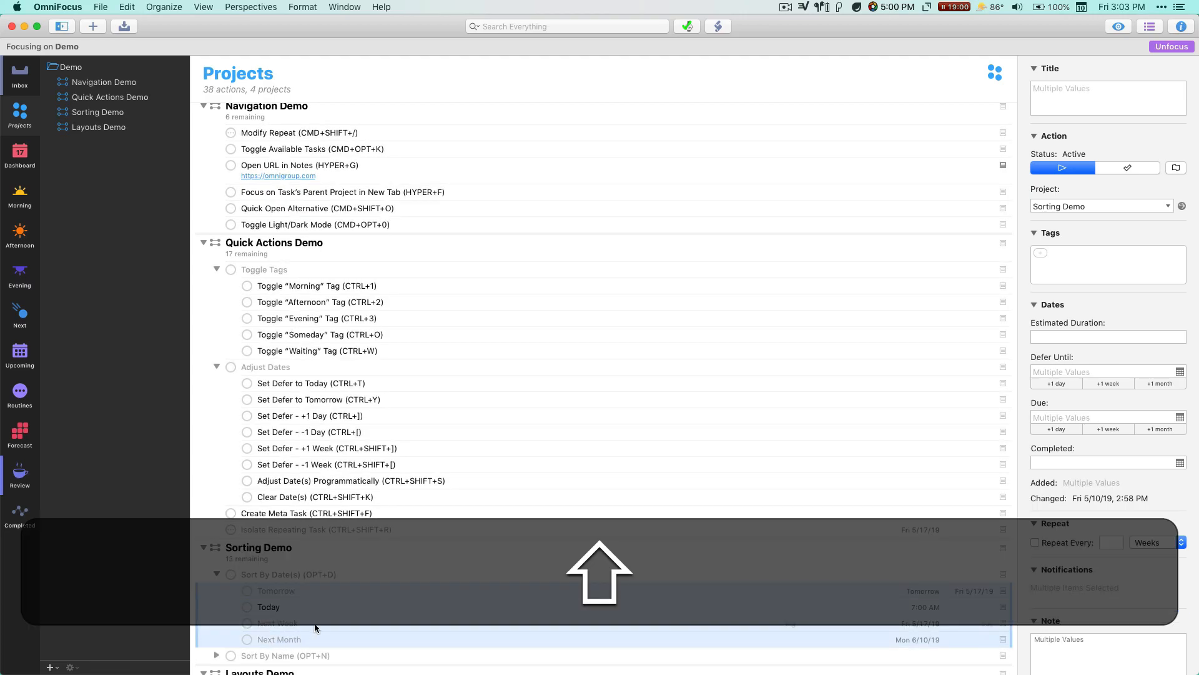
Limit the outline to available tasks again, and mark the Toggle Available Tasks task complete.
scroll(305, 582, "up", 1)
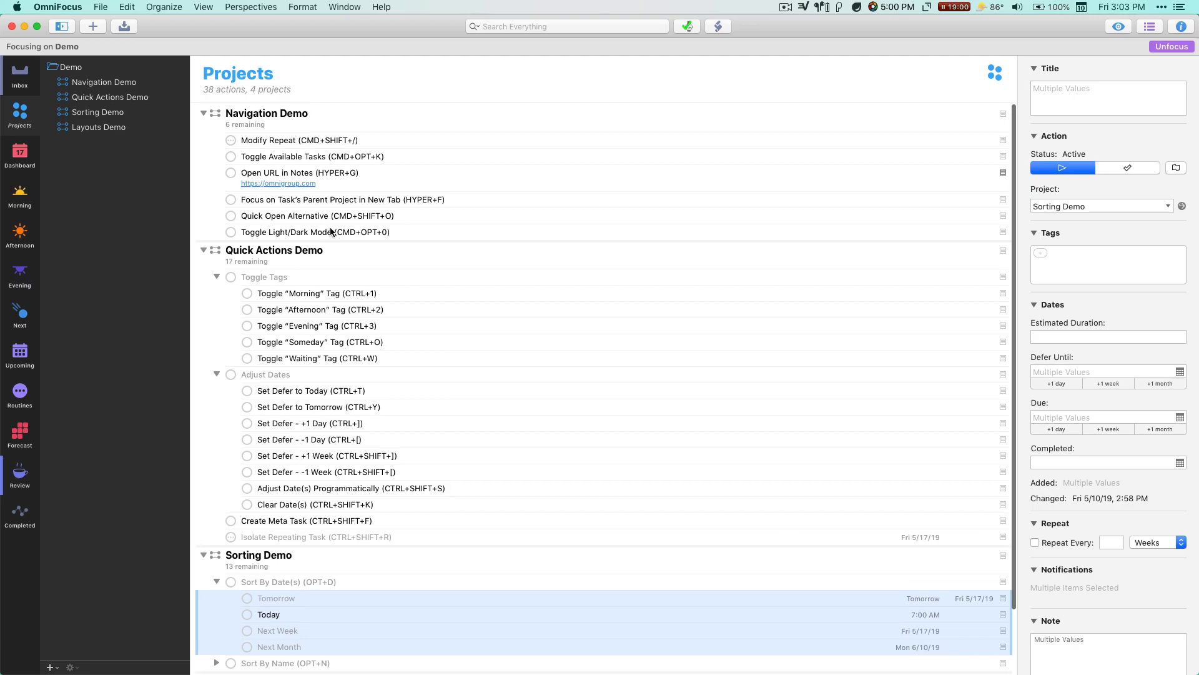
left_click(373, 147)
key("super+alt+k")
key("super+alt+Down")
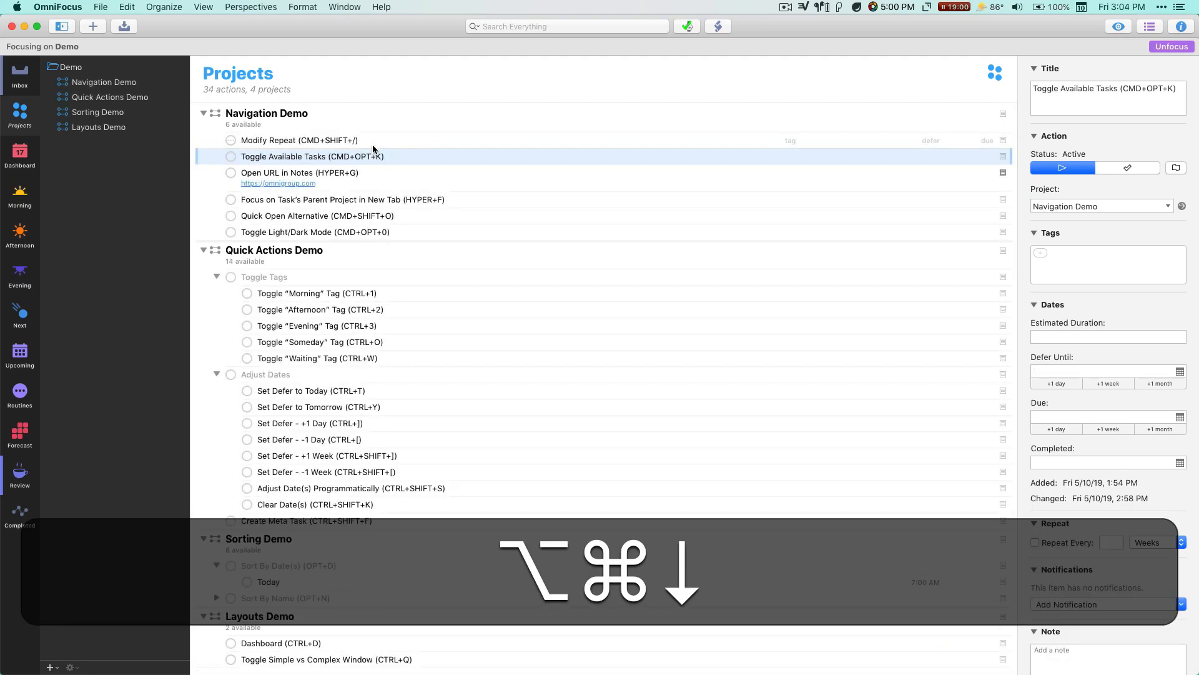
key("super+k")
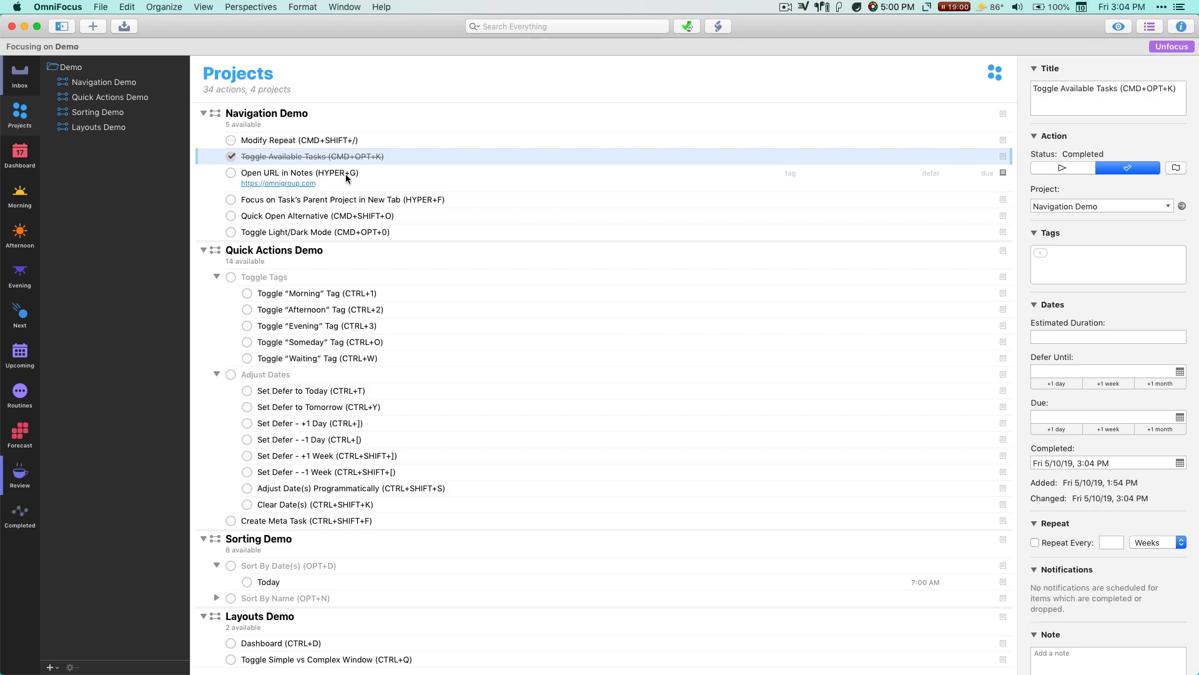
Open the omnigroup.com link stored in the note of the Open URL in Notes task.
left_click(340, 176)
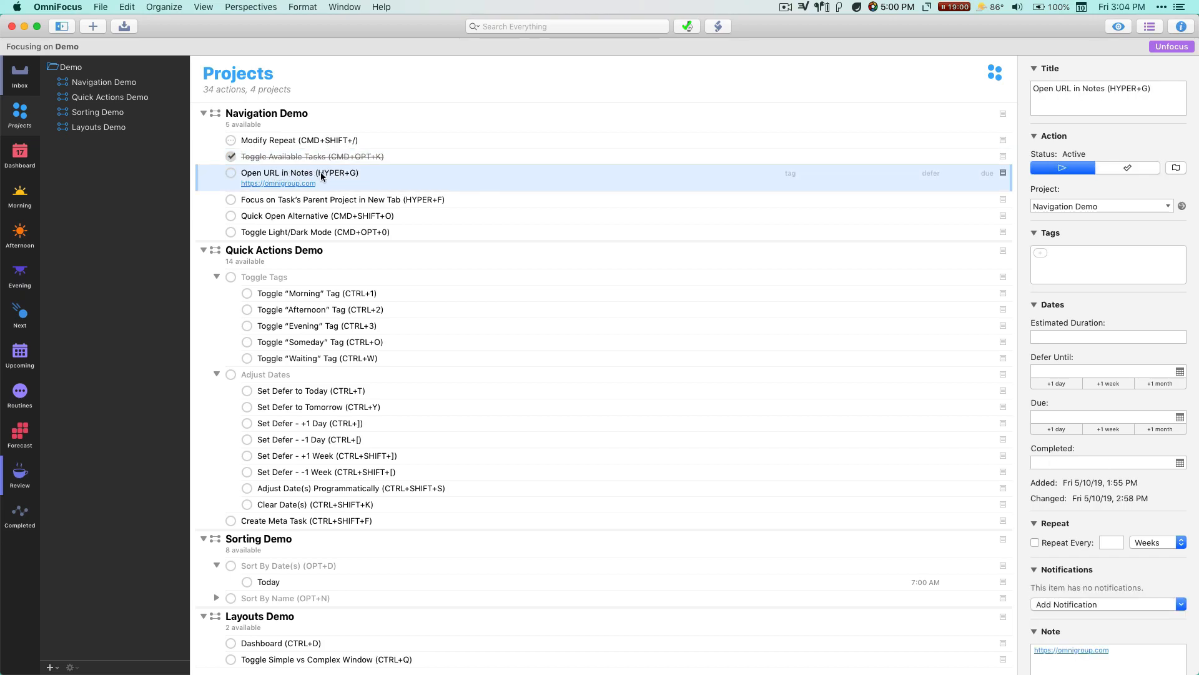
key("ctrl+alt+shift+super")
key("ctrl+alt+shift+super")
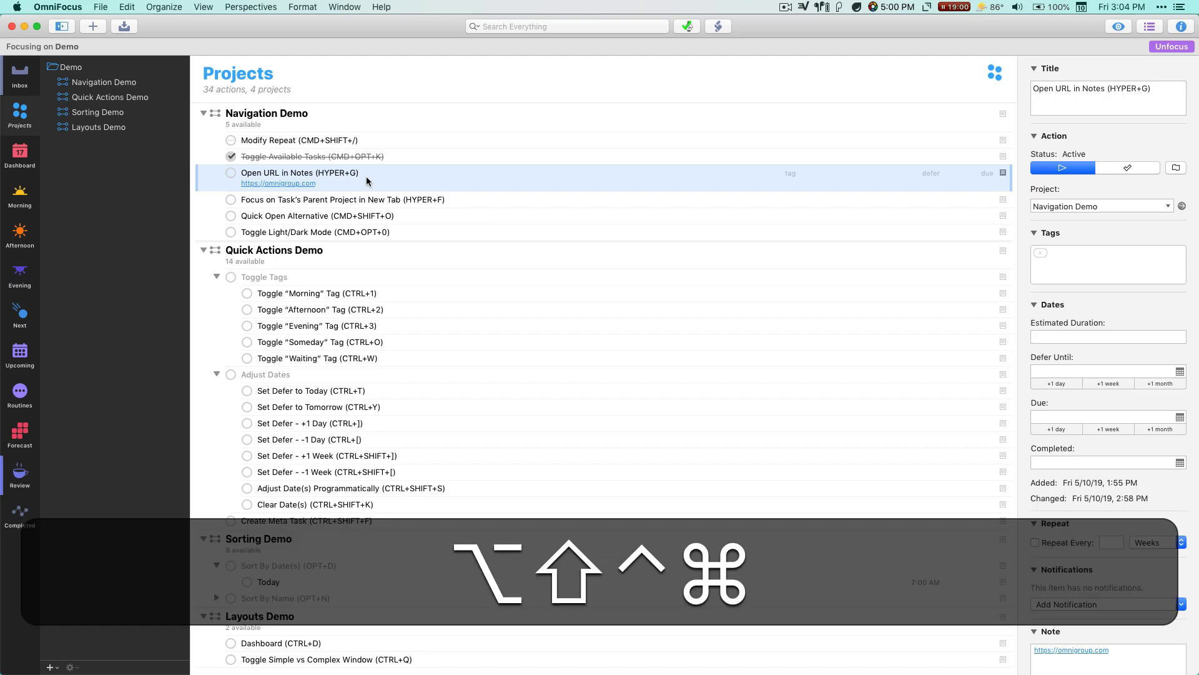
key("ctrl+alt+shift+super+g")
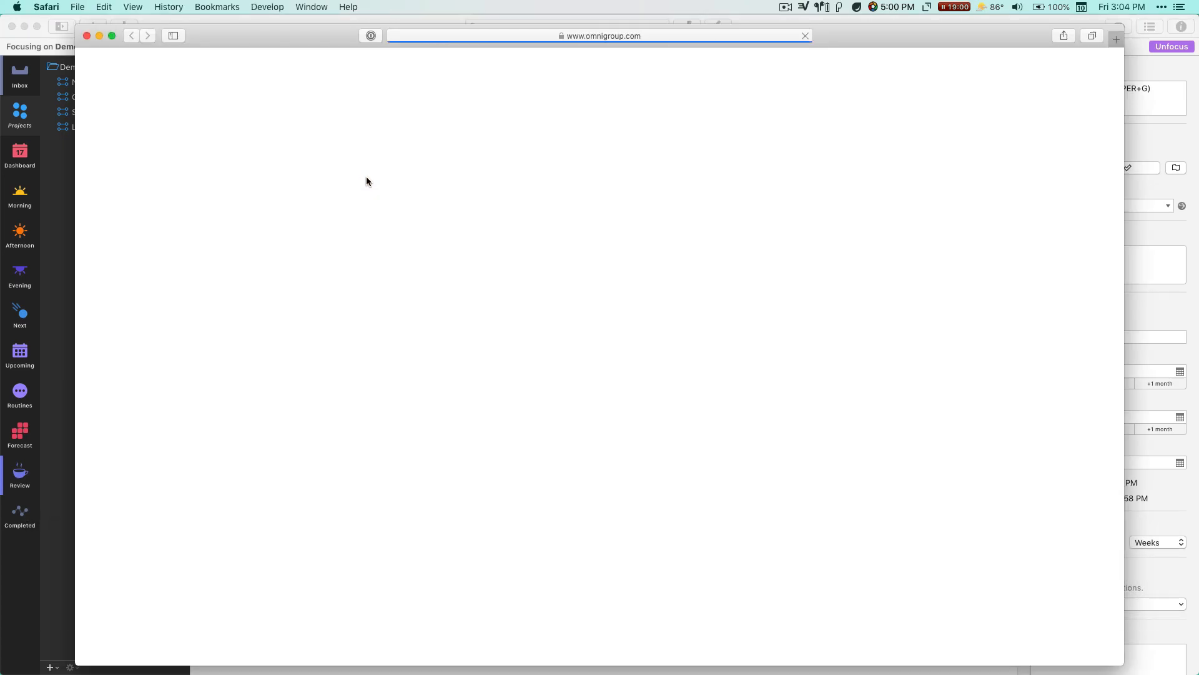
Close the web page, switch to the Keyboard Maestro editor and show the Open a URL in a Task's Note Field (Embedded) macro.
key("super+w")
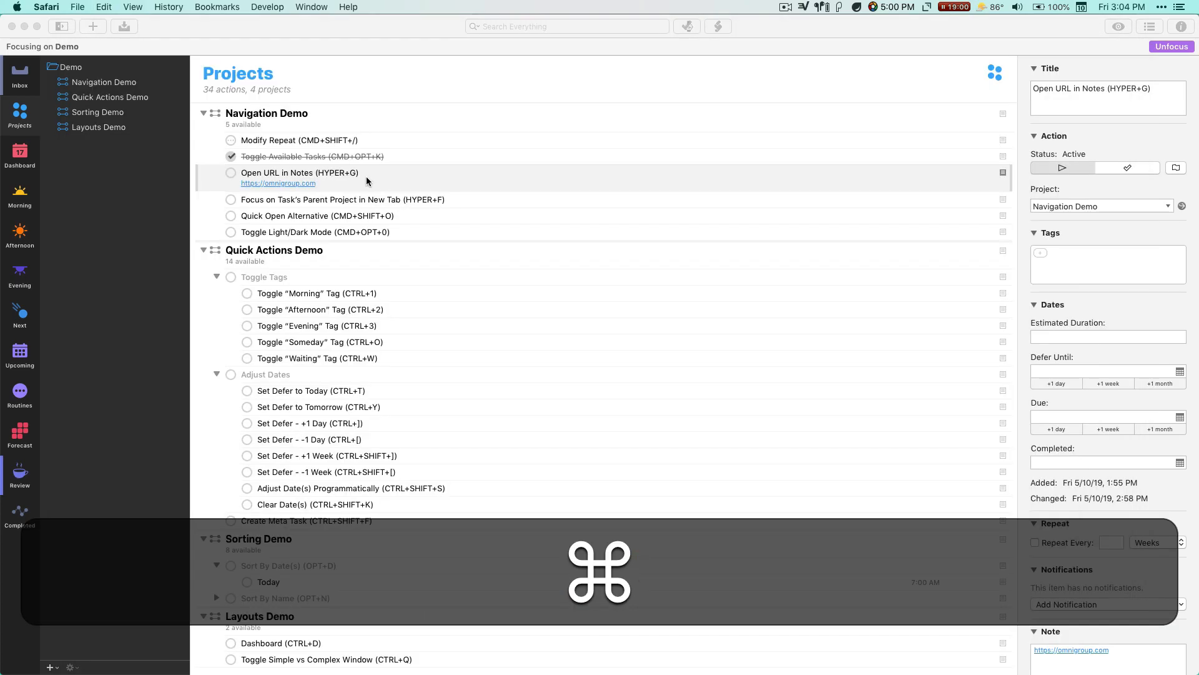
left_click(368, 180)
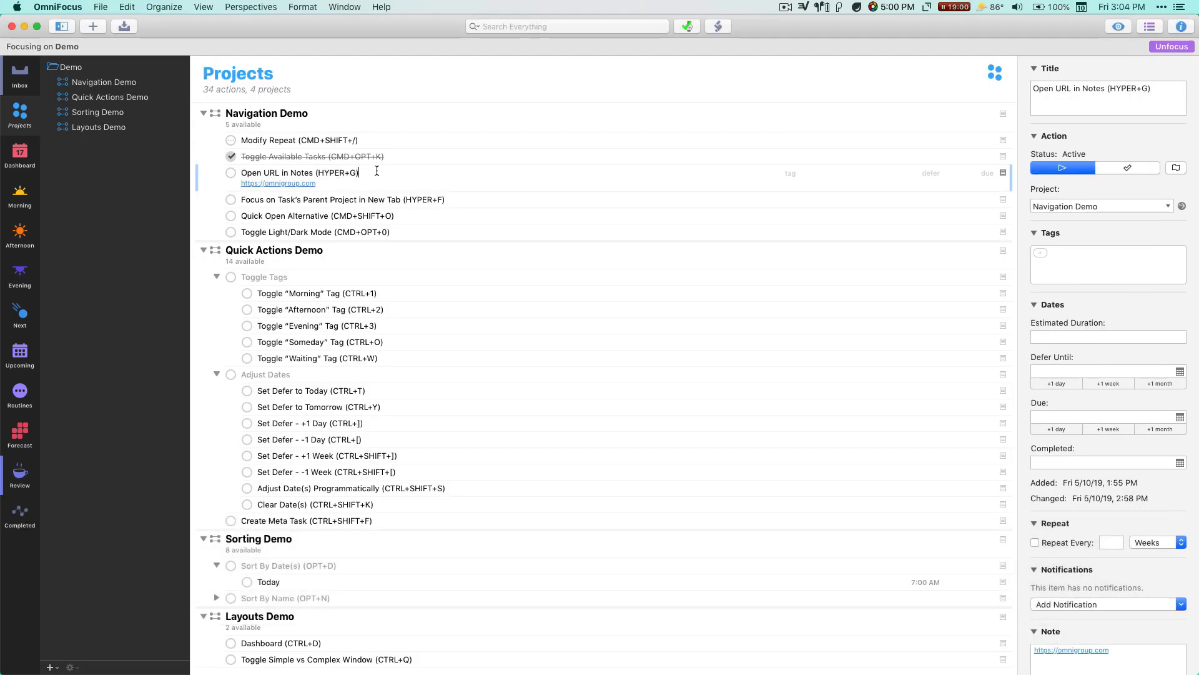
key("super+Return")
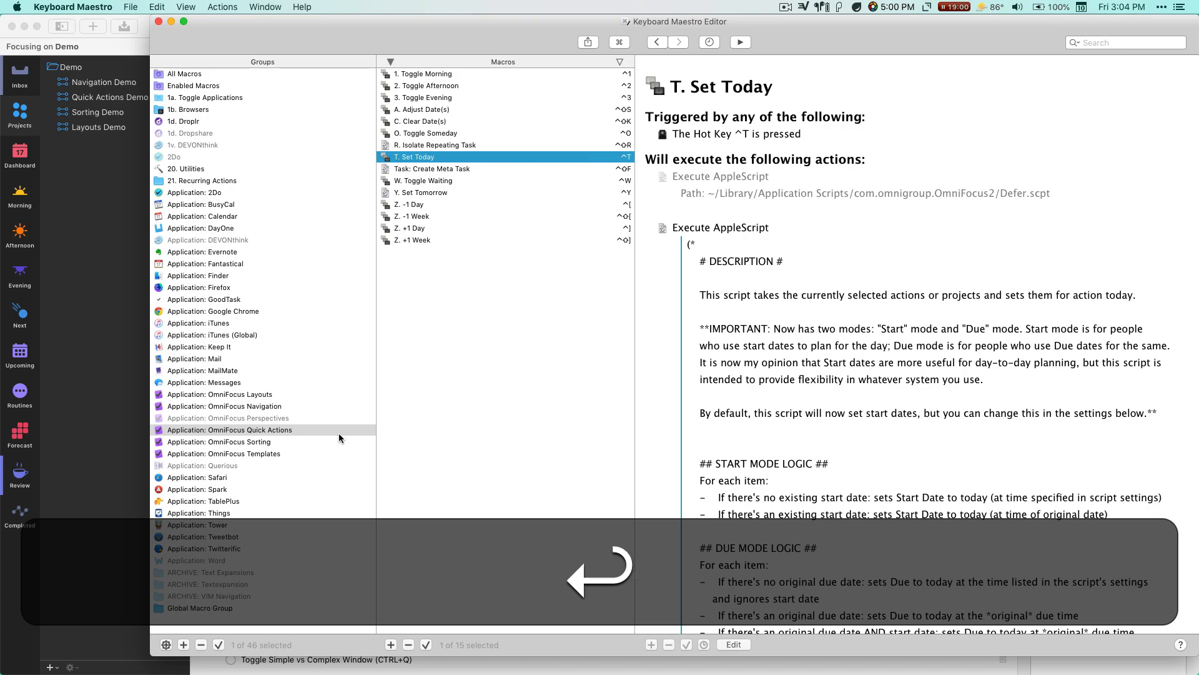
left_click(276, 408)
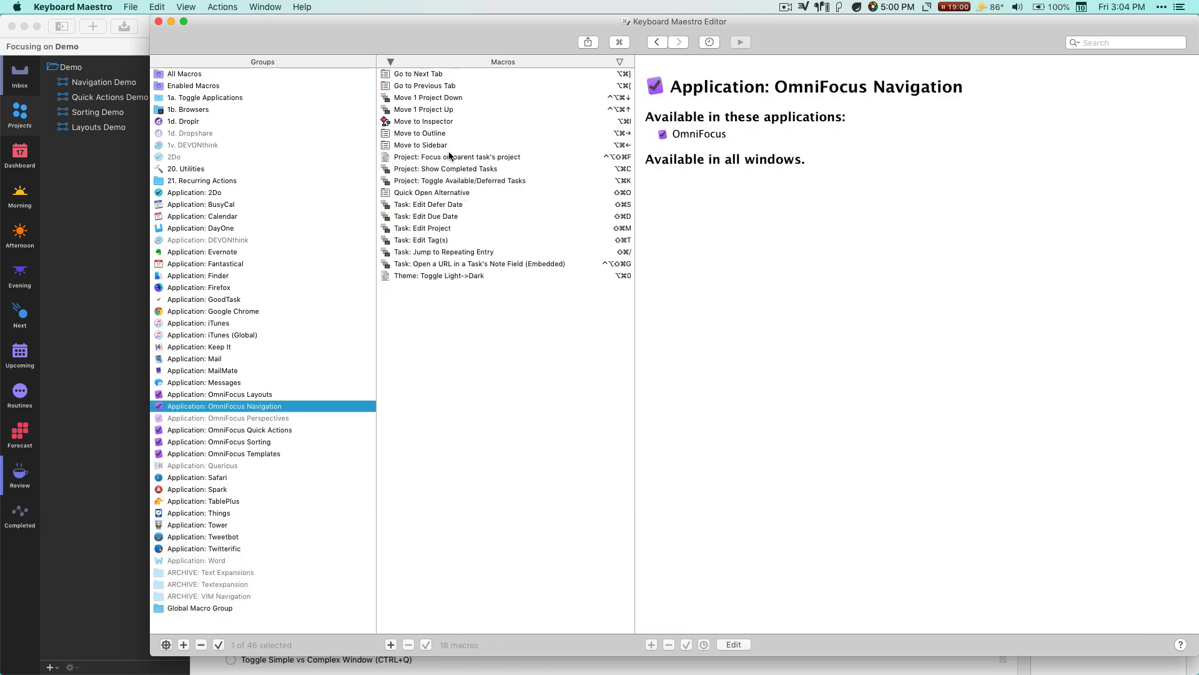
left_click(475, 264)
Examine the macro's omnifocus:/// condition and the regular expression it uses to search the note.
scroll(875, 425, "down", 3)
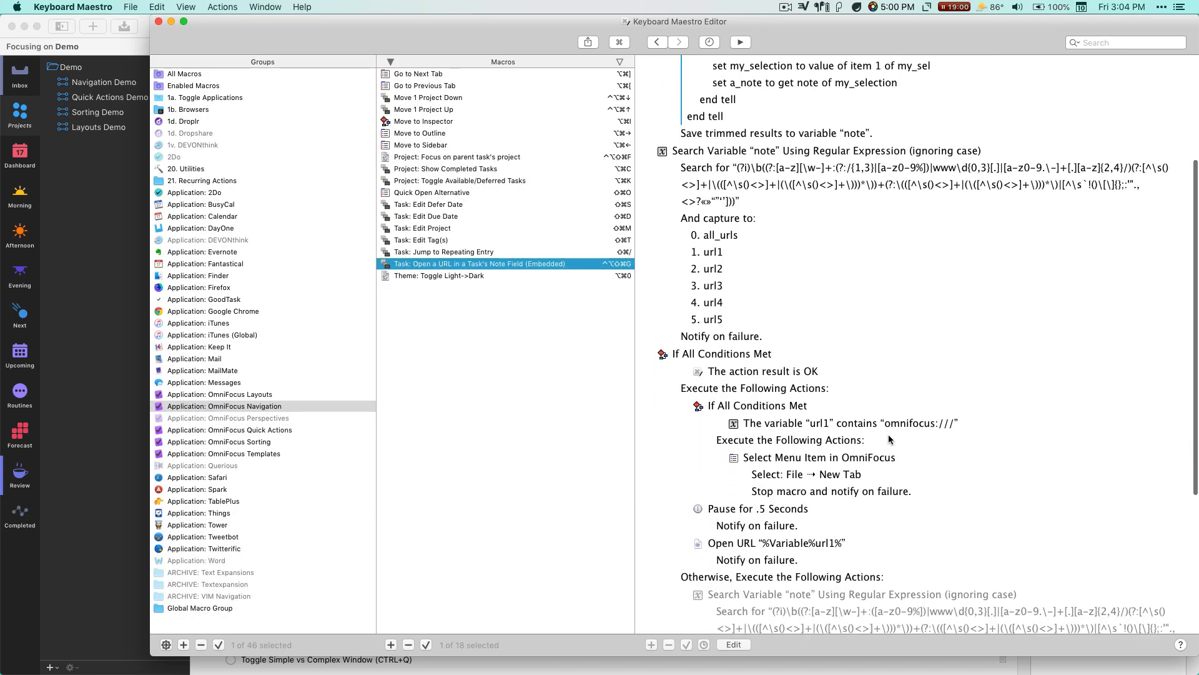
left_click_drag(884, 394, 956, 398)
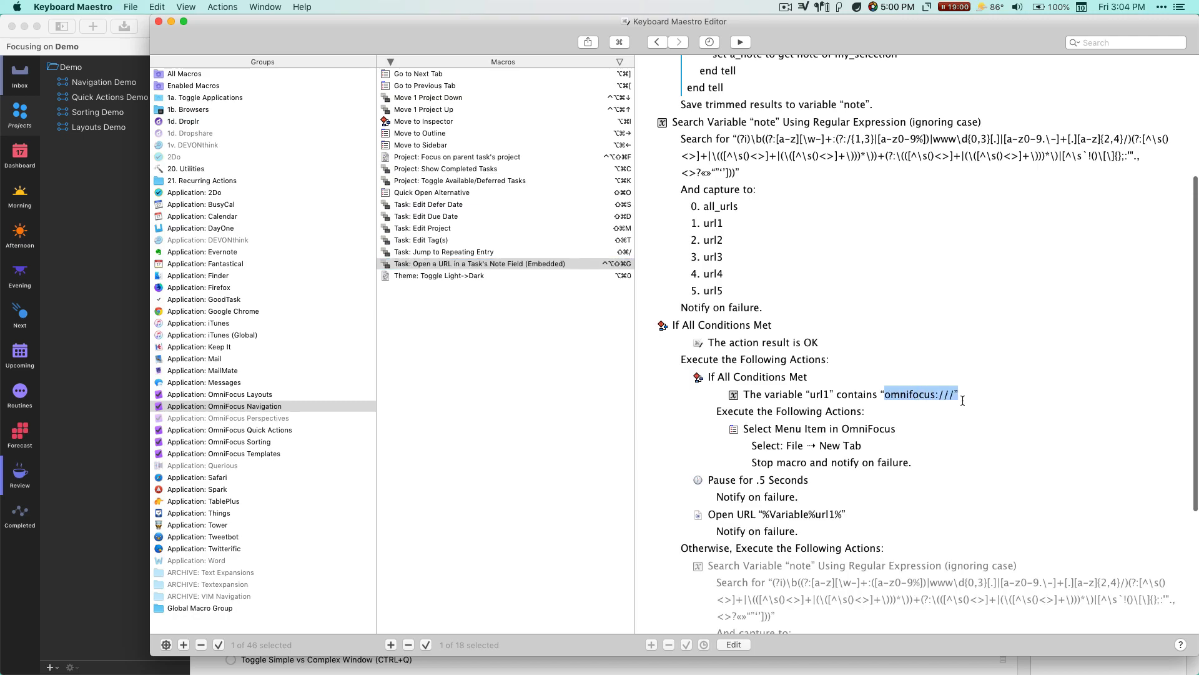
scroll(859, 369, "down", 3)
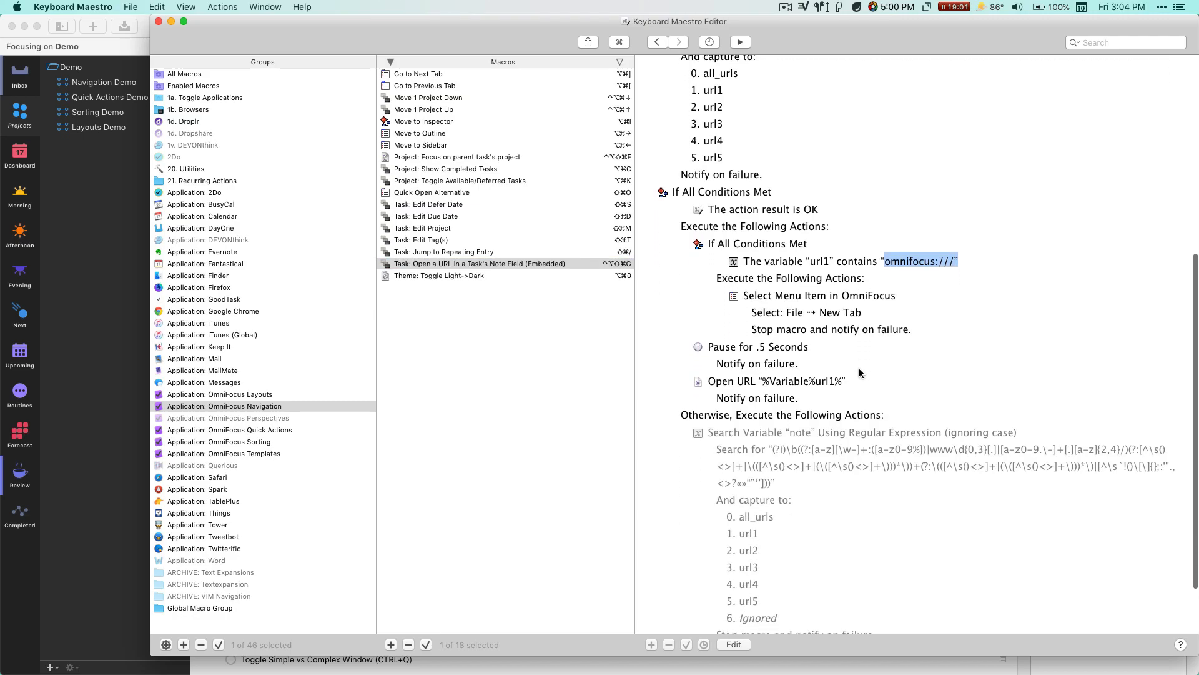
scroll(860, 370, "up", 5)
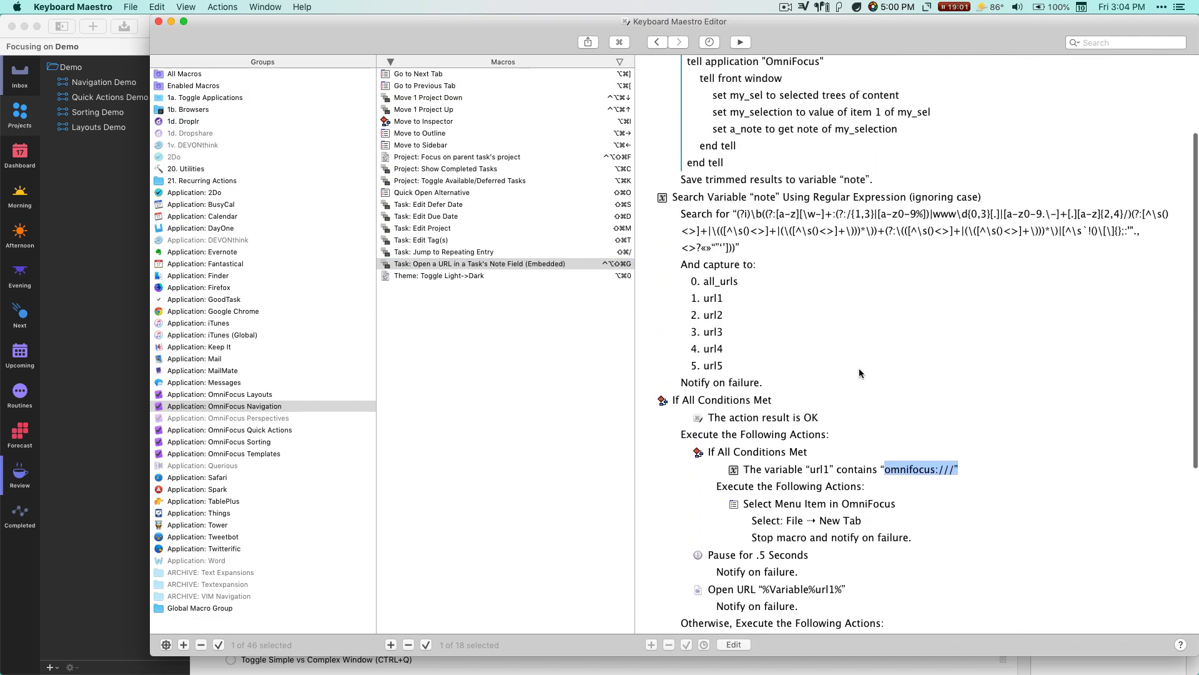
scroll(820, 368, "down", 1)
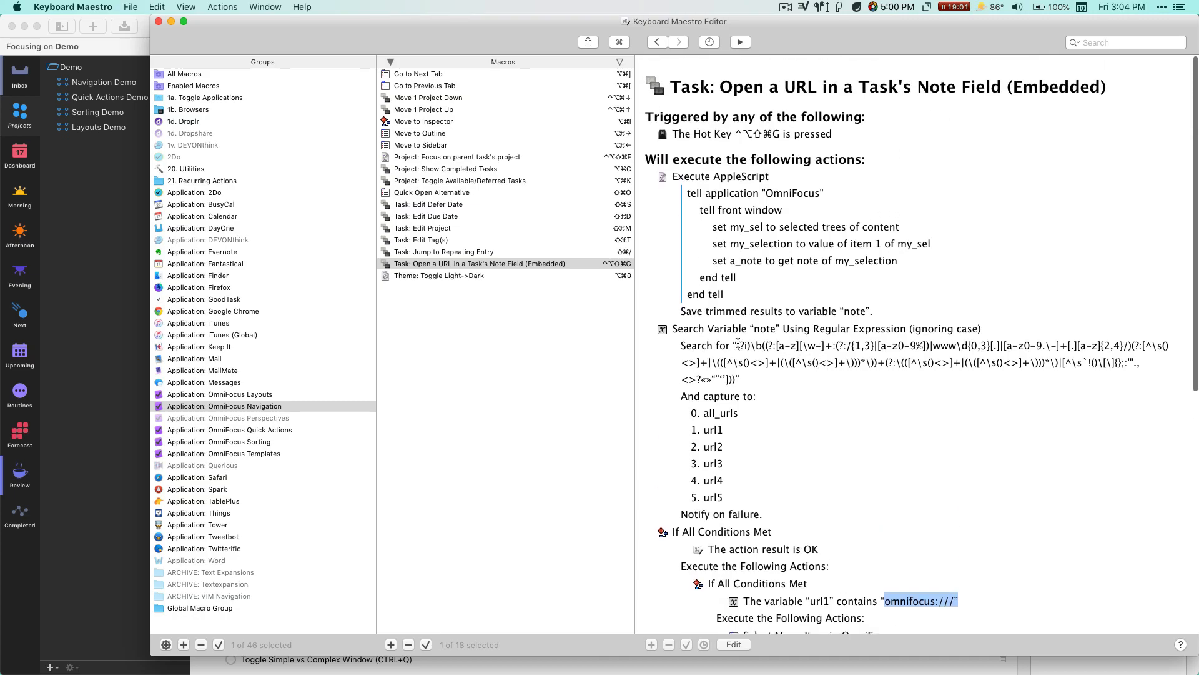
left_click_drag(737, 345, 734, 380)
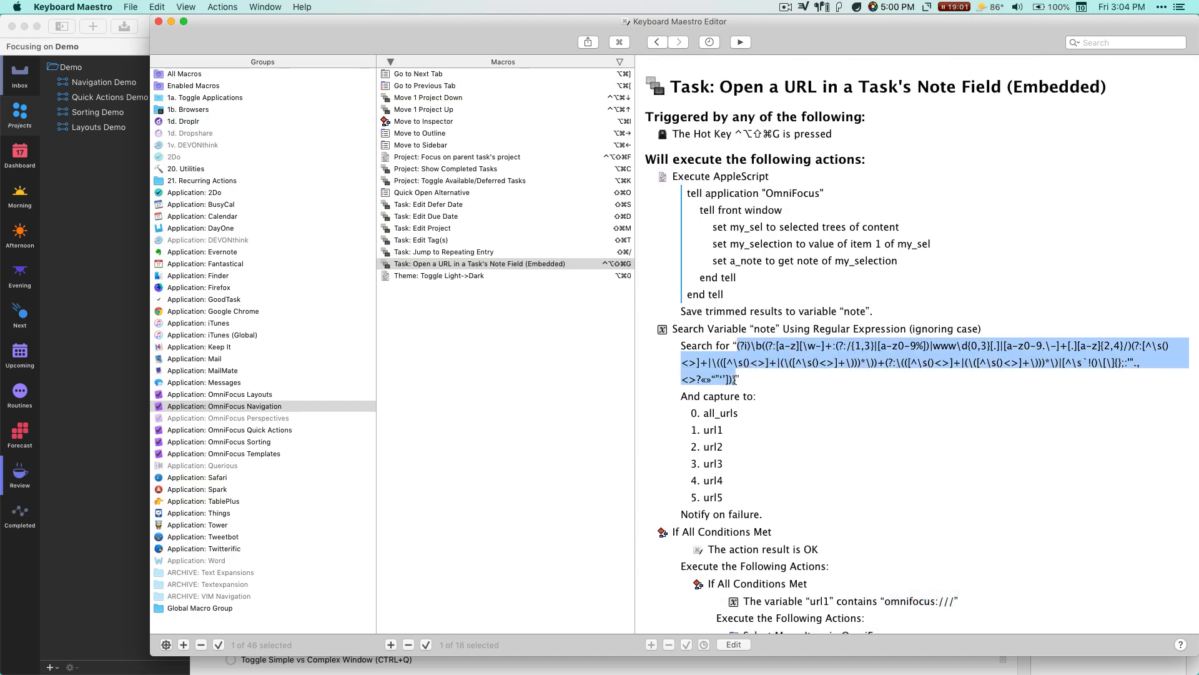
left_click(802, 389)
Examine how the macro handles url1 containing omnifocus:///, including its New Tab menu action.
scroll(836, 436, "down", 3)
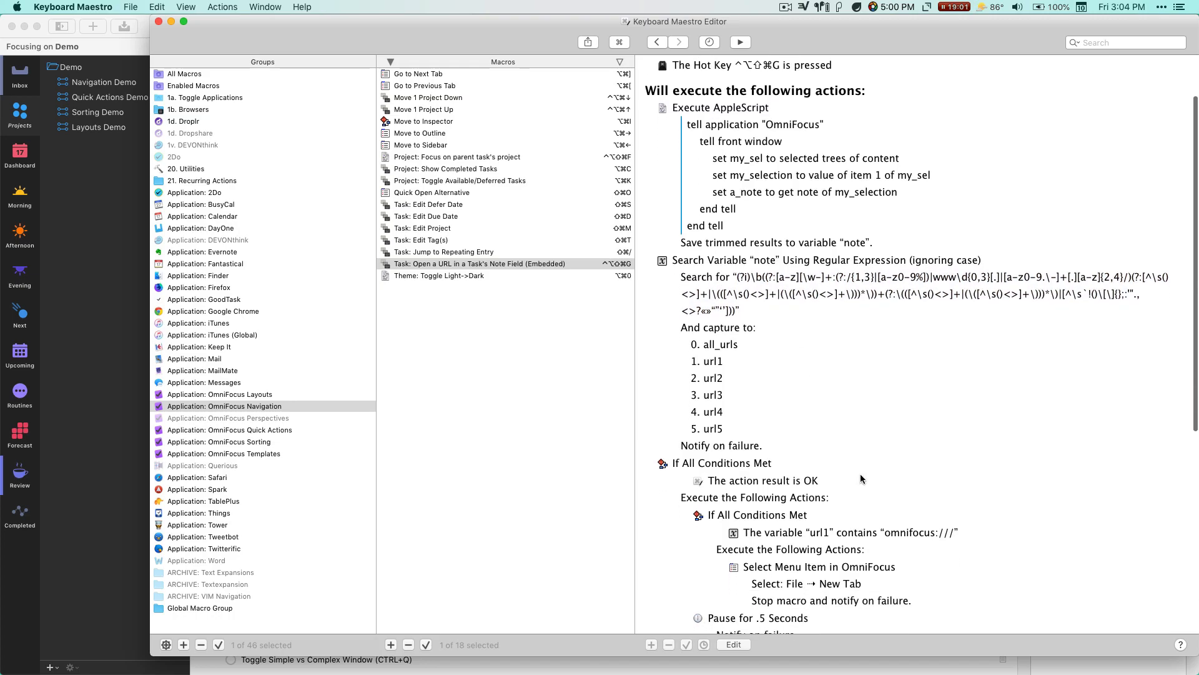
left_click_drag(884, 533, 954, 536)
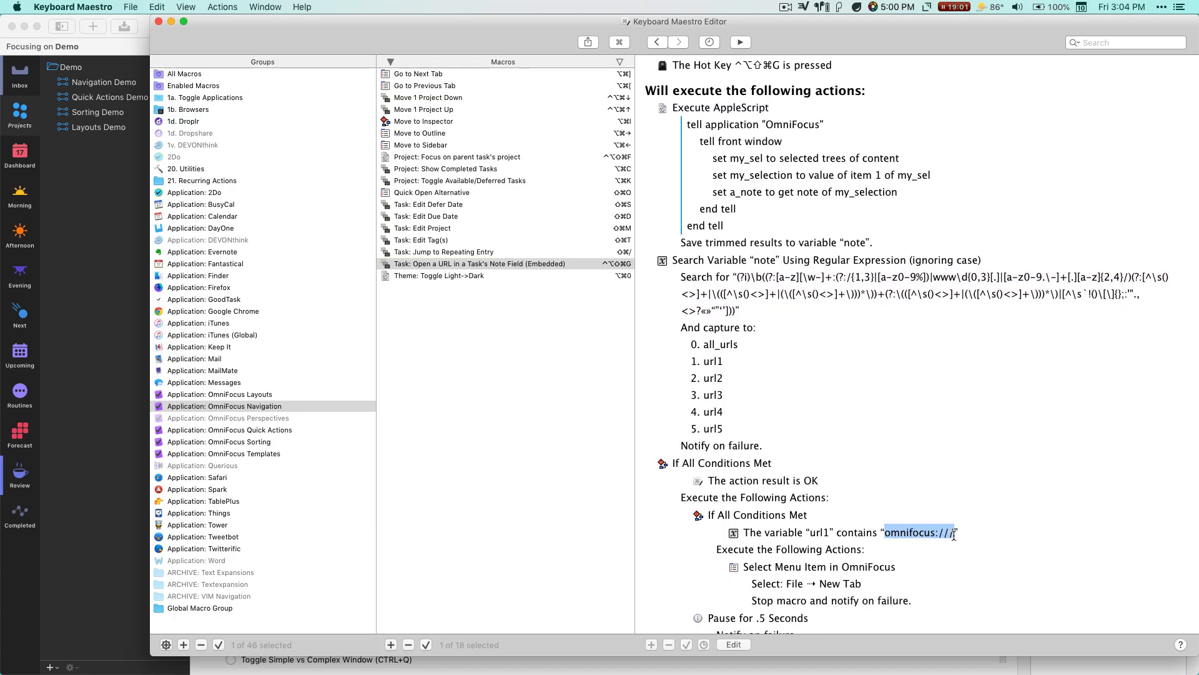
scroll(909, 493, "down", 2)
double_click(907, 495)
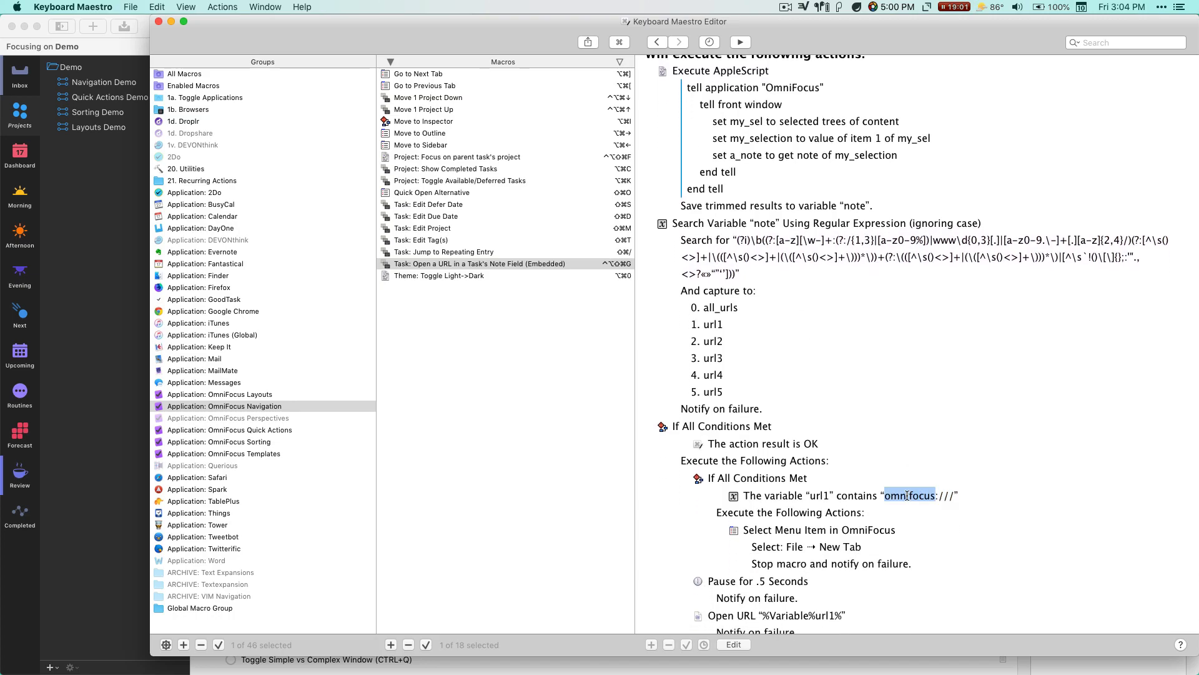
scroll(907, 495, "down", 3)
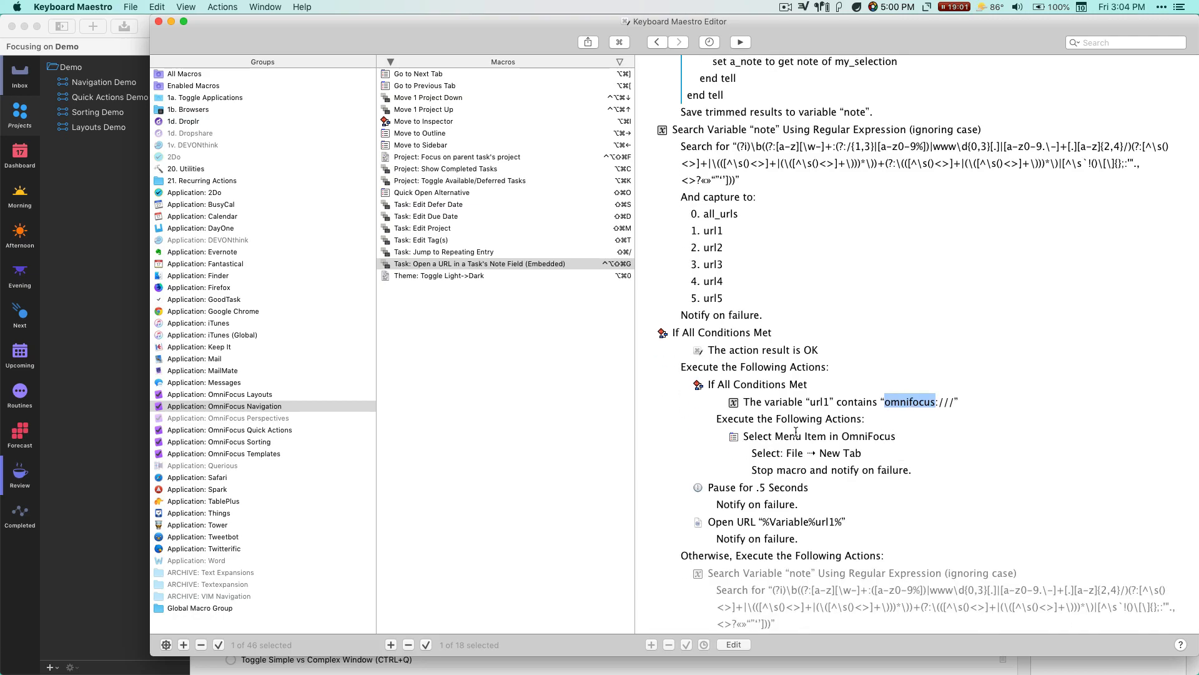
left_click_drag(820, 453, 862, 452)
left_click(838, 454)
Switch back to OmniFocus and copy the Toggle "Morning" Tag task as a link.
key("cmd+Tab")
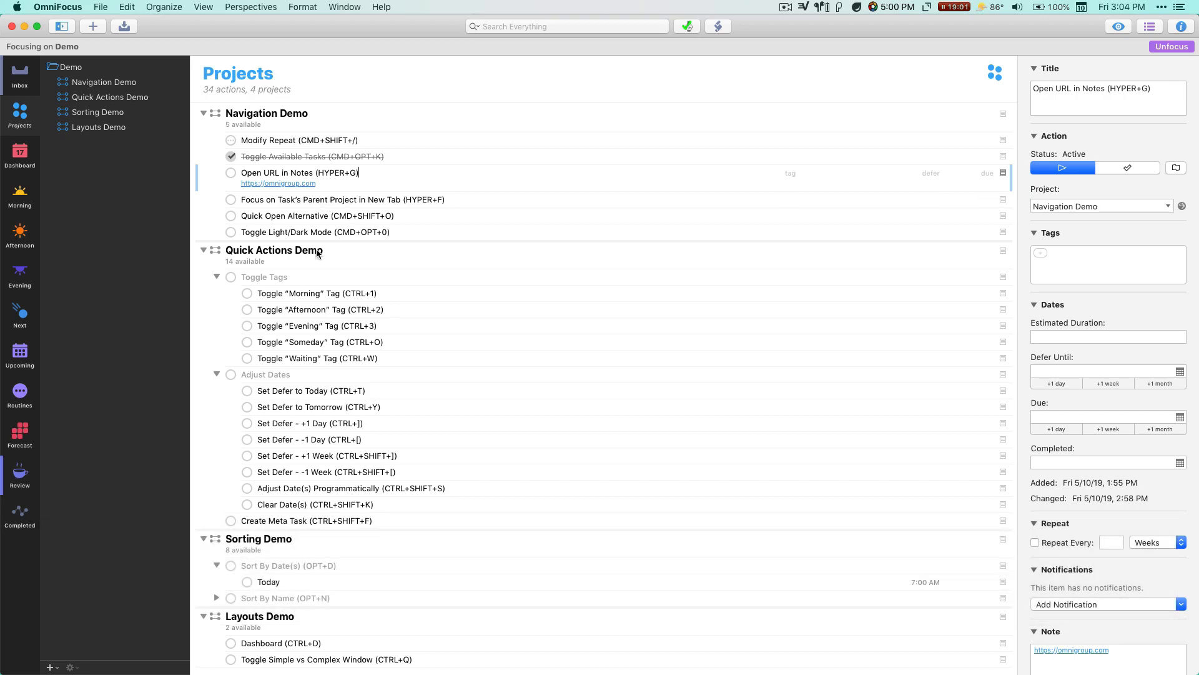
left_click(289, 299)
right_click(314, 294)
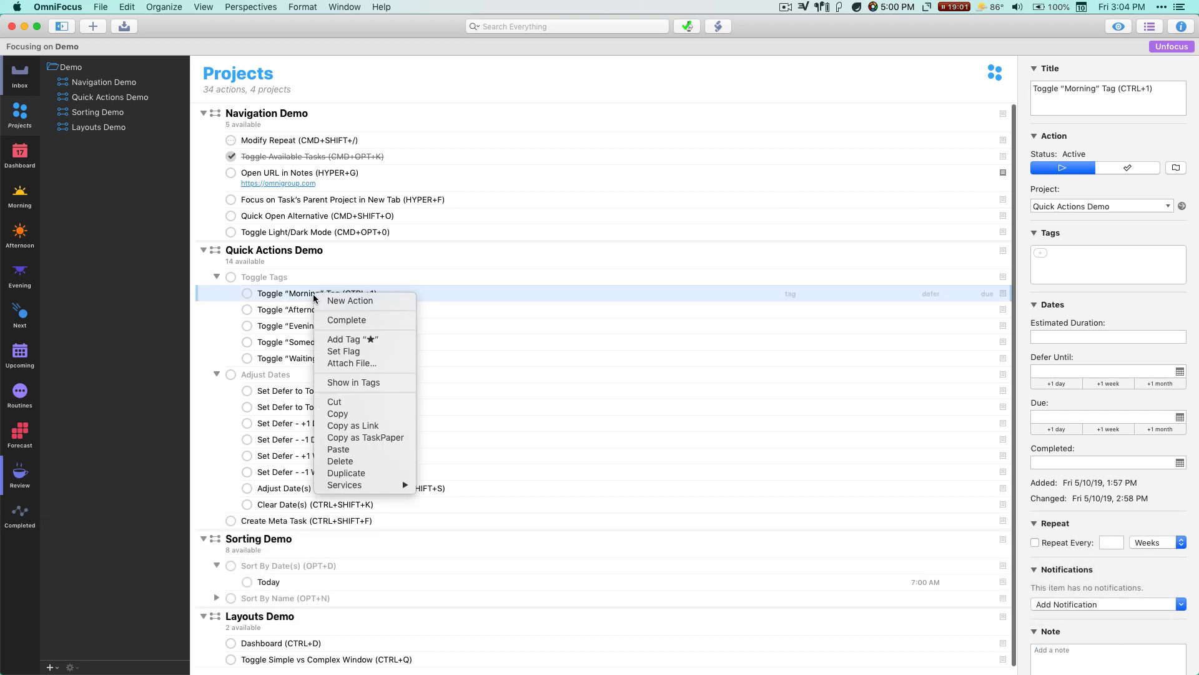
mouse_move(370, 485)
left_click(366, 430)
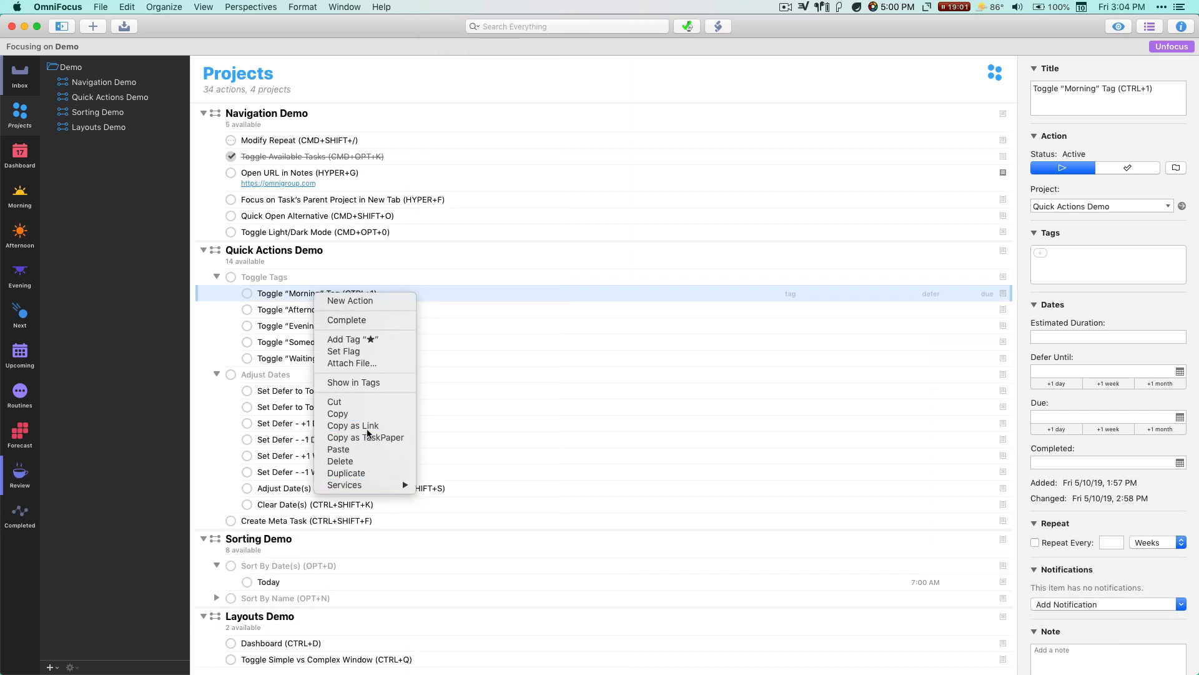
Add the copied omnifocus:///task link to the note of the Focus on Task's Parent Project in New Tab task.
left_click(349, 202)
key("super+apostrophe")
type("omnifocus:///task/kKI_RNJFyMV")
key("super+Return")
Open the task link from the Focus on Task's Parent Project note in a new tab, select Toggle "Morning" Tag, and close the tab.
key("super+Up")
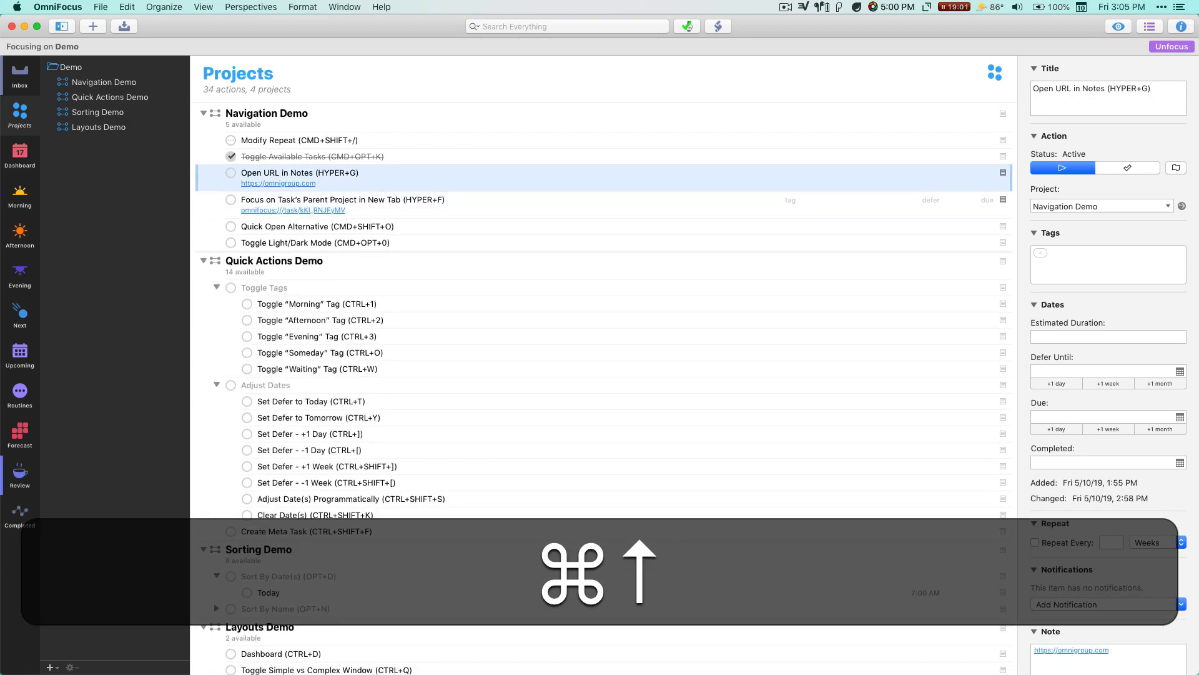
key("ctrl+alt+shift+super+Down")
key("ctrl+alt+shift+super+f")
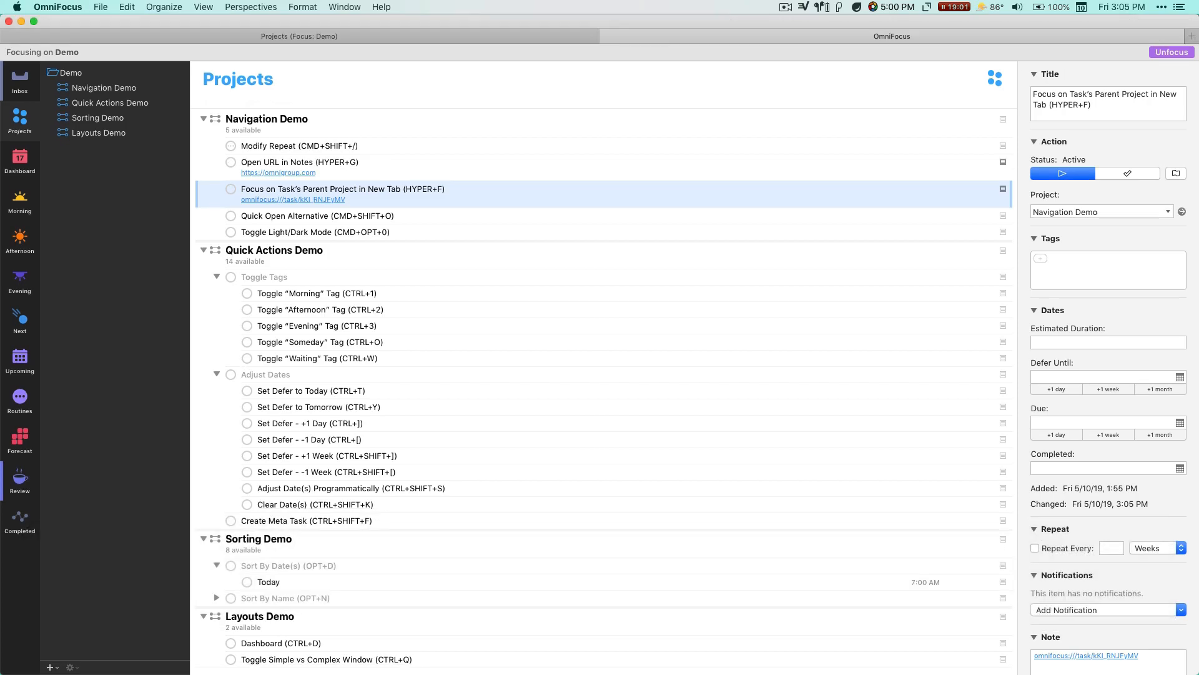
left_click(317, 308)
left_click(319, 296)
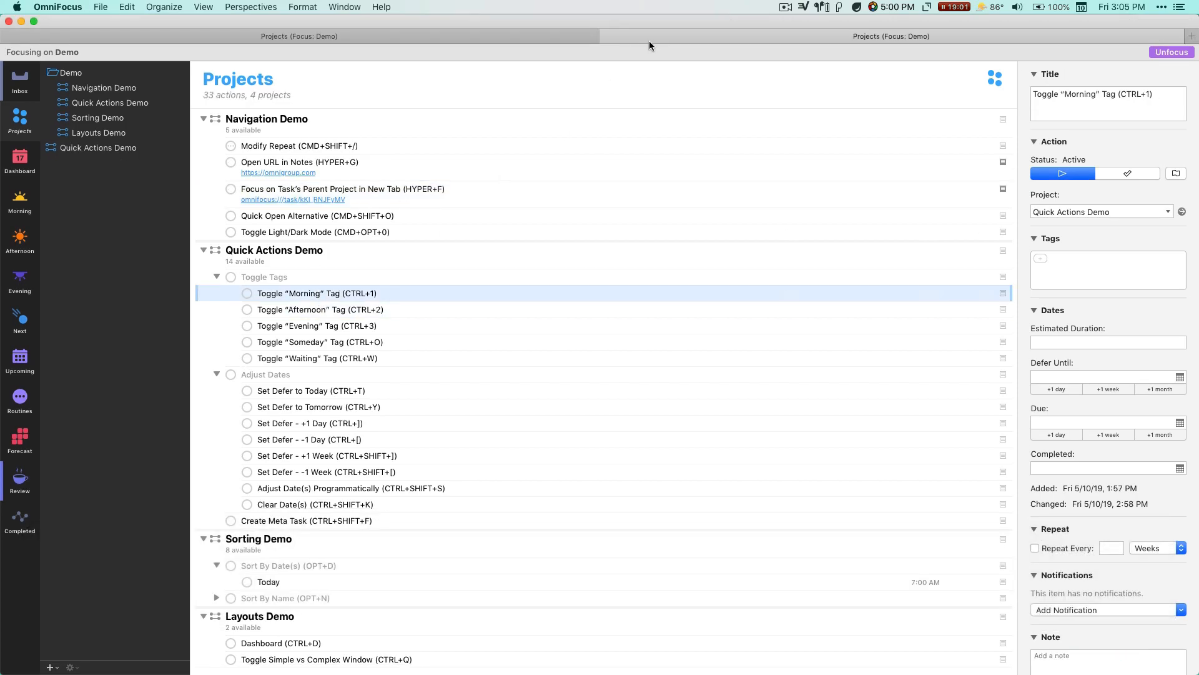
left_click(607, 37)
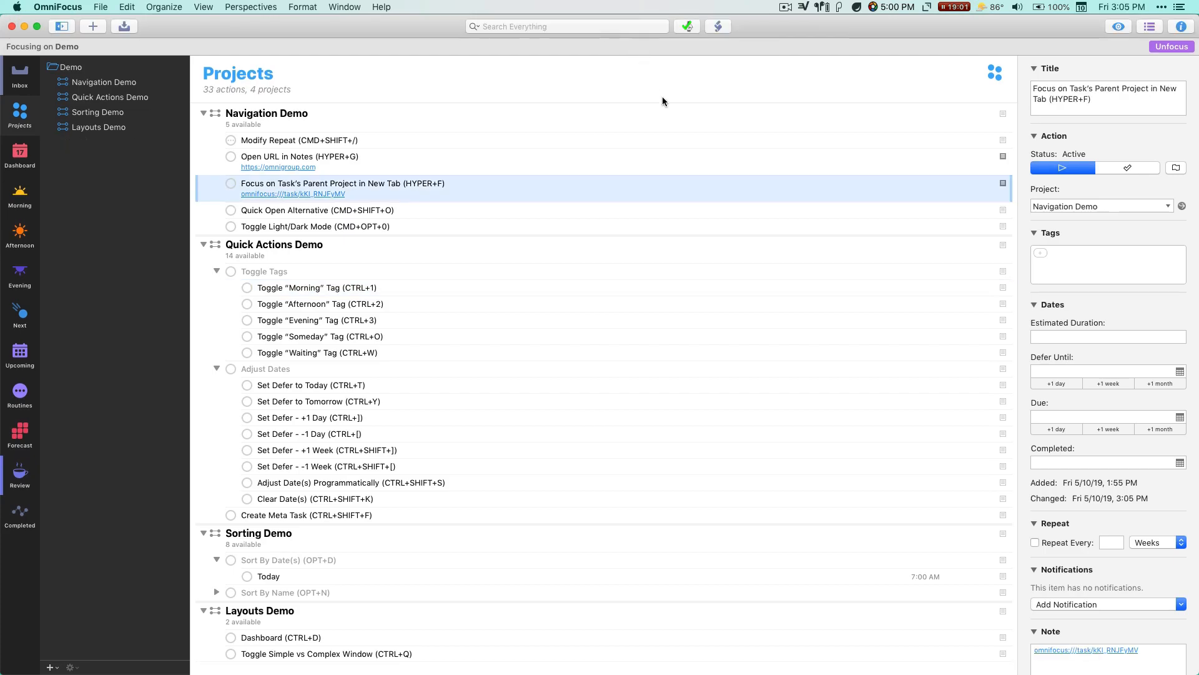
Mark the Open URL in Notes and Focus on Task's Parent Project in New Tab tasks complete.
left_click(366, 182)
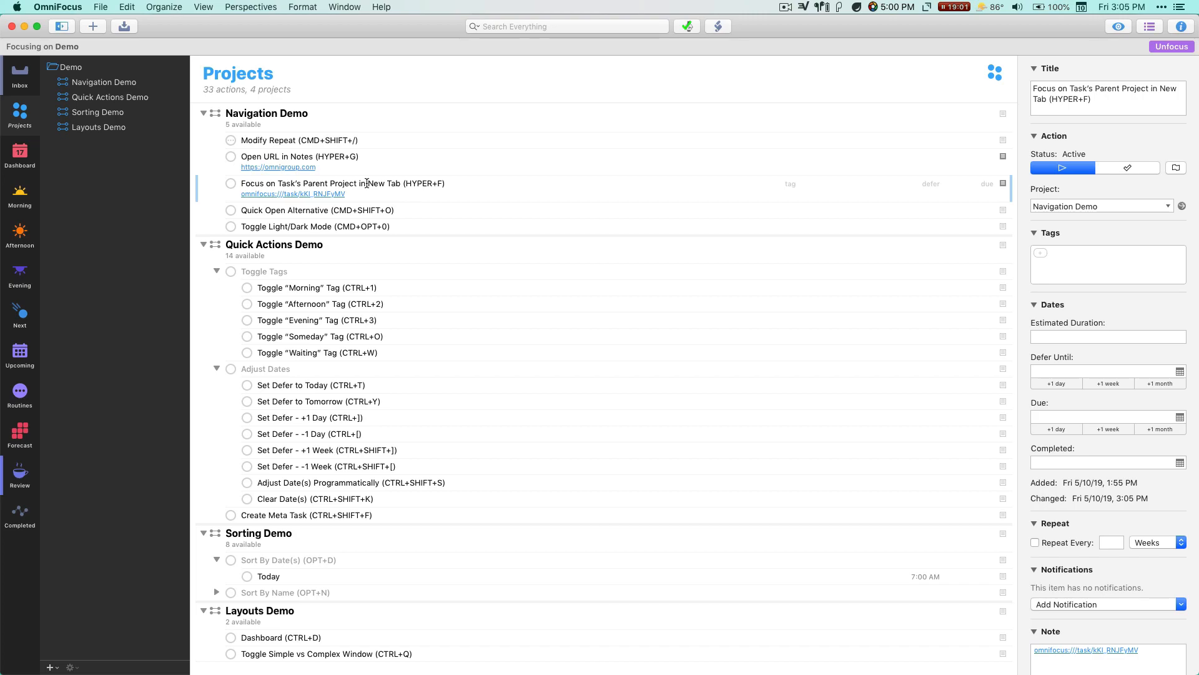
key("super+Return")
key("shift+super+Up")
key("shift+Down")
Select the Quick Open Alternative task, bring up the Quick Open prompt and dismiss it.
key("Down")
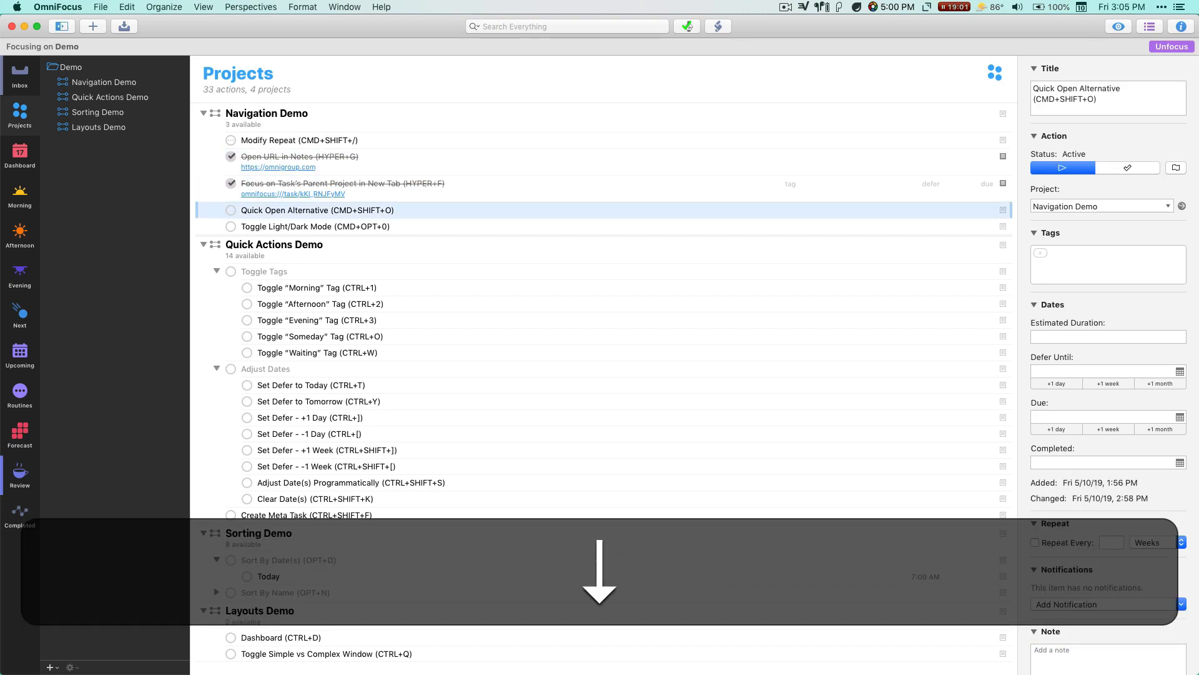
key("Down")
key("Up")
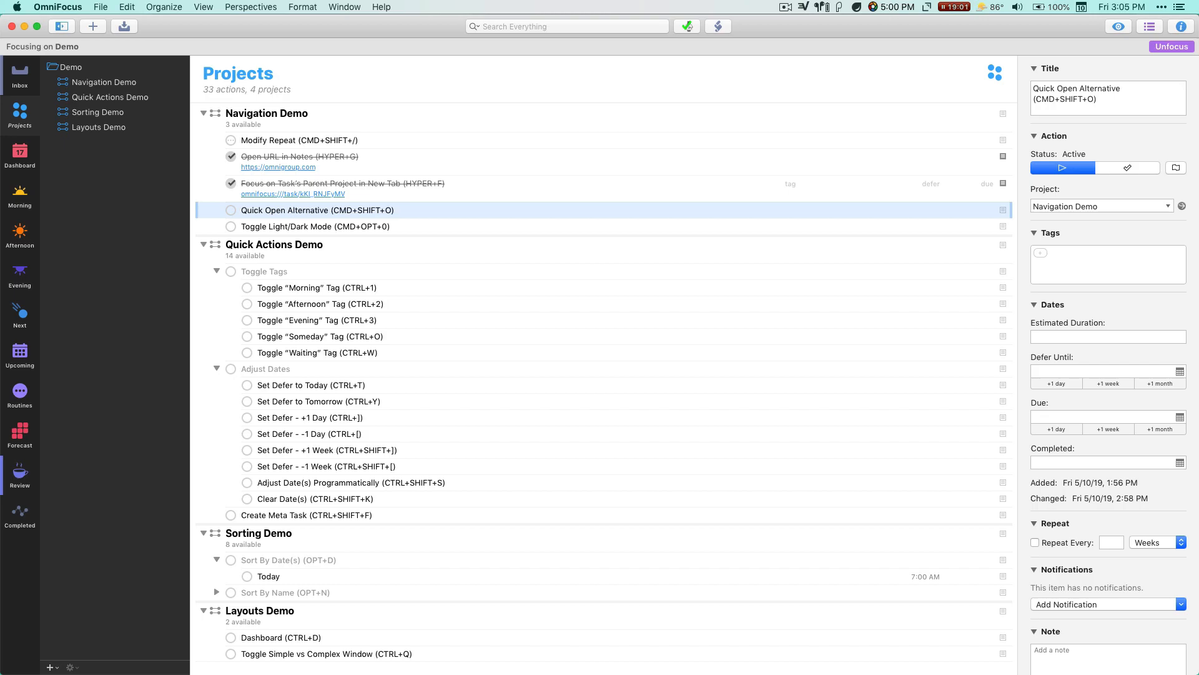
key("super+shift+o")
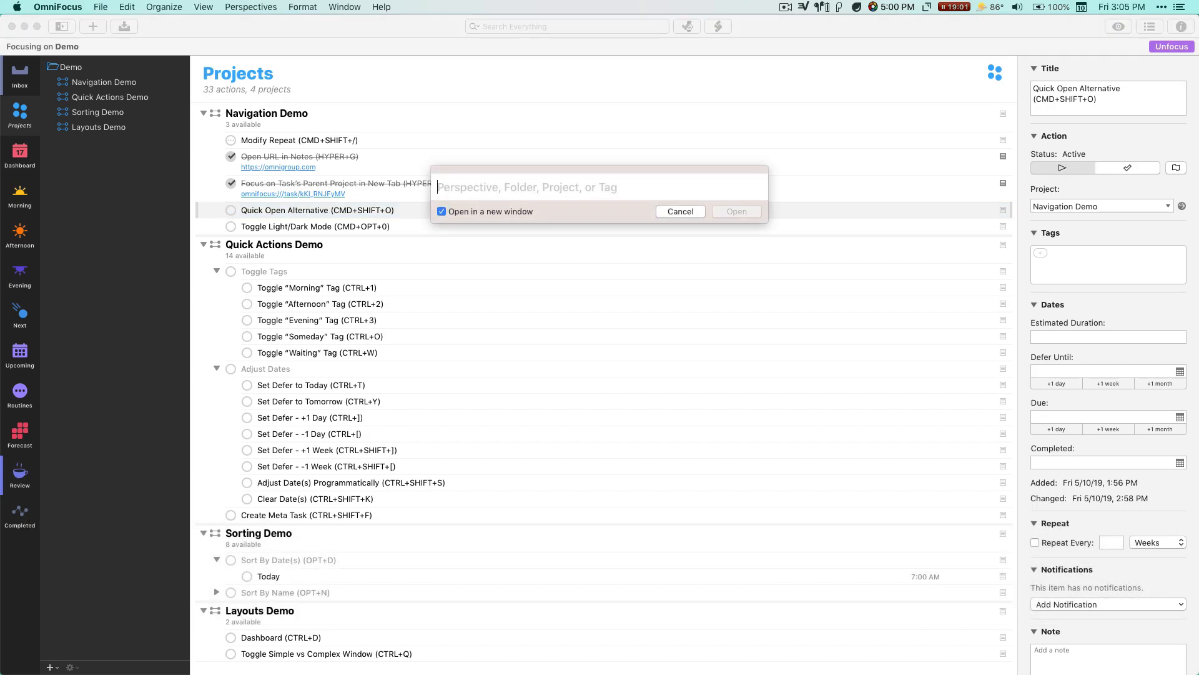
key("Escape")
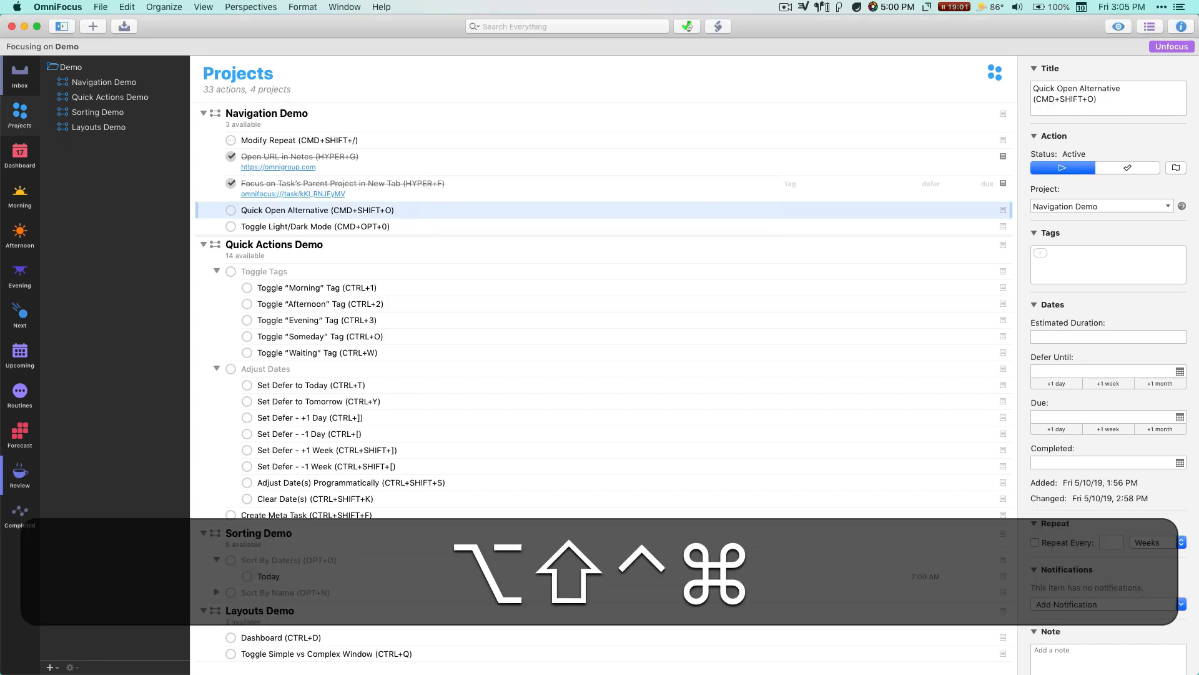
Mark the Quick Open Alternative task complete, and select the Toggle Light/Dark Mode task.
key("Up")
key("space")
key("Down")
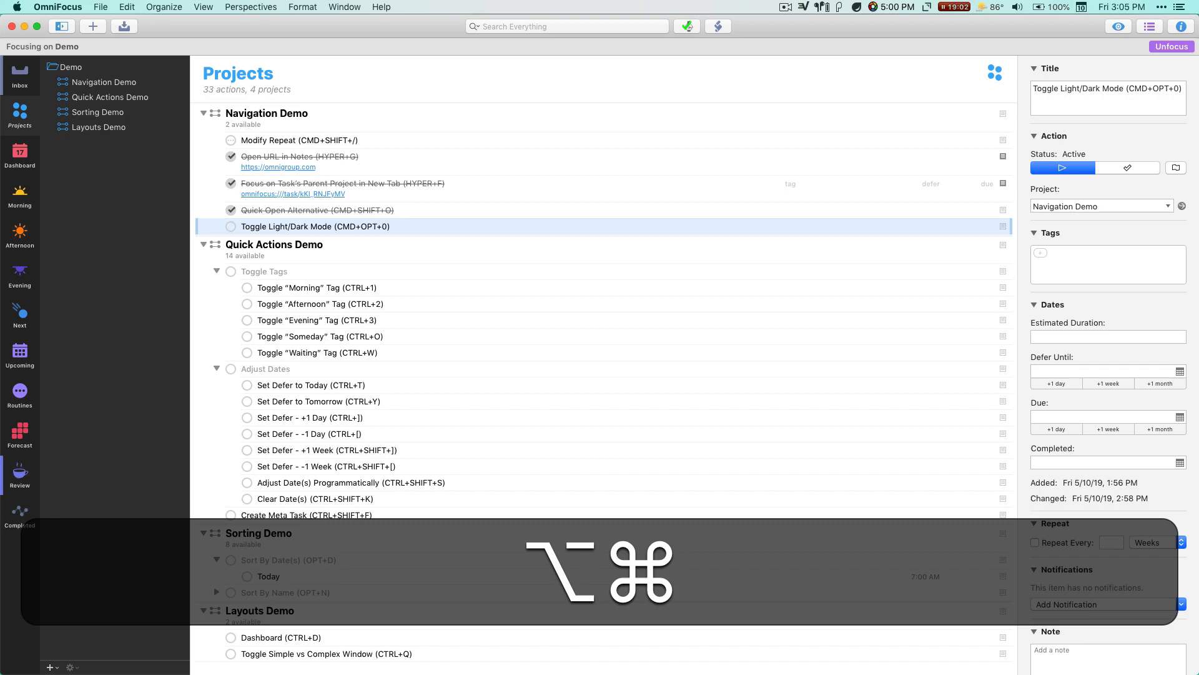
Switch the OmniFocus theme to dark mode and back to light mode.
key("super+alt+0")
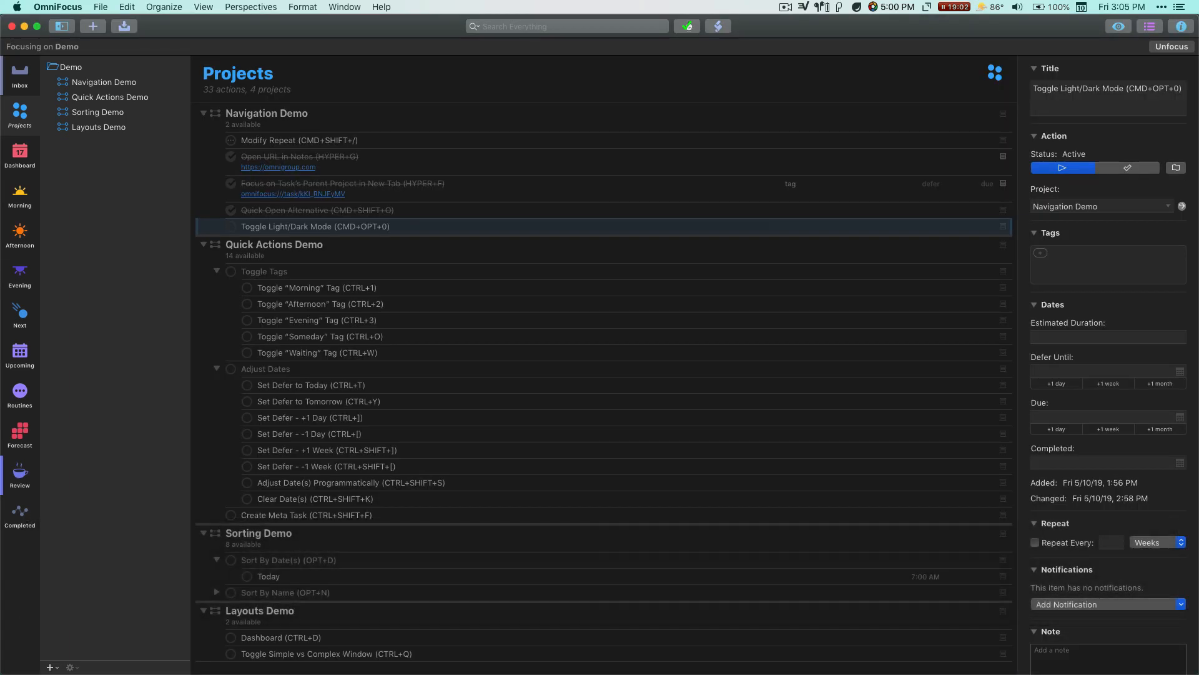
key("super+alt+0")
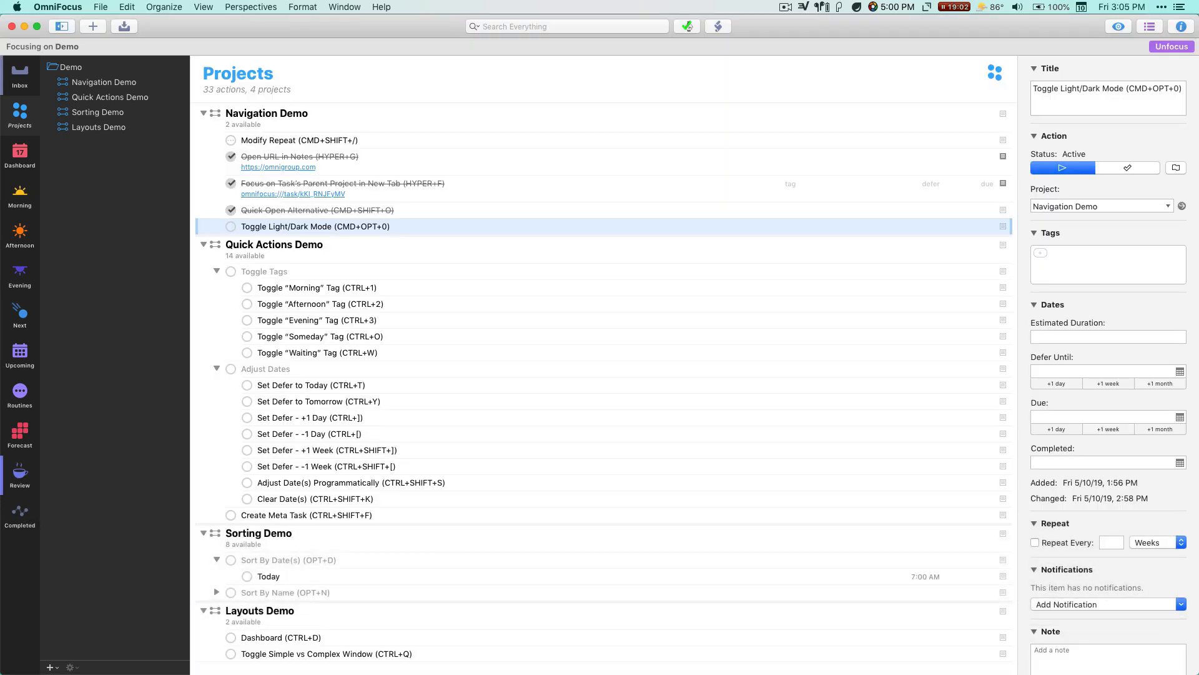
Mark the Toggle Light/Dark Mode task complete, and collapse the Navigation Demo project.
key("super+k")
key("Left")
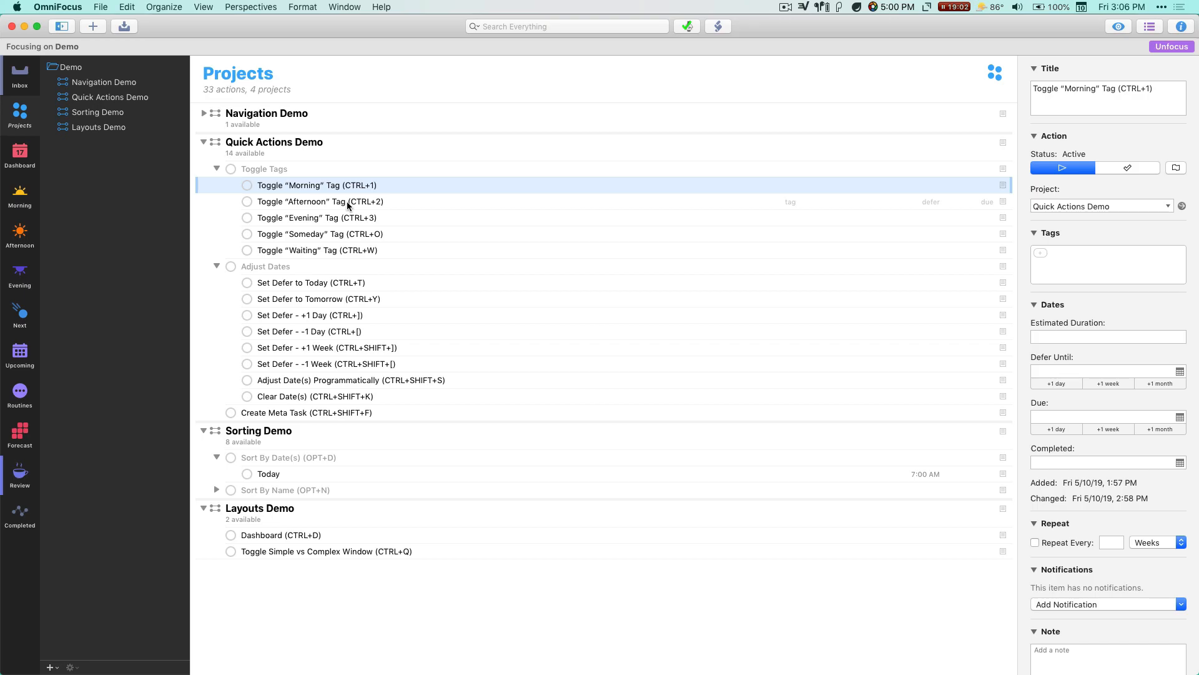
key("Down")
key("Up")
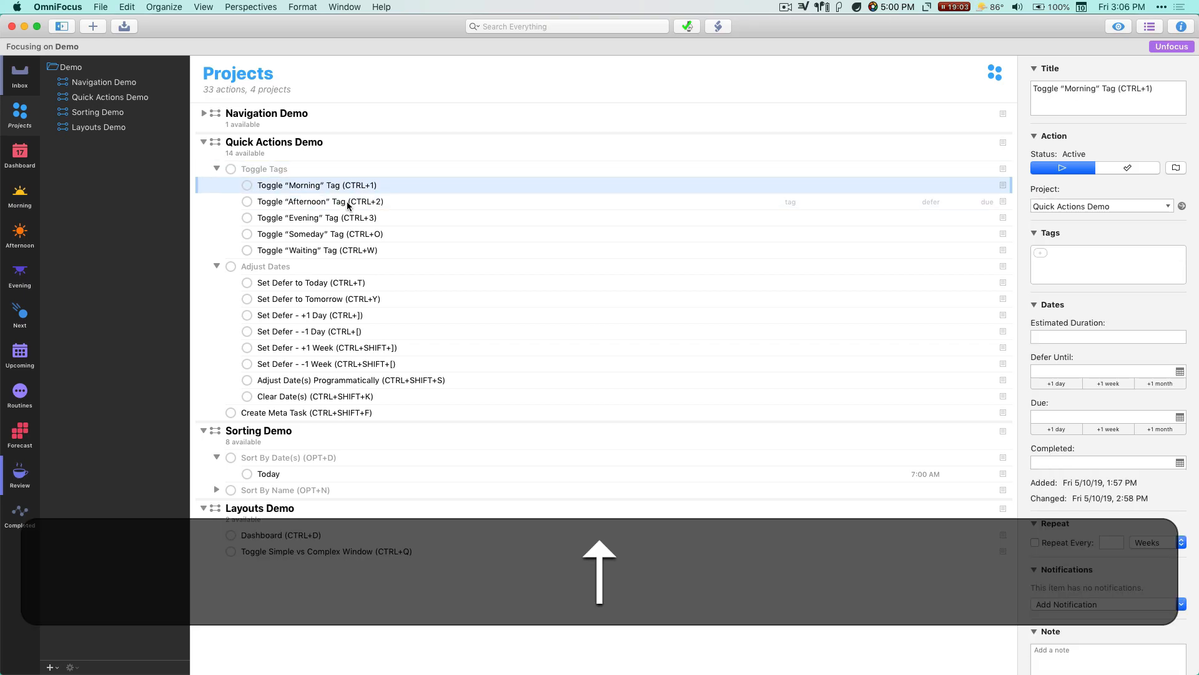
key("Down")
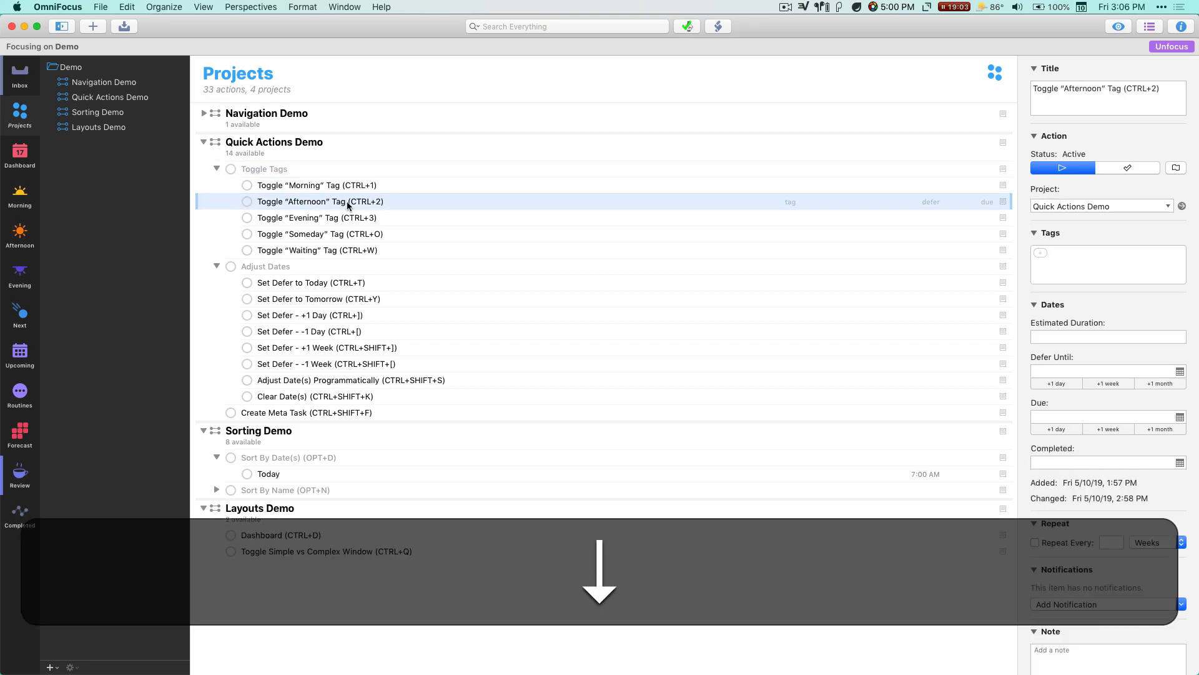
key("Down")
key("Down")
key("Up")
key("Up")
key("Up")
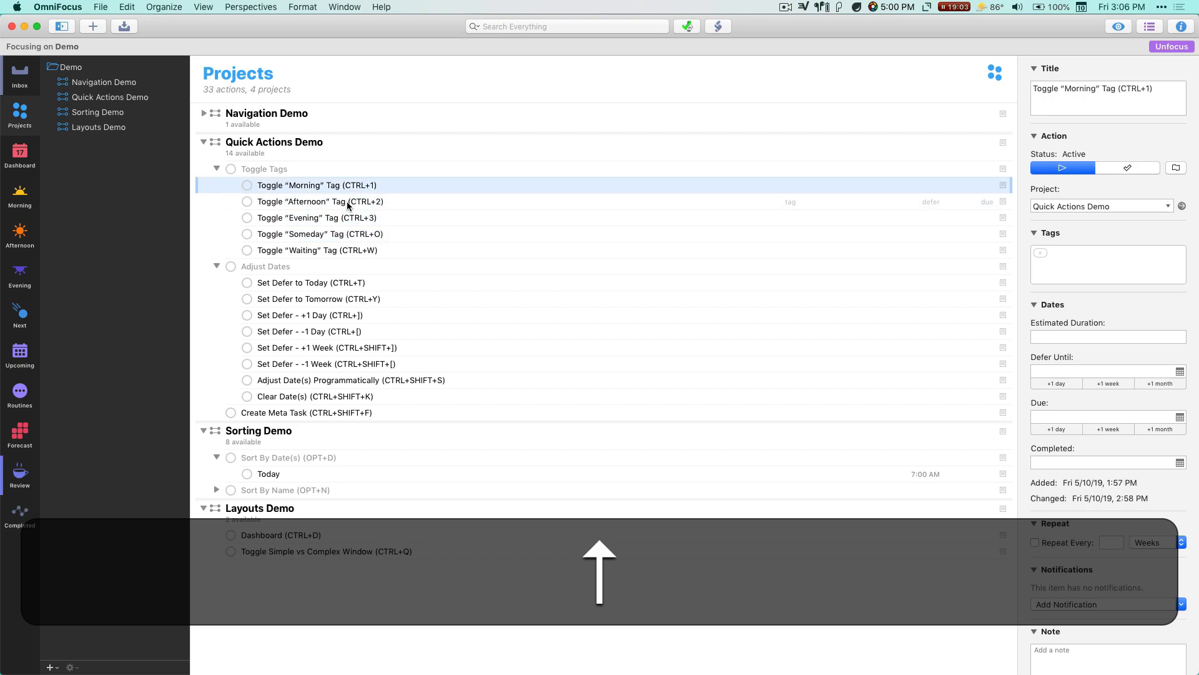
Select the Morning, Afternoon and Evening tag tasks together, and reduce the selection to Toggle "Morning" Tag.
key("shift+Down")
key("shift+Down")
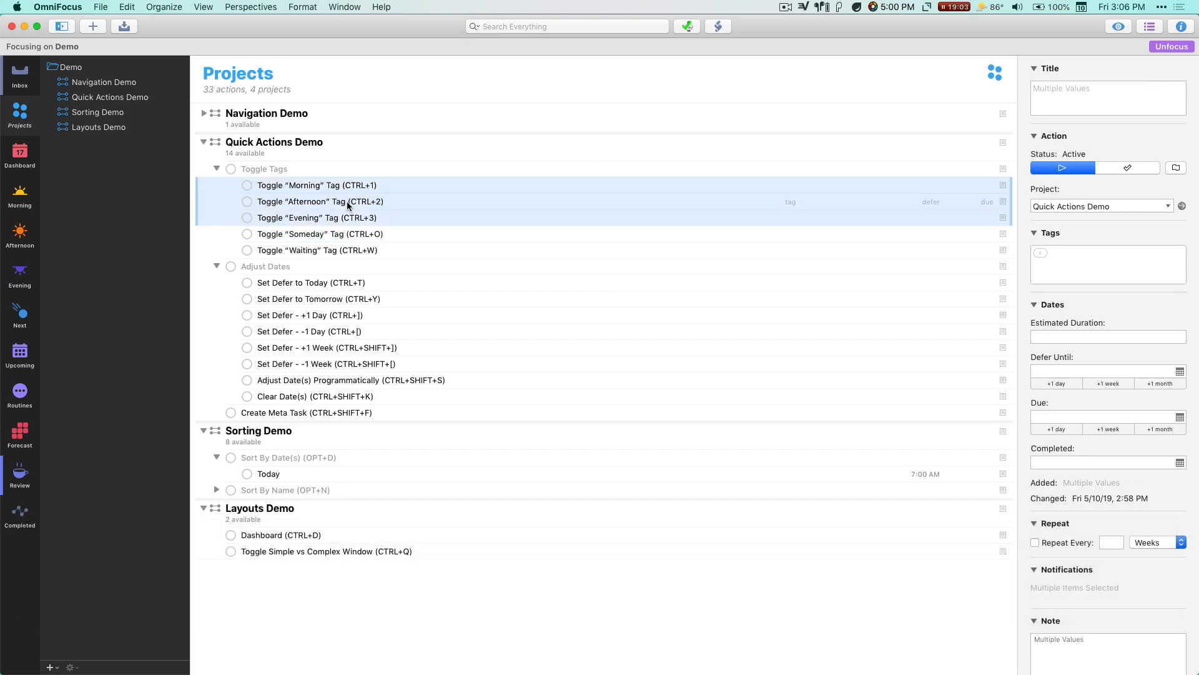
key("Up")
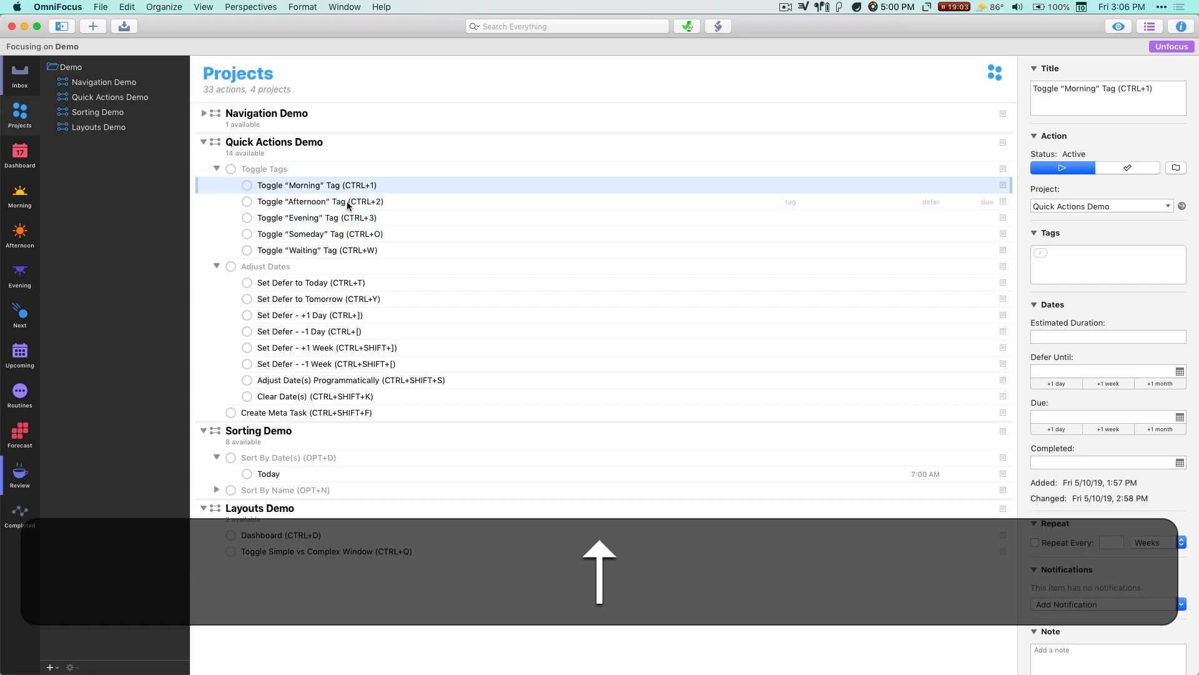
Run the toggle macros to add the Morning, Afternoon and Evening tags to their matching demo tasks.
key("ctrl")
key("ctrl+1")
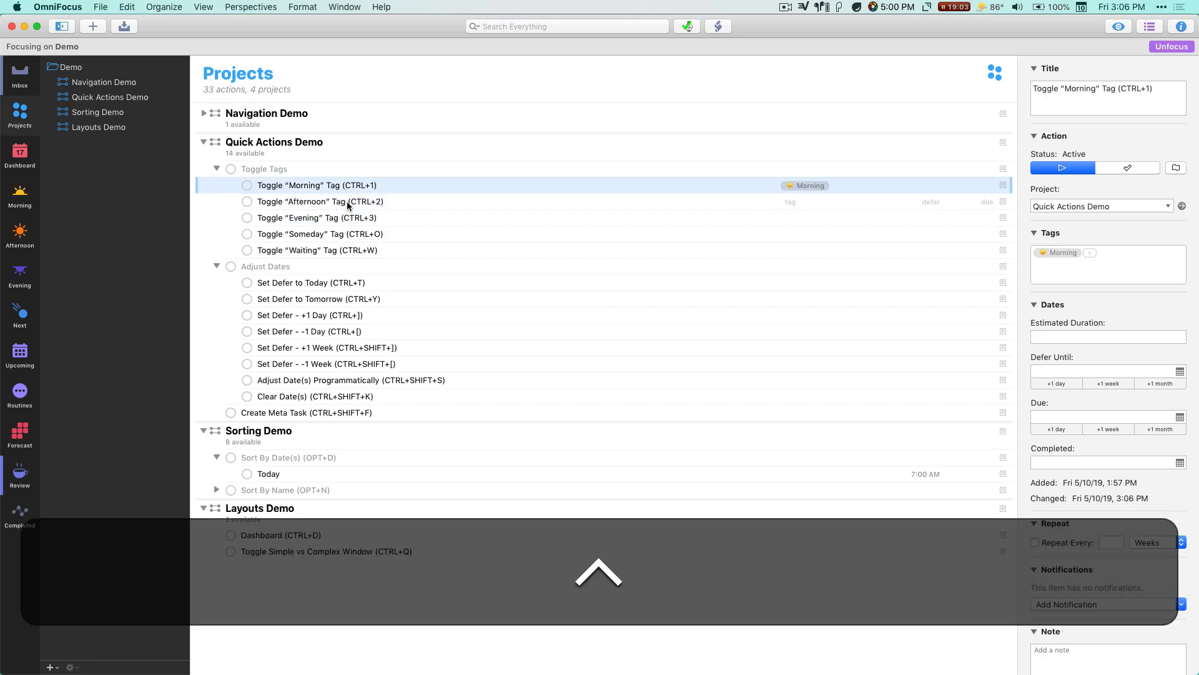
key("ctrl+1")
key("ctrl+1")
key("Down")
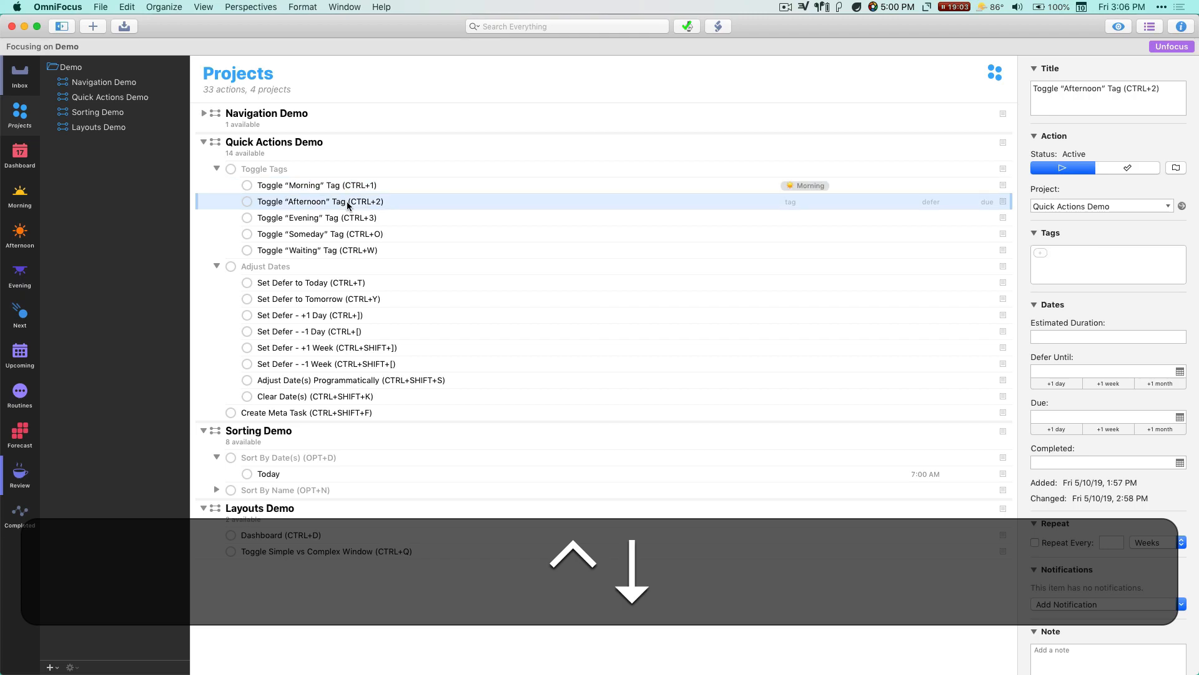
key("ctrl+2")
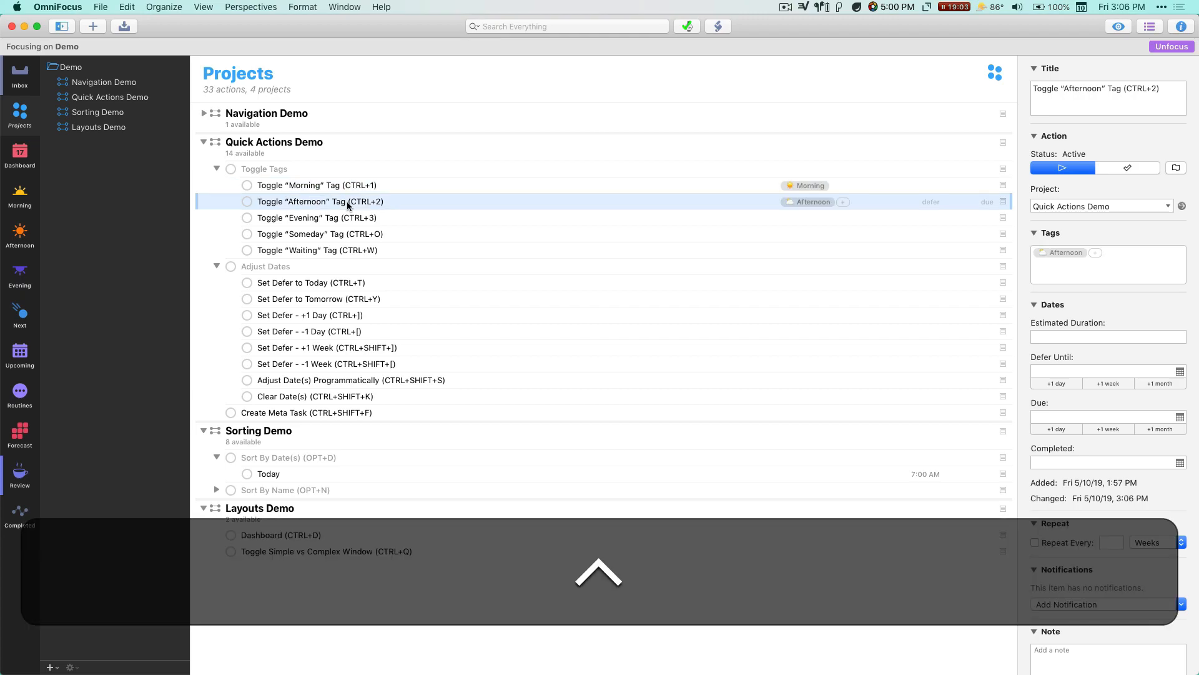
key("Down")
key("ctrl+3")
Toggle the Evening, Afternoon and Morning tags back off their matching demo tasks.
key("ctrl+3")
key("Up")
key("ctrl+2")
key("Up")
key("ctrl+1")
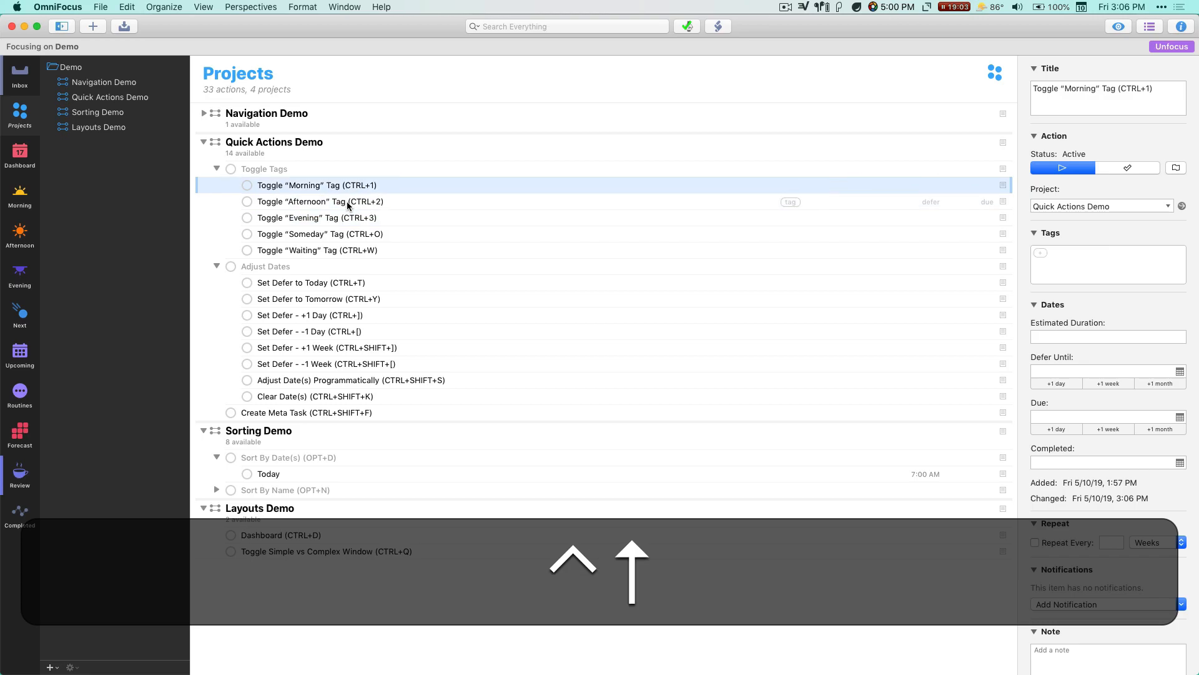
key("Down")
key("Down")
key("Up")
key("Up")
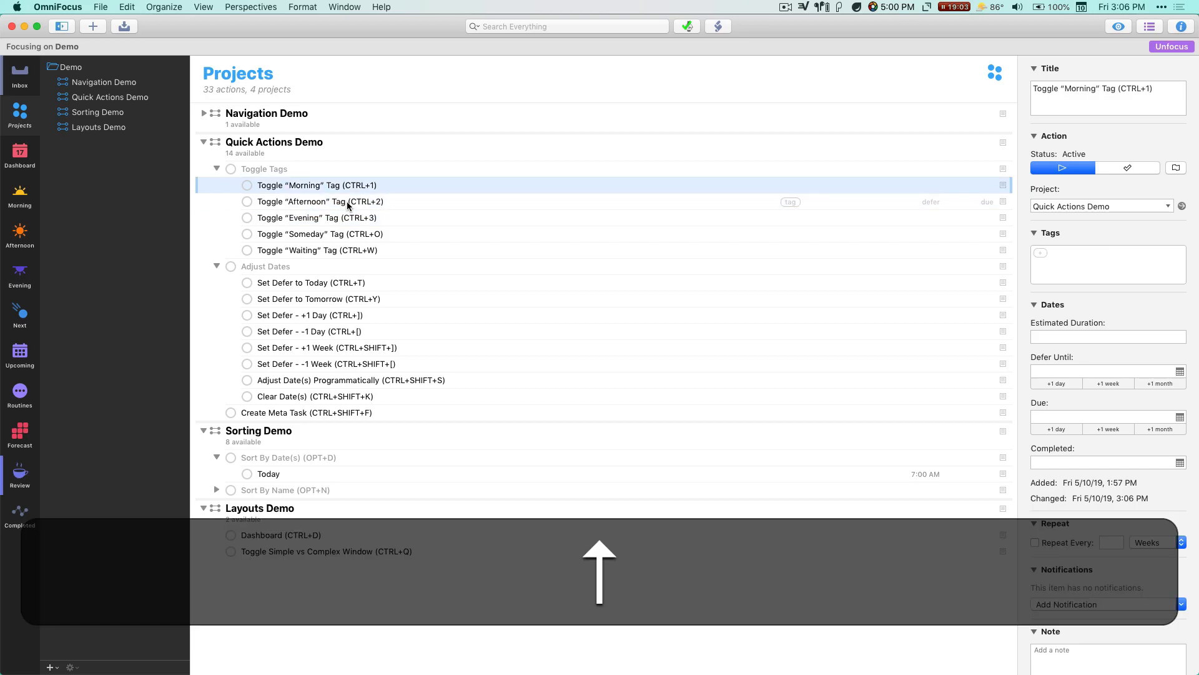
key("Down")
key("Down")
key("Up")
key("Up")
key("Down")
key("Down")
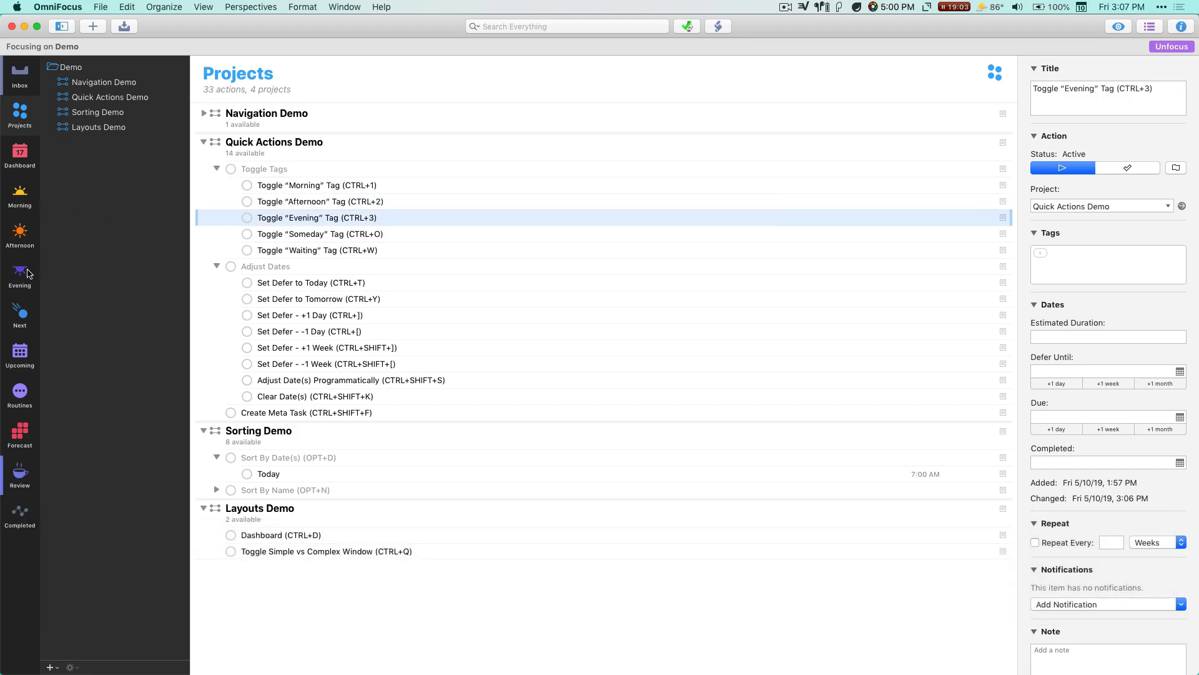
Check the Morning perspective for items, and return to the Projects perspective.
left_click(22, 199)
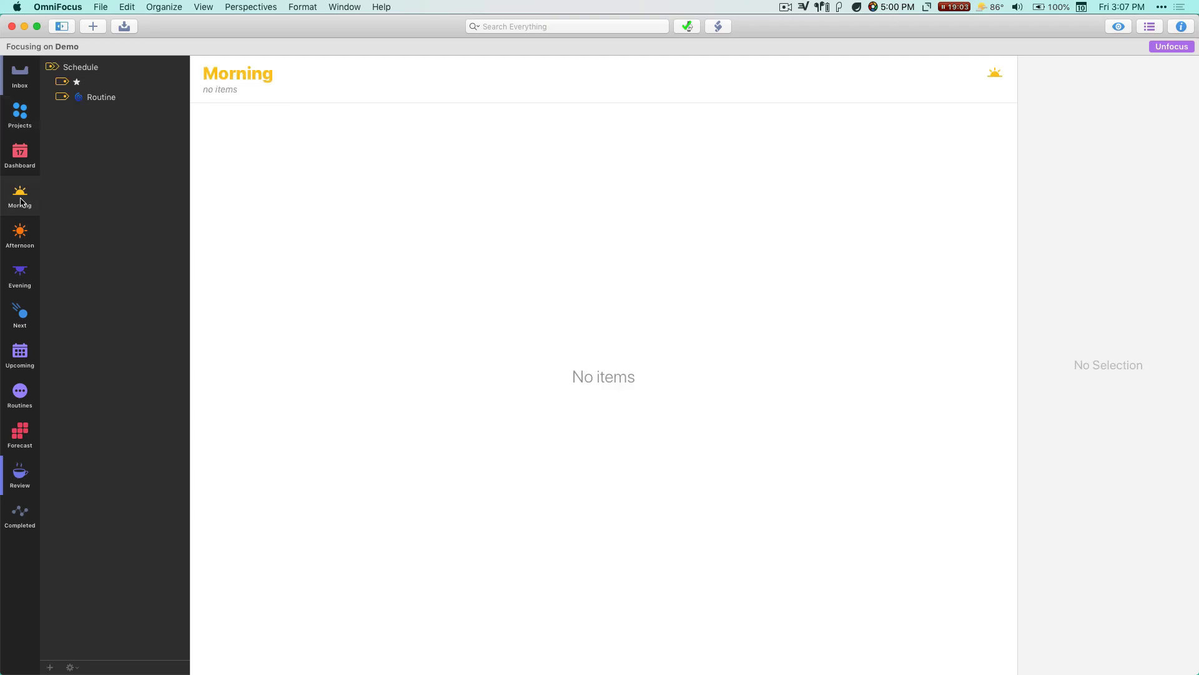
left_click(21, 114)
Tag the Toggle "Morning", "Afternoon" and "Evening" tasks with Morning, Afternoon and Evening respectively.
left_click(324, 186)
key("ctrl")
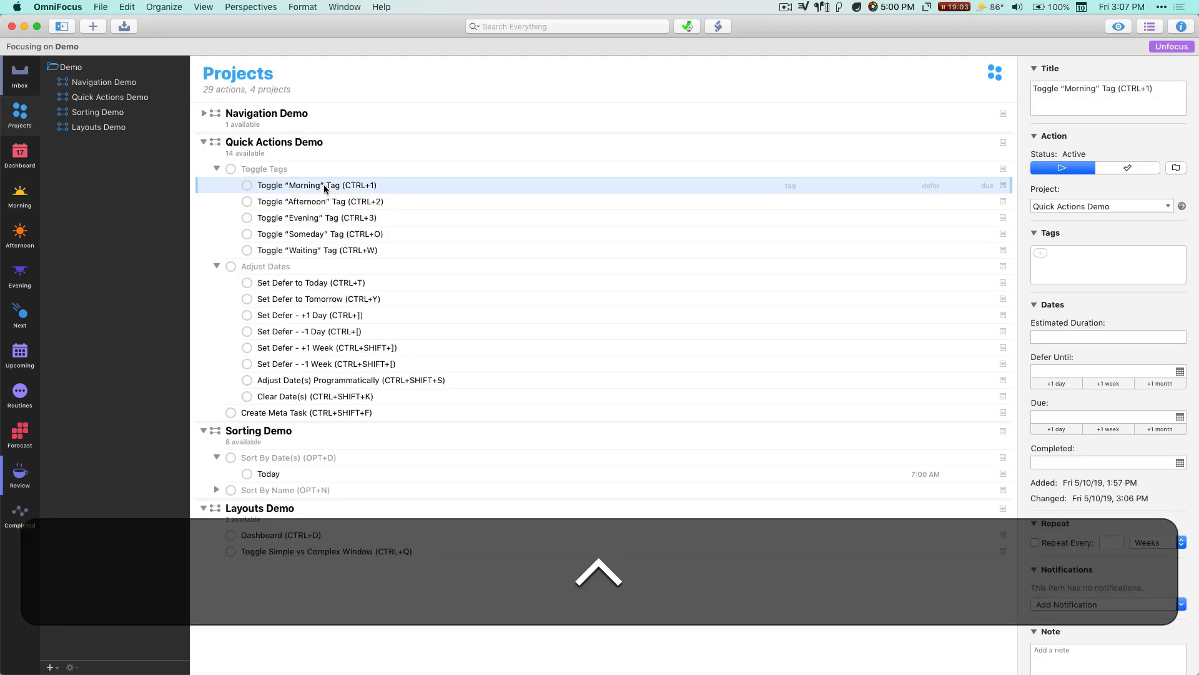
key("ctrl+1")
left_click(324, 202)
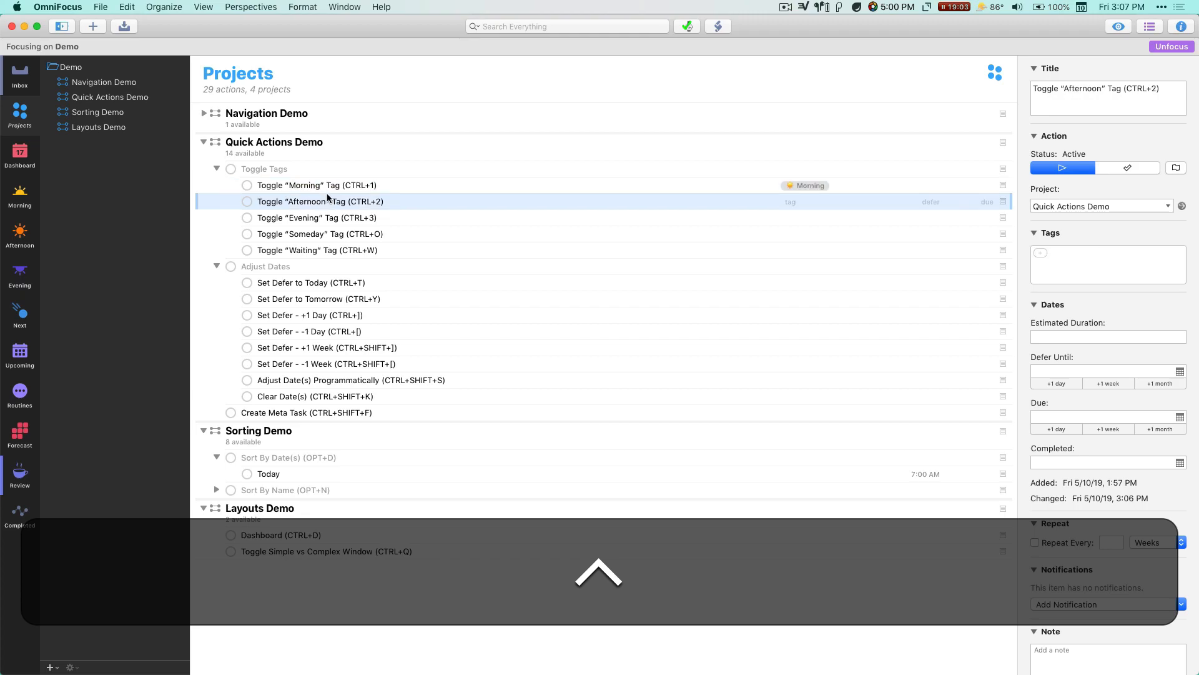
key("ctrl+2")
left_click(326, 218)
key("ctrl+3")
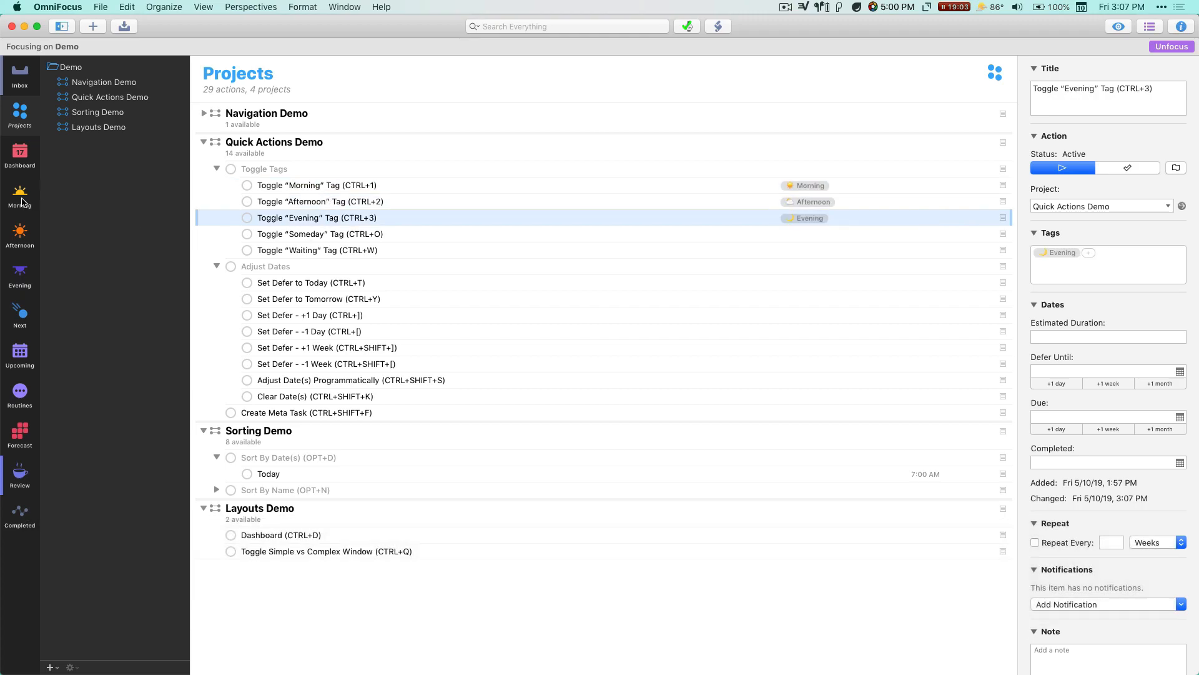
Look through the Morning, Afternoon, Evening and Dashboard perspectives for the newly tagged tasks.
left_click(21, 200)
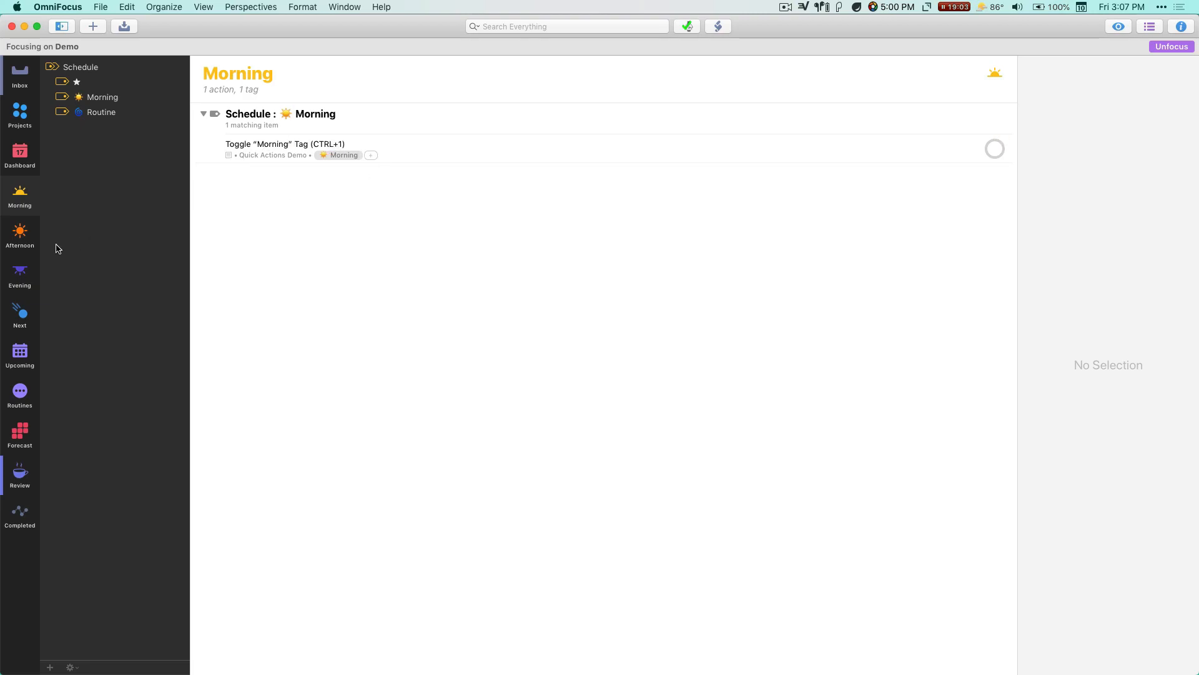
left_click(20, 236)
left_click(442, 154)
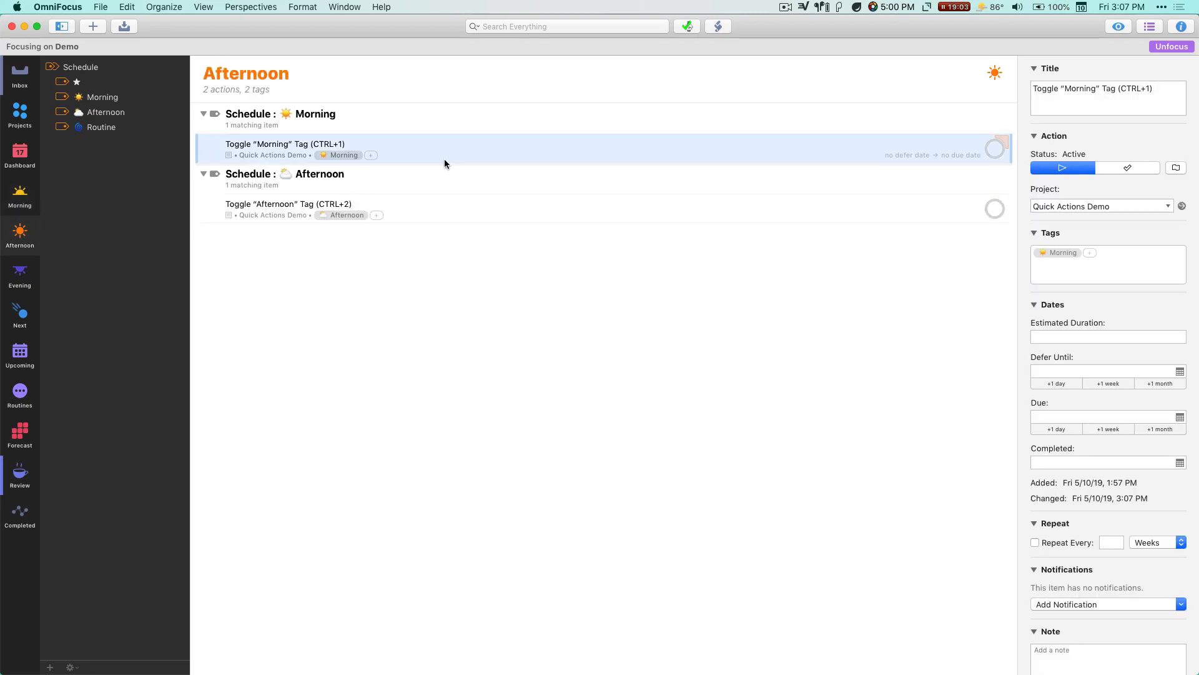
left_click(415, 206)
left_click(20, 275)
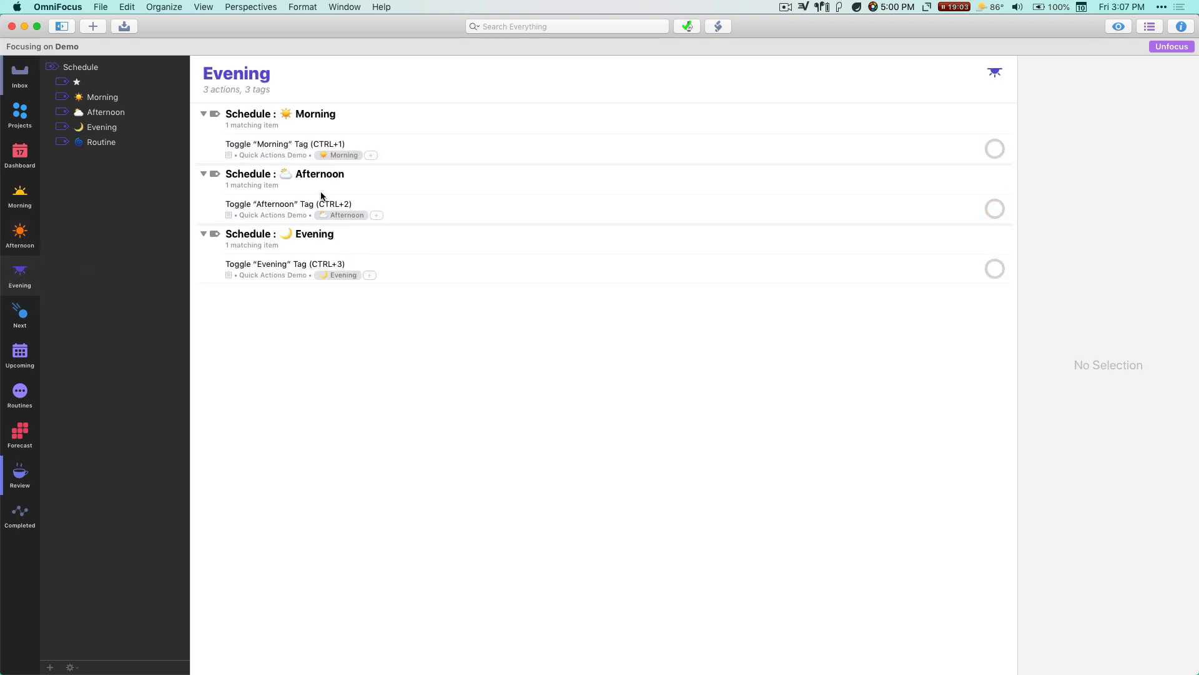
left_click(19, 155)
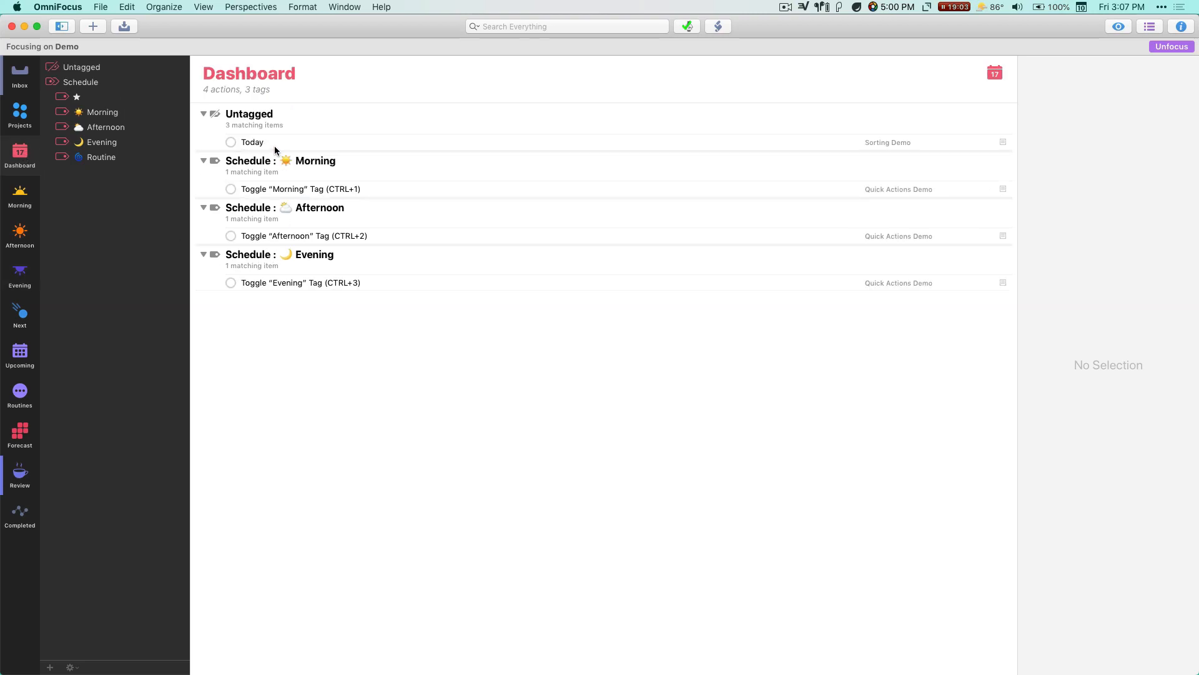
Mark the Morning, Afternoon and Evening tag tasks complete in the Projects perspective.
left_click(20, 113)
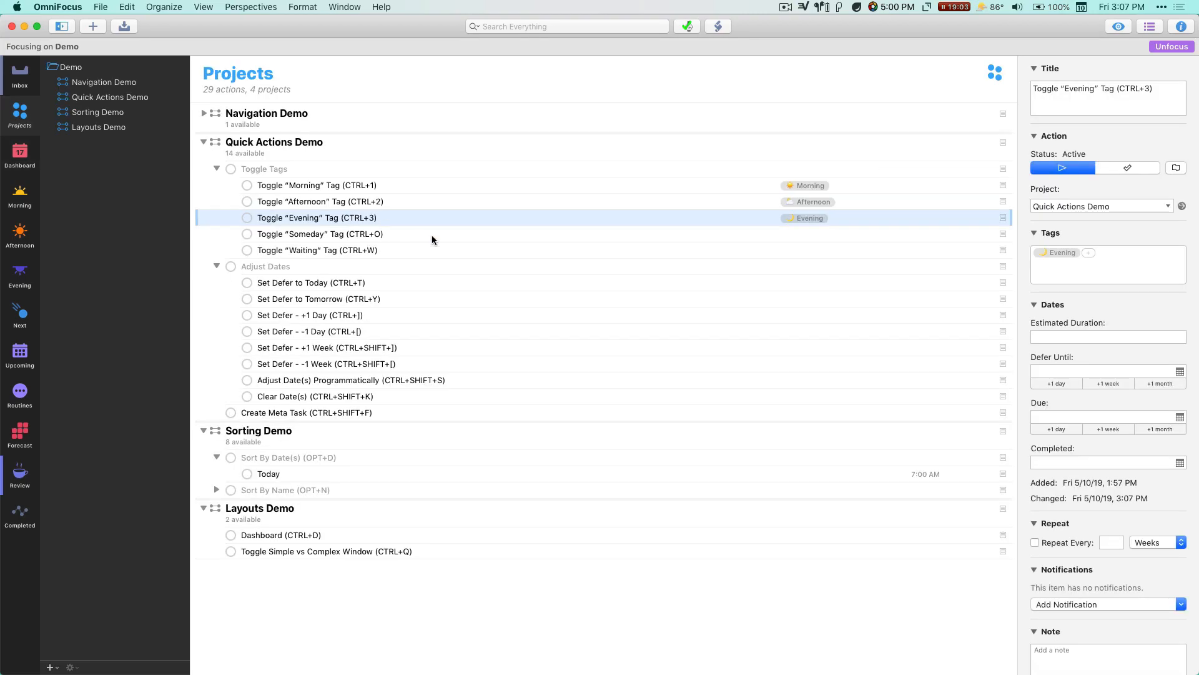
left_click(389, 182, "shift")
Toggle the Someday tag on and off the "Someday" task, and the Waiting On tag on and off the "Waiting" task.
left_click(381, 235)
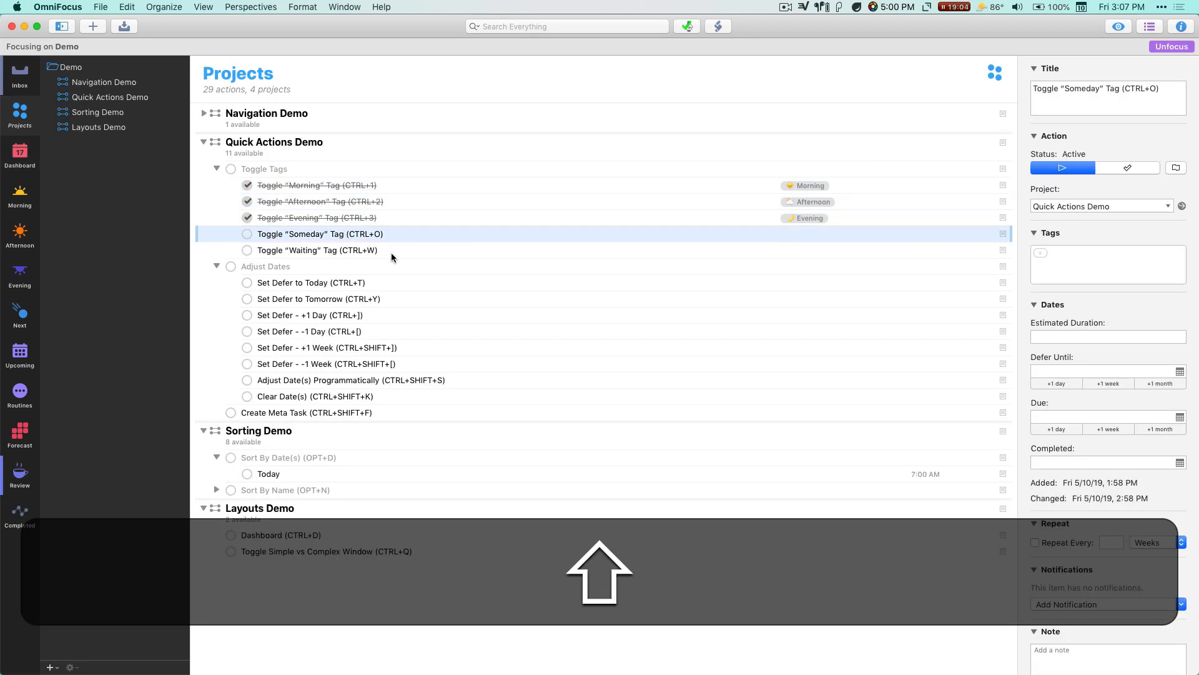
key("ctrl")
key("ctrl+o")
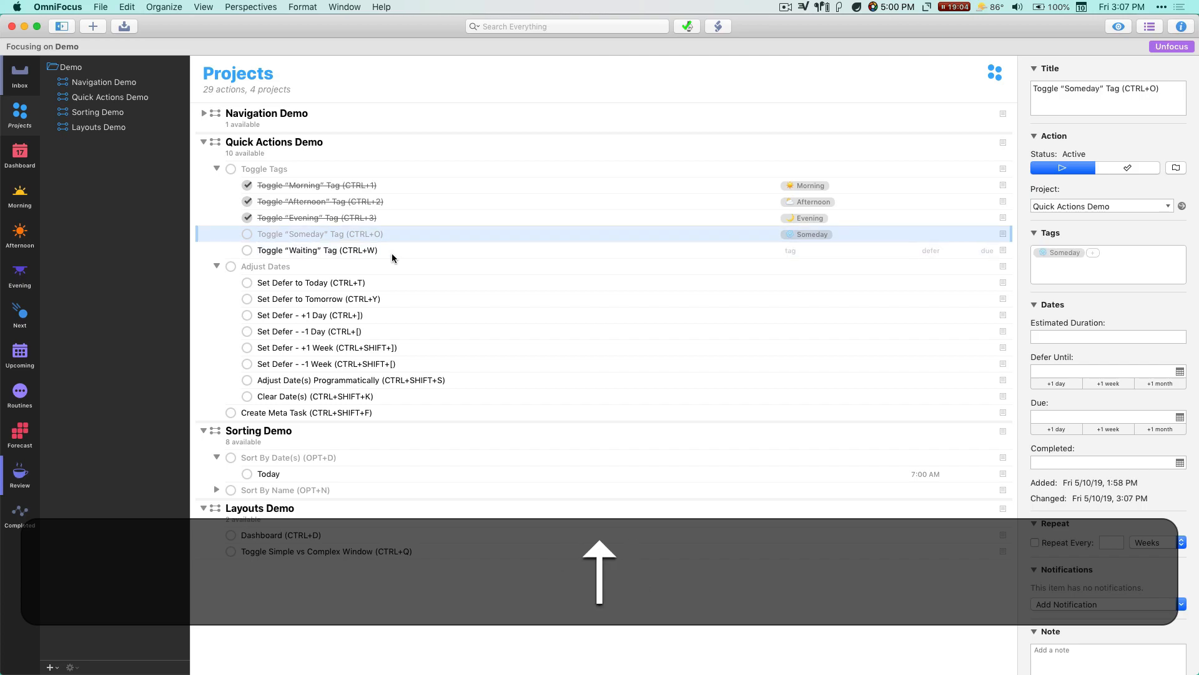
key("ctrl+o")
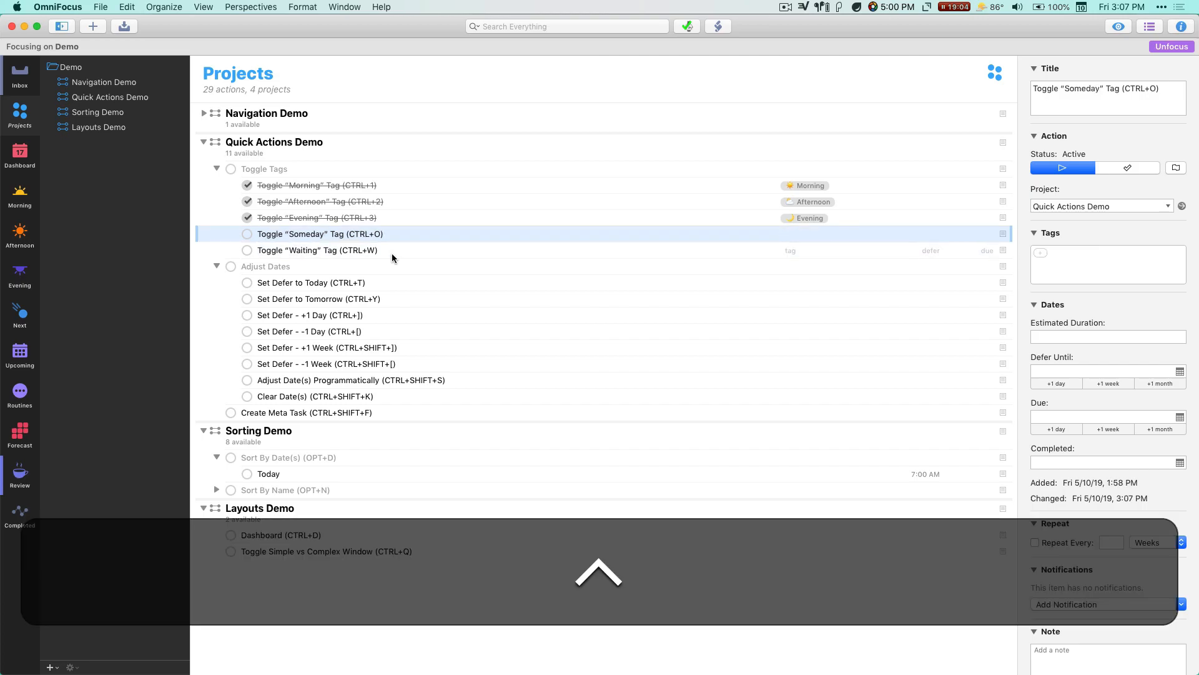
key("Down")
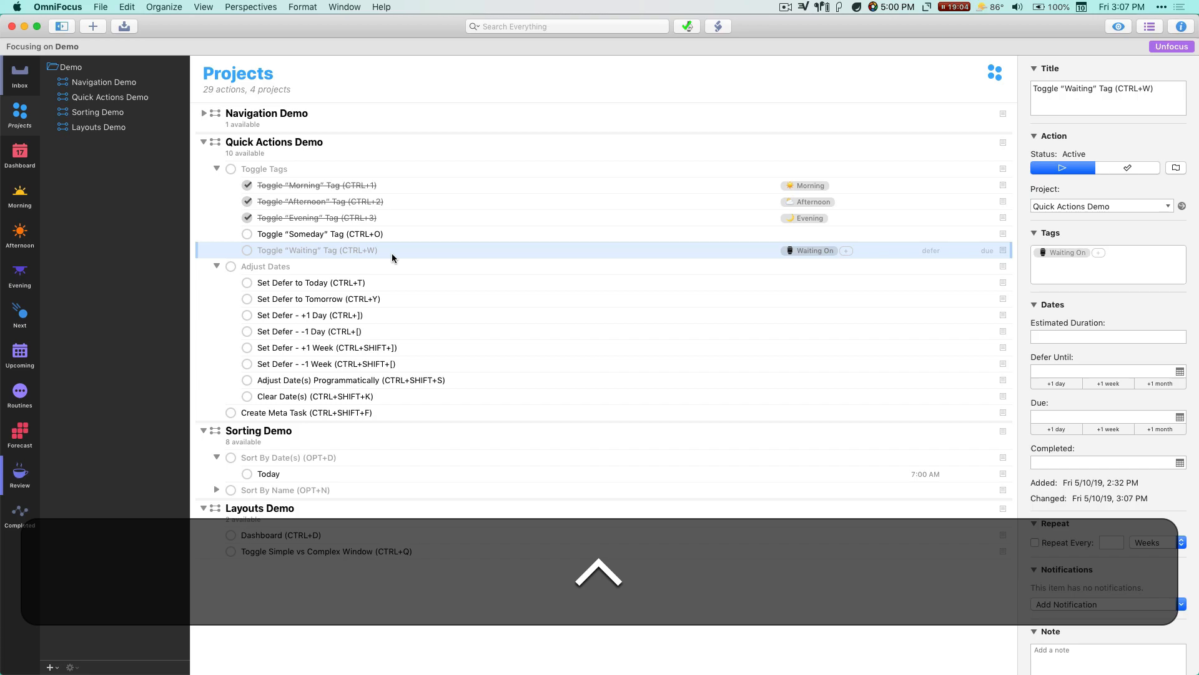
key("ctrl")
key("ctrl+w")
Mark the Toggle "Someday" Tag and Toggle "Waiting" Tag tasks complete together.
key("shift+Up")
key("space")
key("shift+Down")
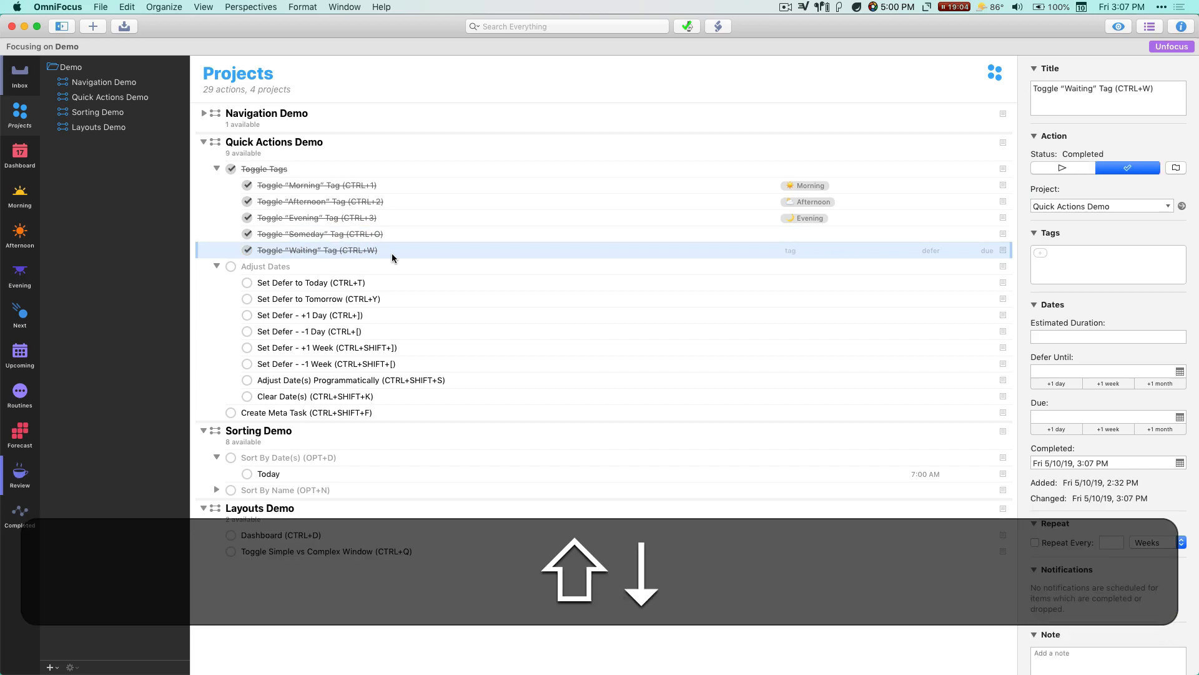
Defer the Set Defer to Today task to today and the Set Defer to Tomorrow task to tomorrow with their macros.
key("Down")
key("Down")
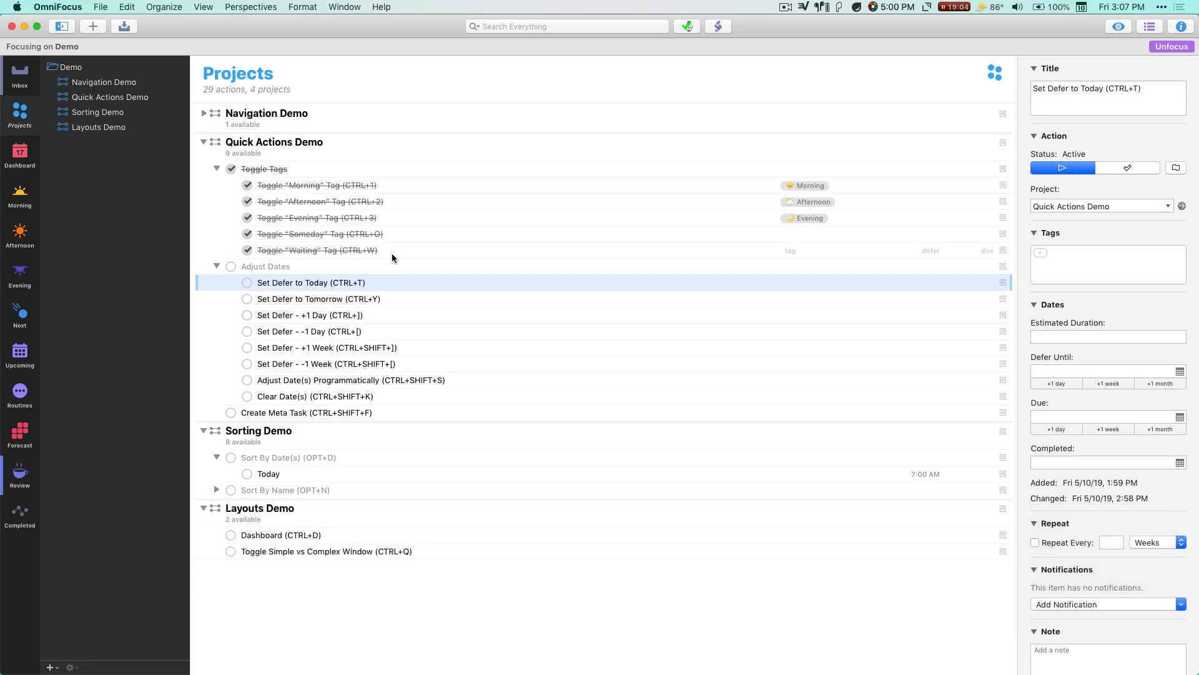
key("ctrl+t")
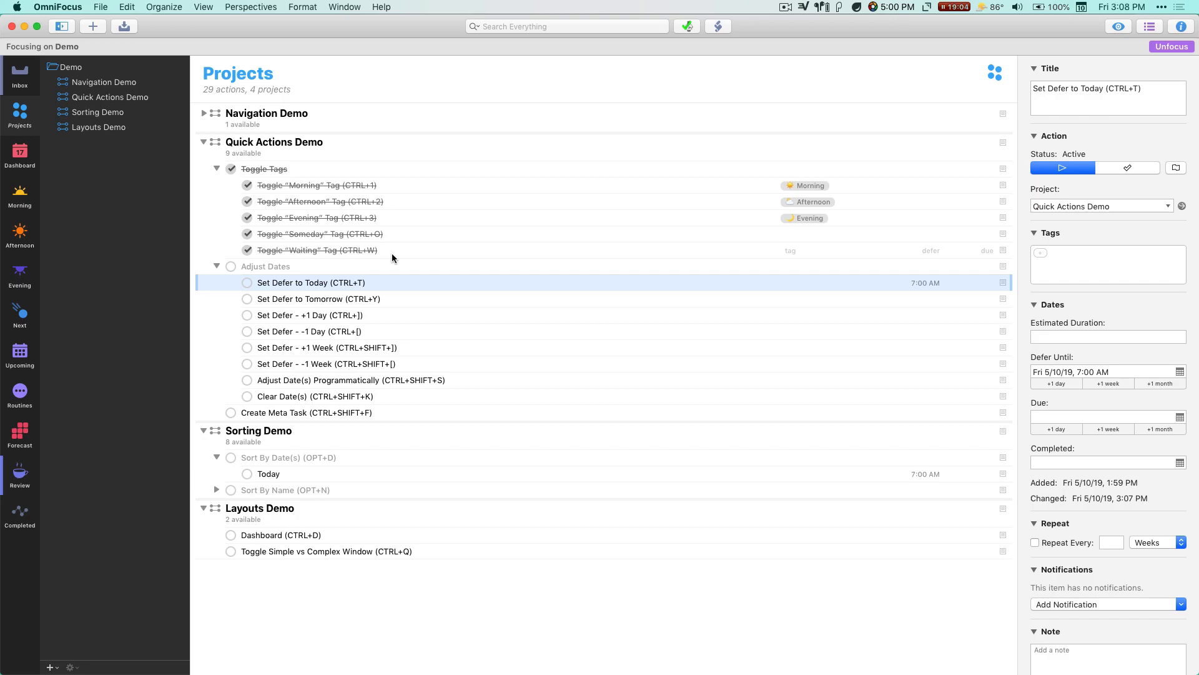
key("Down")
key("Up")
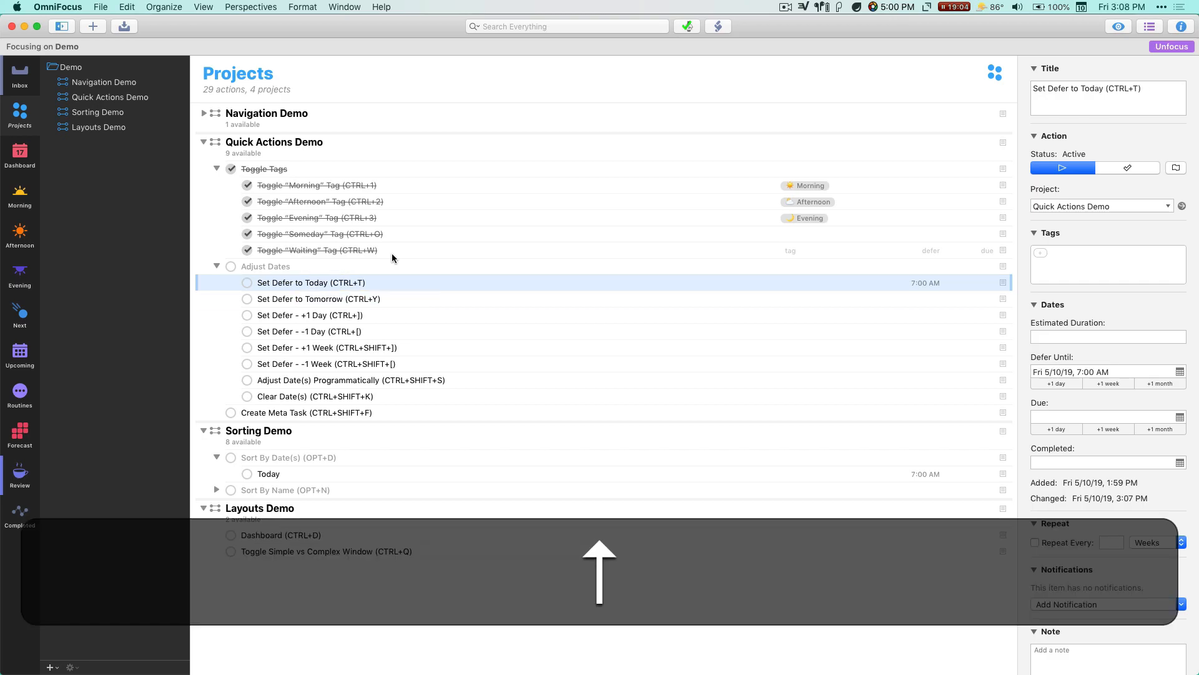
key("Down")
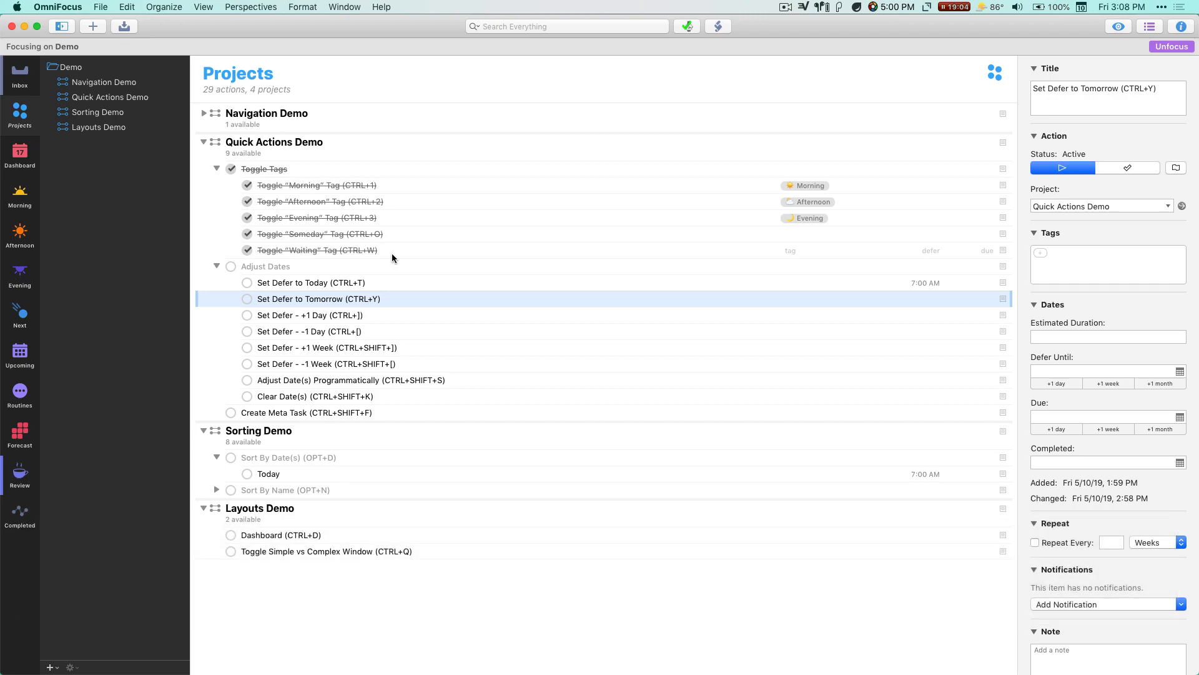
key("ctrl+y")
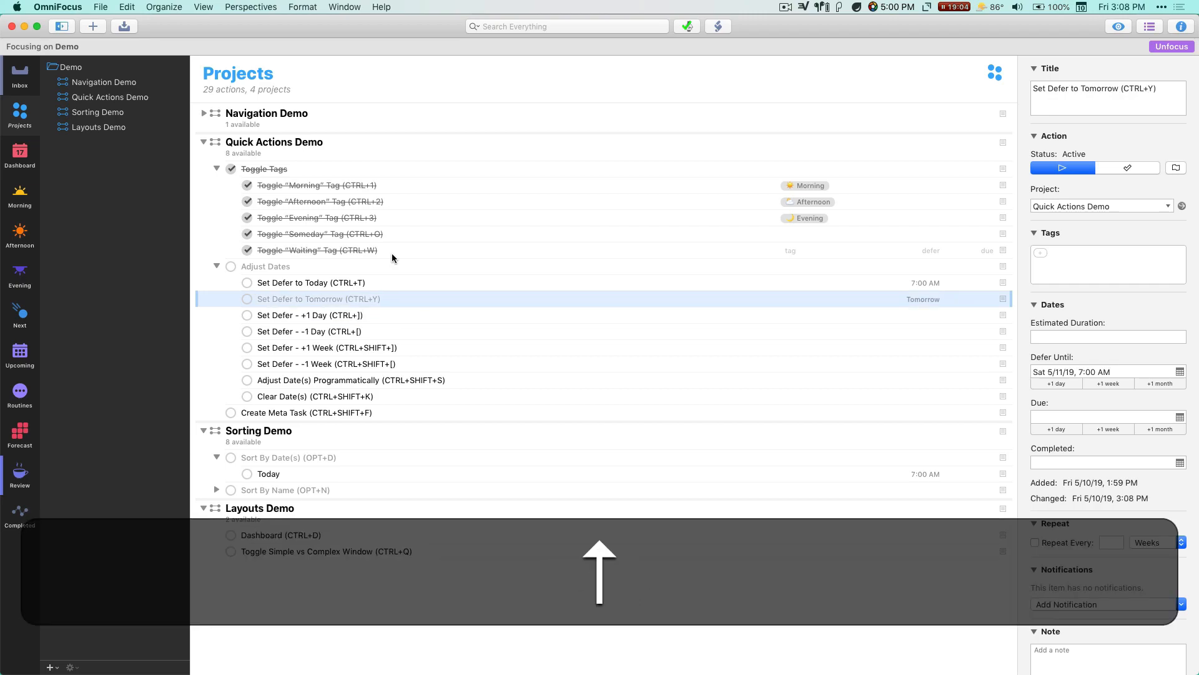
Shift the Set Defer +1 Day task's defer date forward and back by single days, ending on tomorrow.
key("Down")
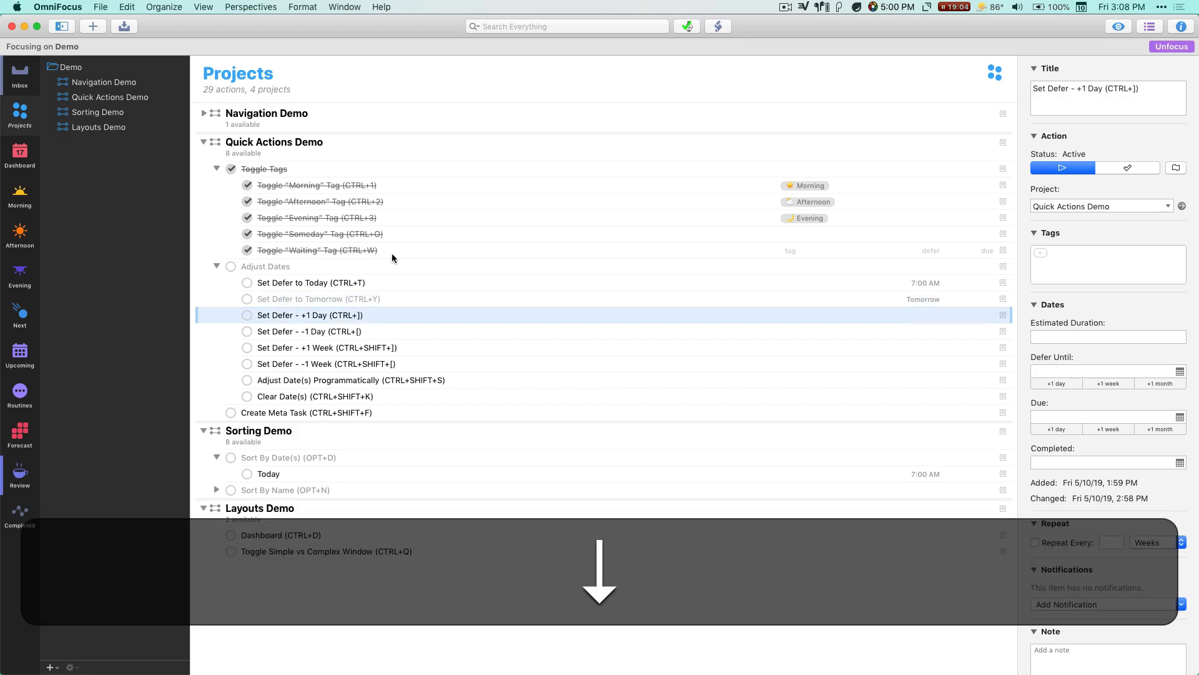
key("ctrl+]")
key("ctrl+]")
key("ctrl+]")
key("ctrl+[")
key("ctrl+[")
Shift the +1 Week task's defer date forward and back to today, and defer the -1 Week task to Fri 5/17/19.
key("Down")
key("Down")
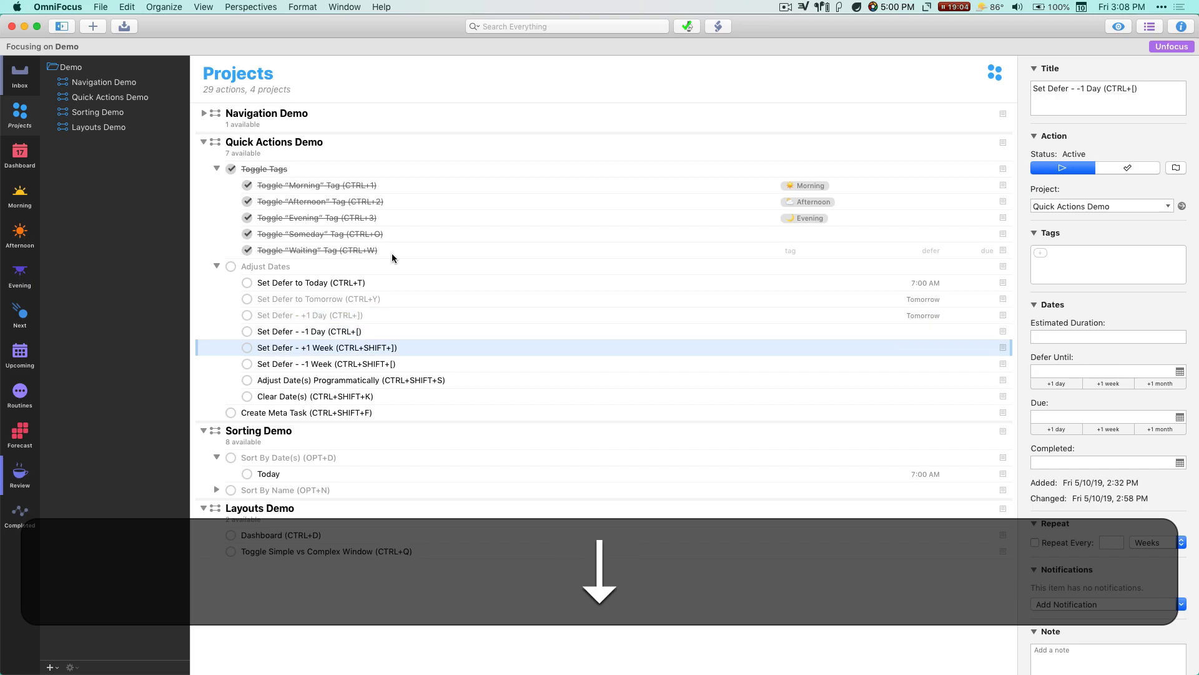
key("ctrl+shift+]")
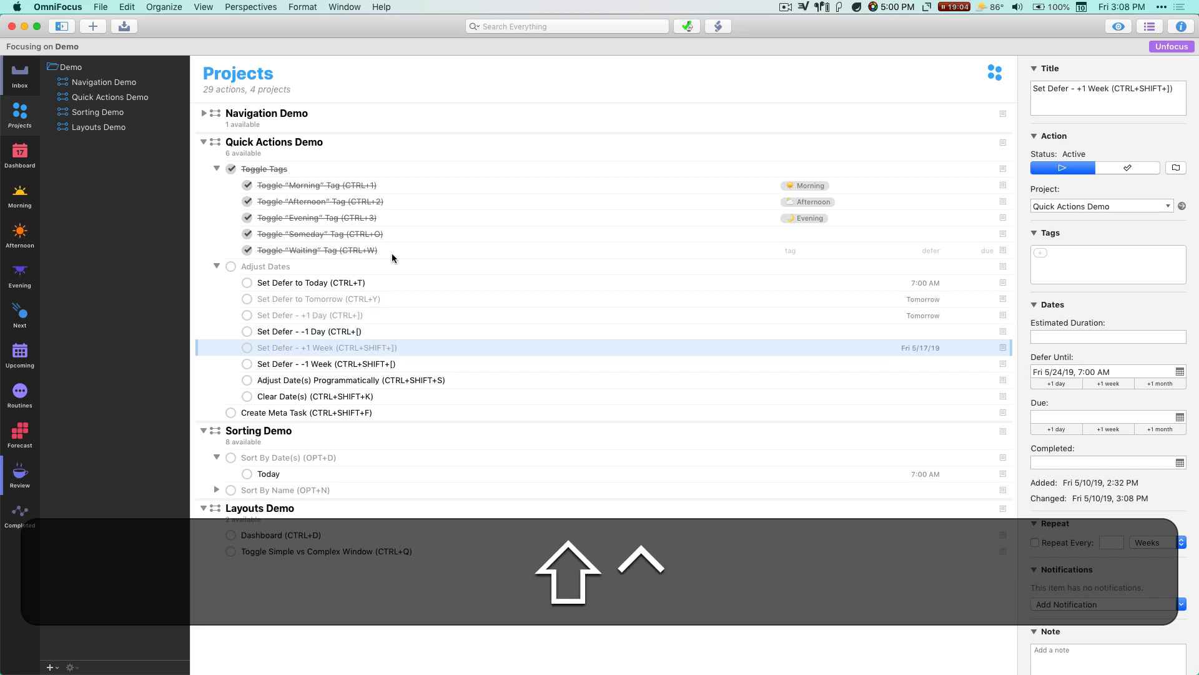
key("ctrl+shift+[")
key("Down")
key("ctrl+shift+bracketright")
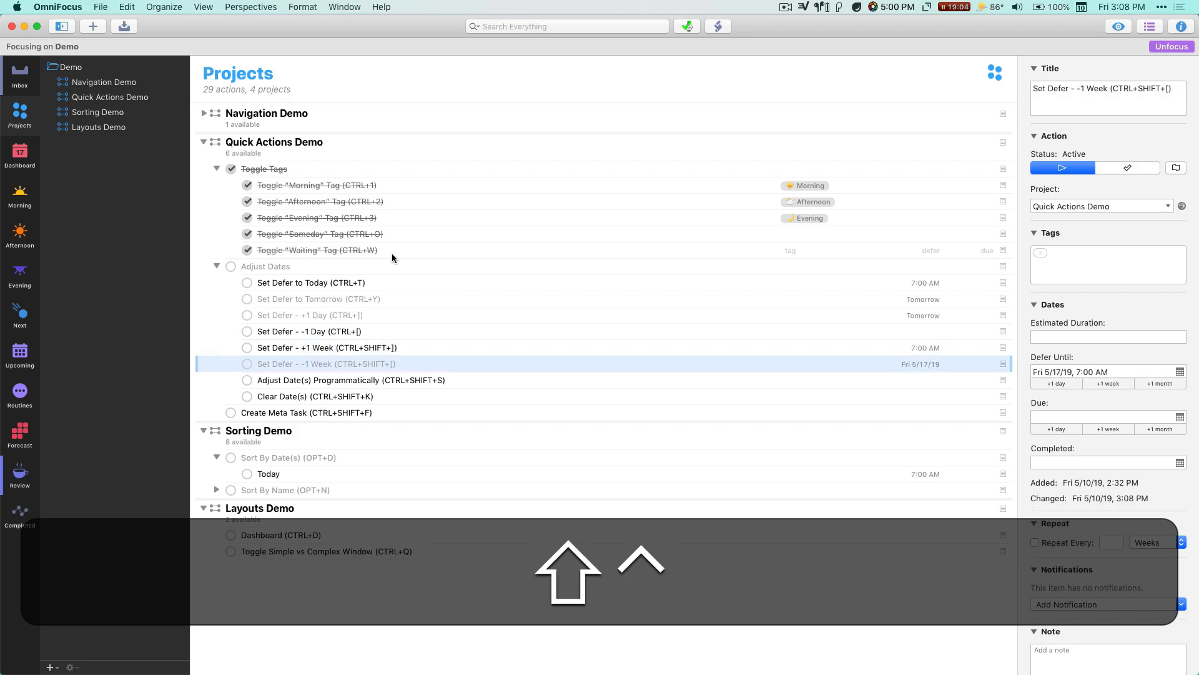
Mark the six Set Defer tasks complete, and select the Adjust Date(s) Programmatically task.
key("shift+Up")
key("shift+Up")
key("shift+Up")
key("shift+Up")
key("shift+Up")
key("space")
key("shift+Down")
key("Down")
key("Down")
key("Down")
key("Down")
key("Down")
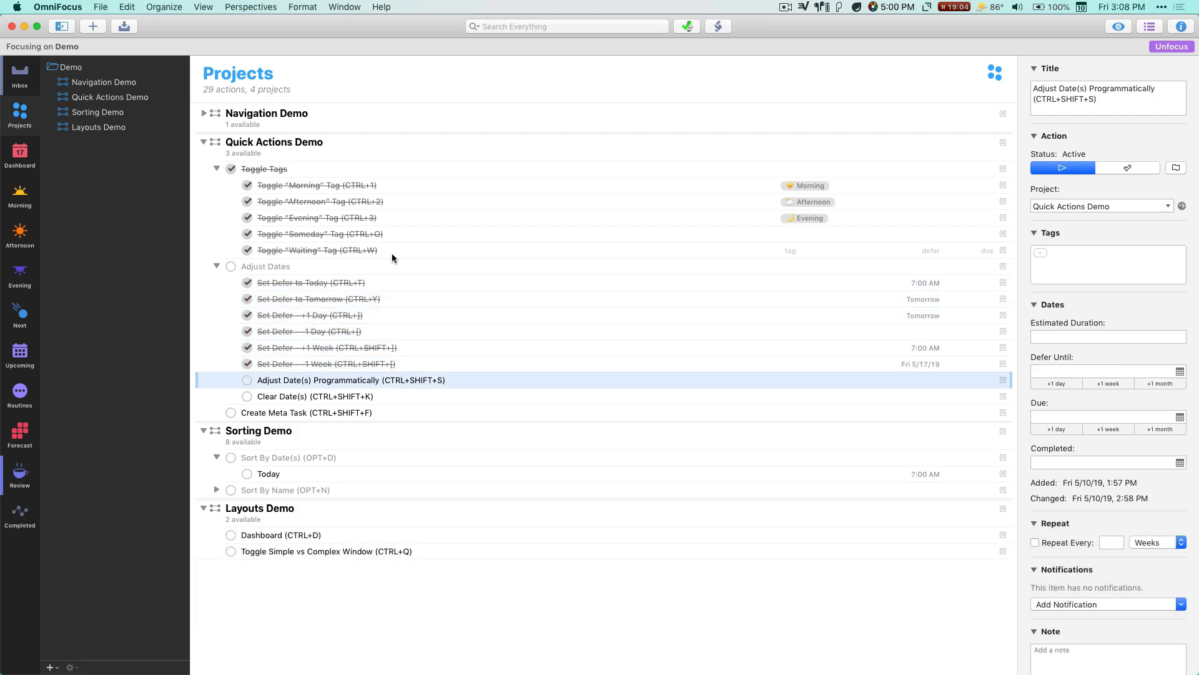
key("ctrl+shift")
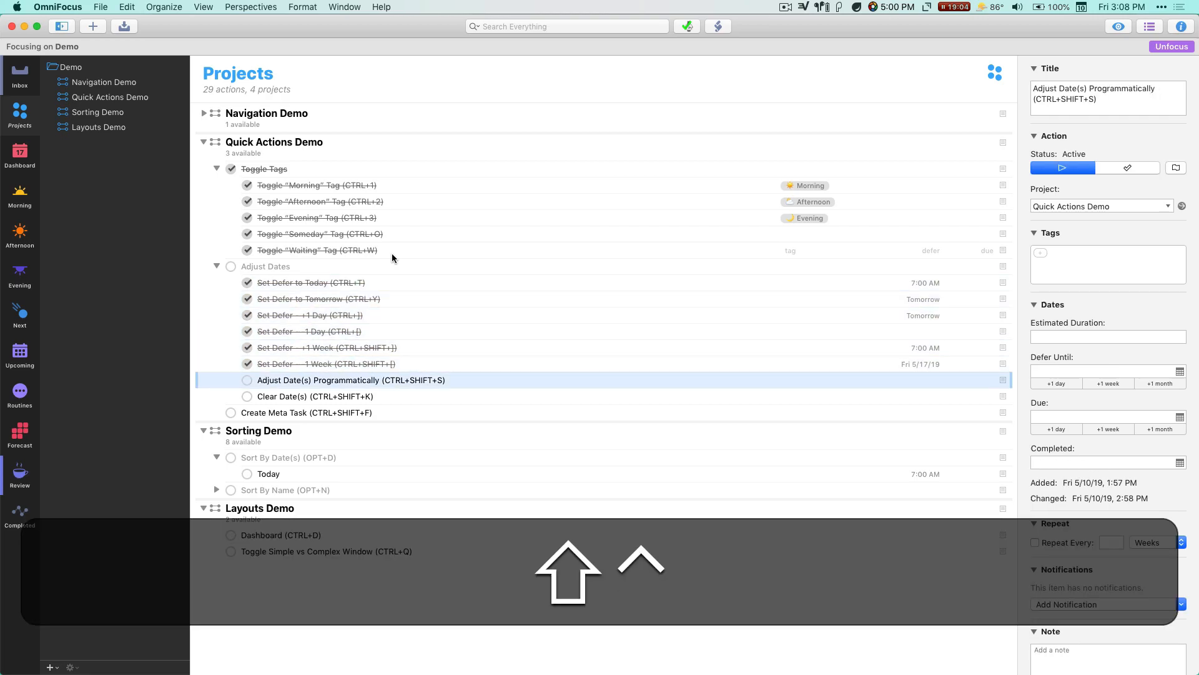
key("ctrl+shift+s")
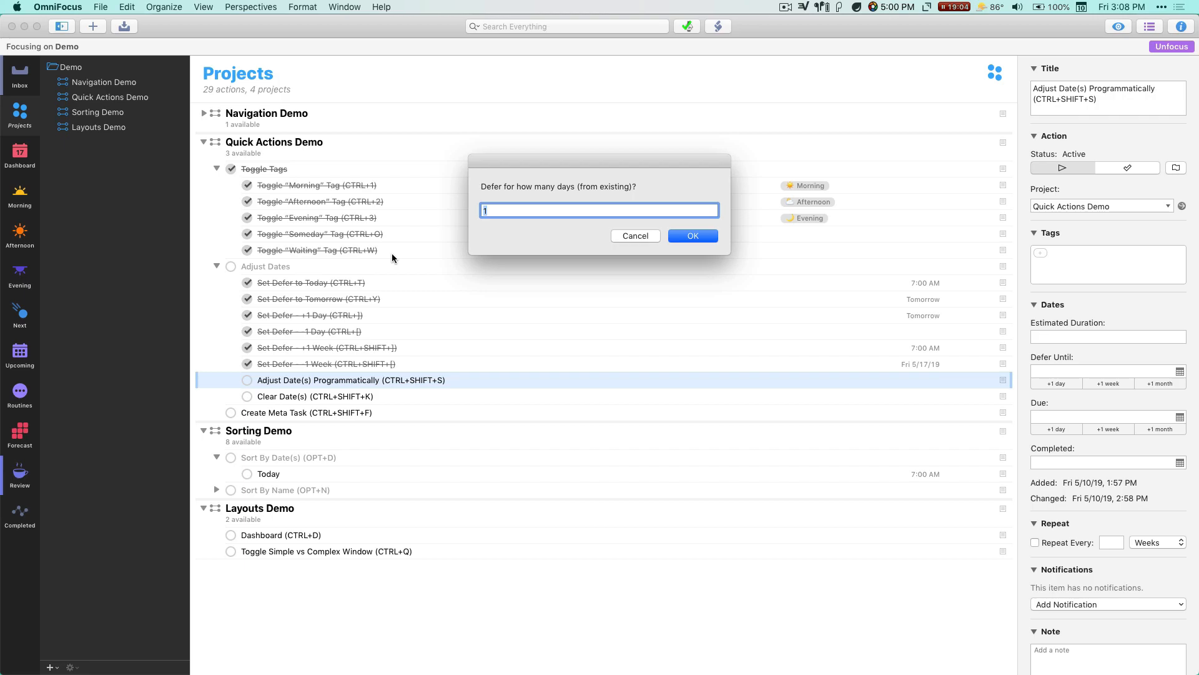
key("Escape")
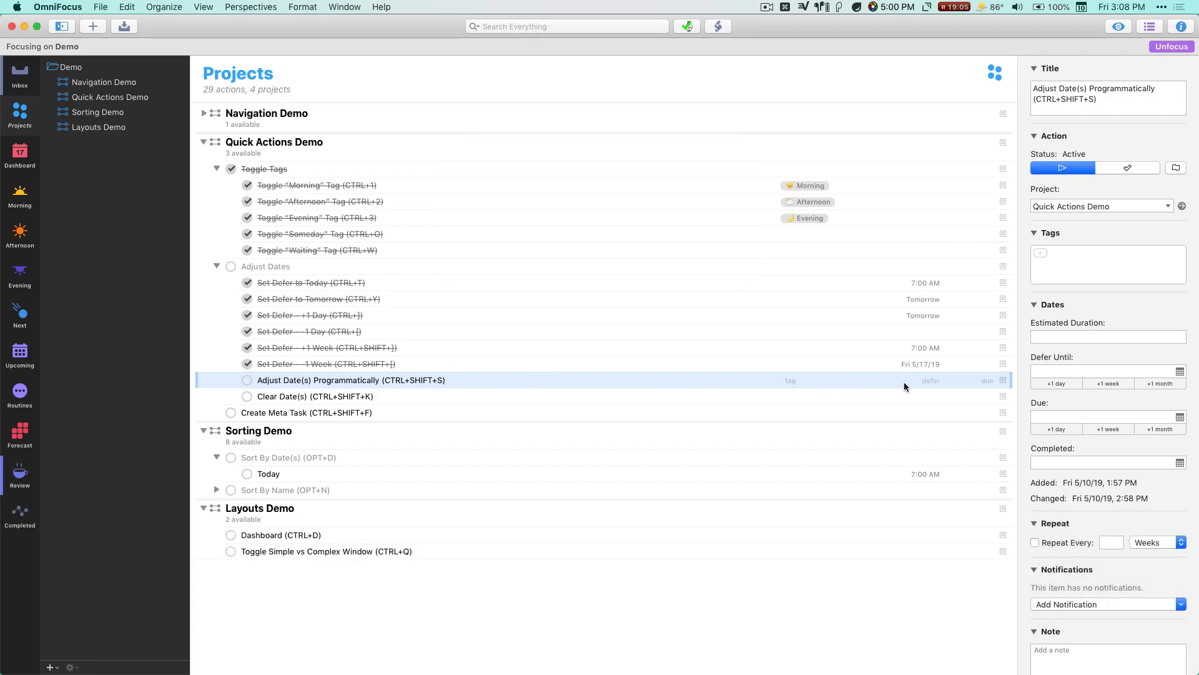
Set the Adjust Date(s) Programmatically task's defer date to next Friday, 5/17/19.
left_click(932, 379)
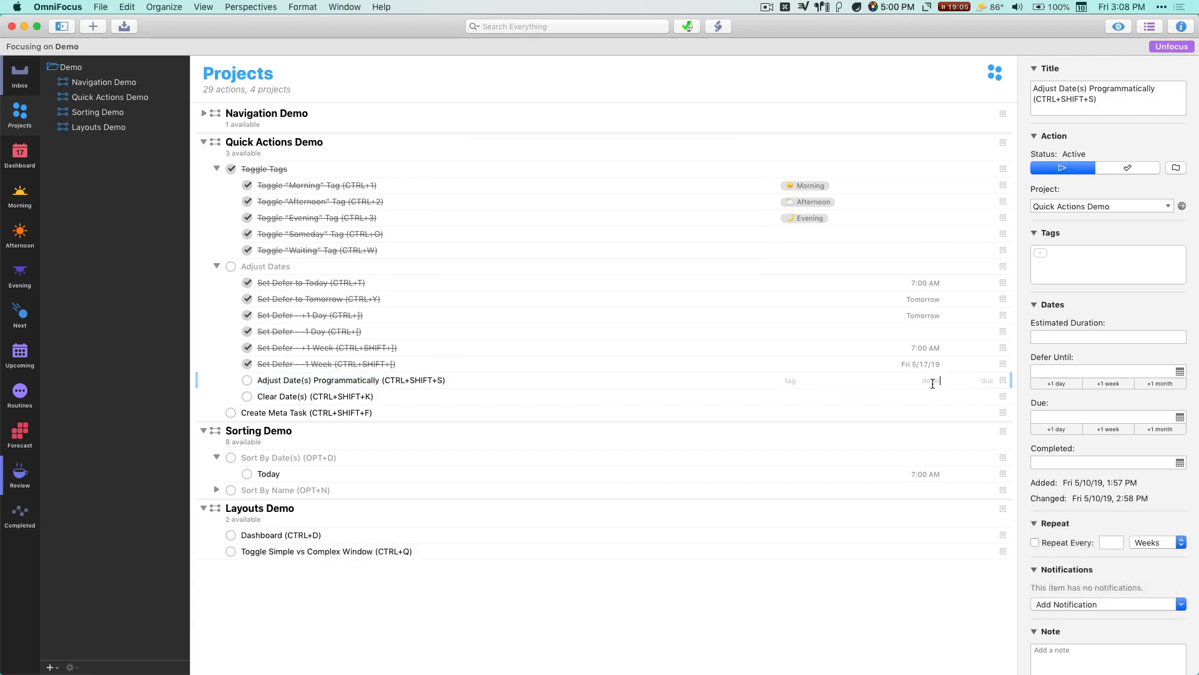
type("next fr")
key("BackSpace")
key("Return")
key("Tab")
key("Tab")
key("Tab")
key("Tab")
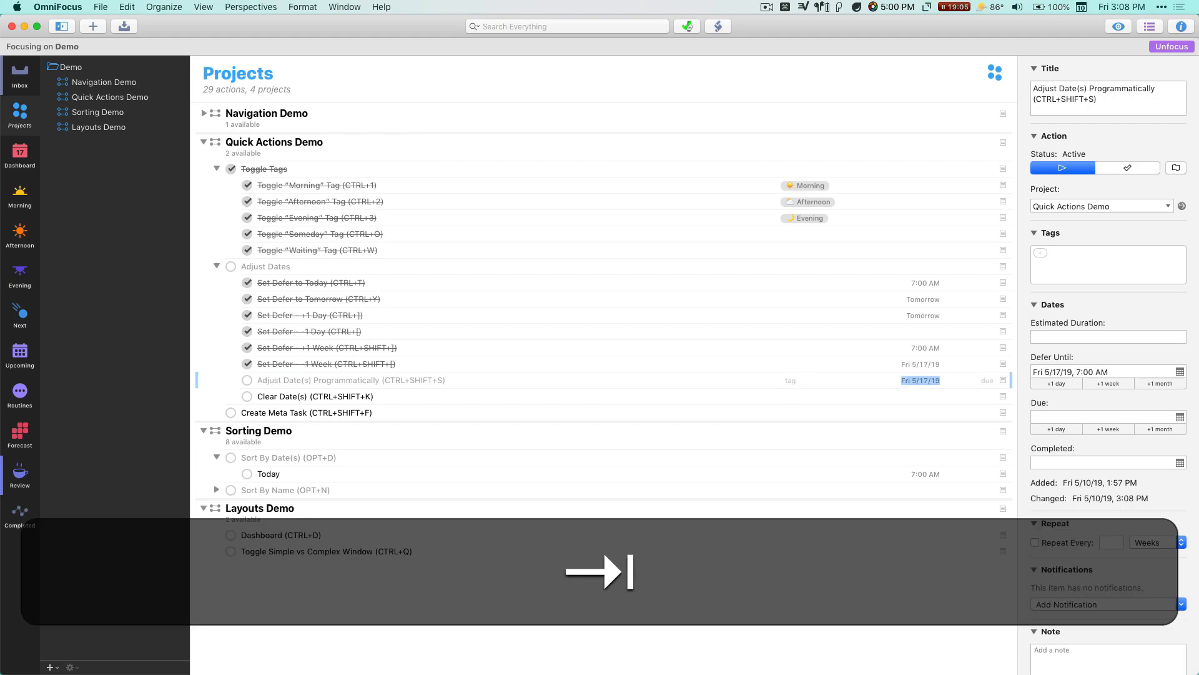
Set the Adjust Date(s) Programmatically task's due date to Mon 6/24/19, and push its start and due dates out by 30 days.
type("6")
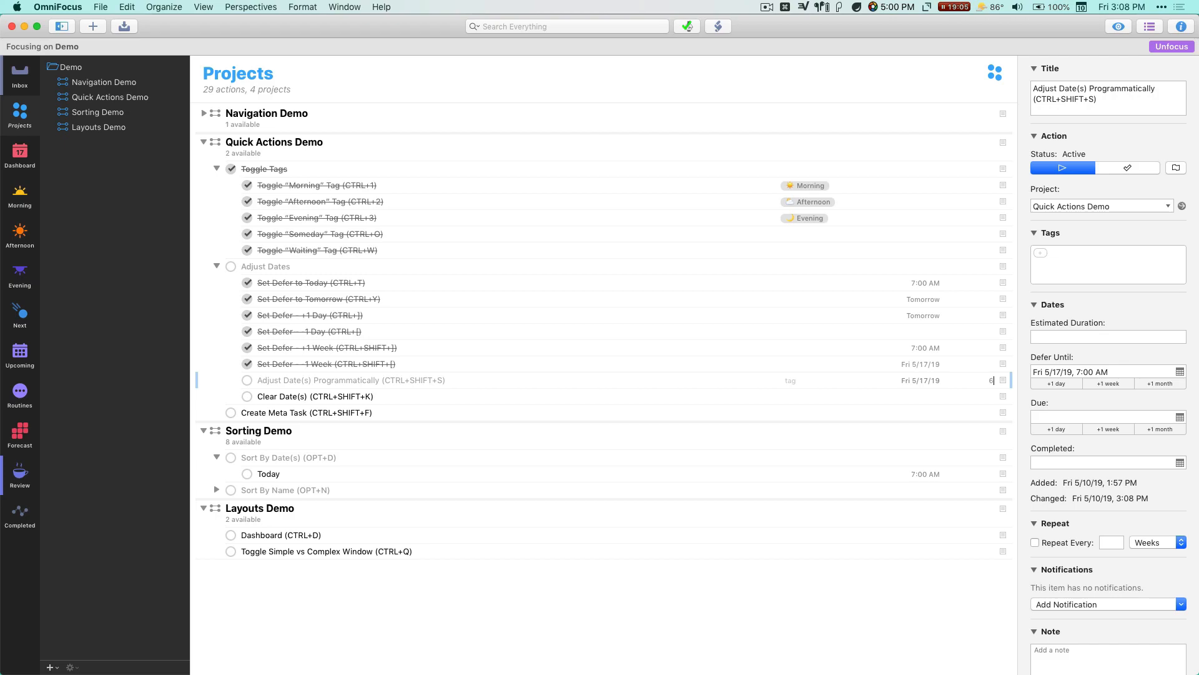
key("Return")
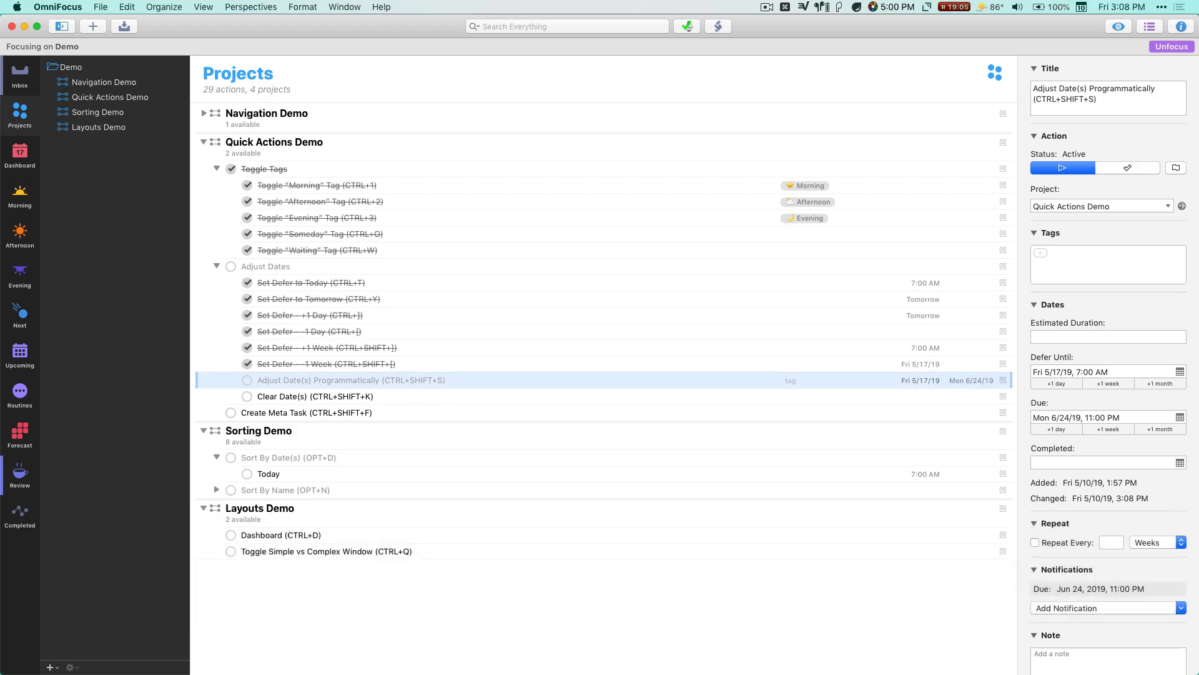
key("ctrl+shift+s")
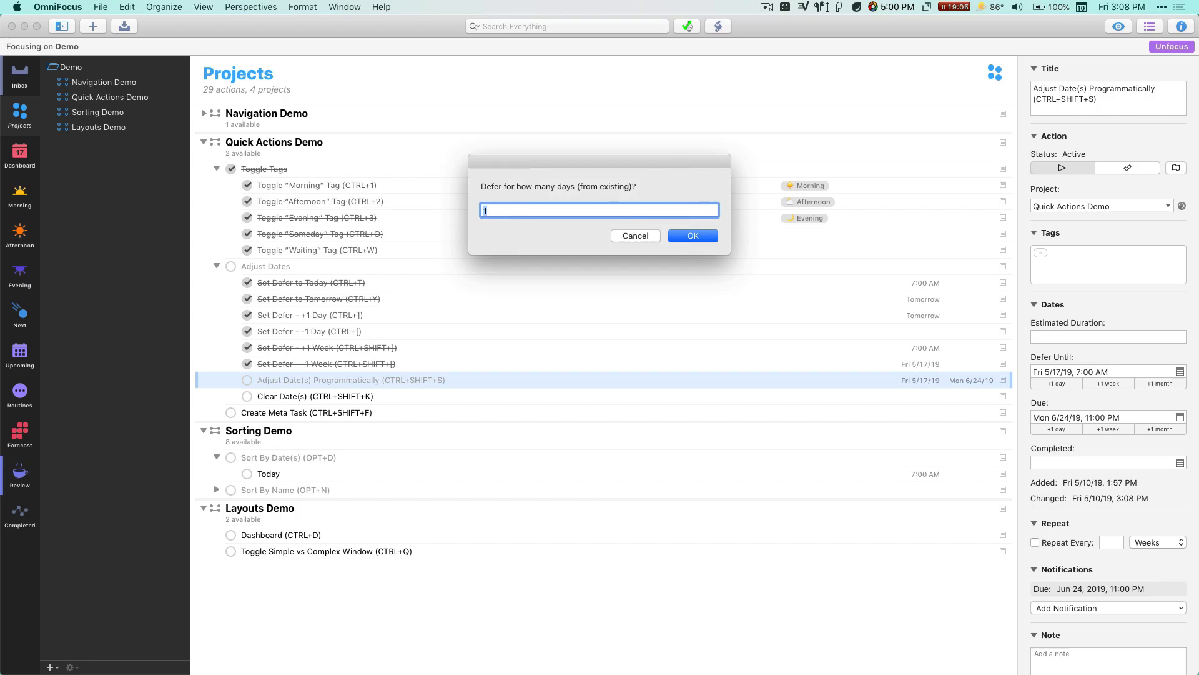
type("30")
key("Return")
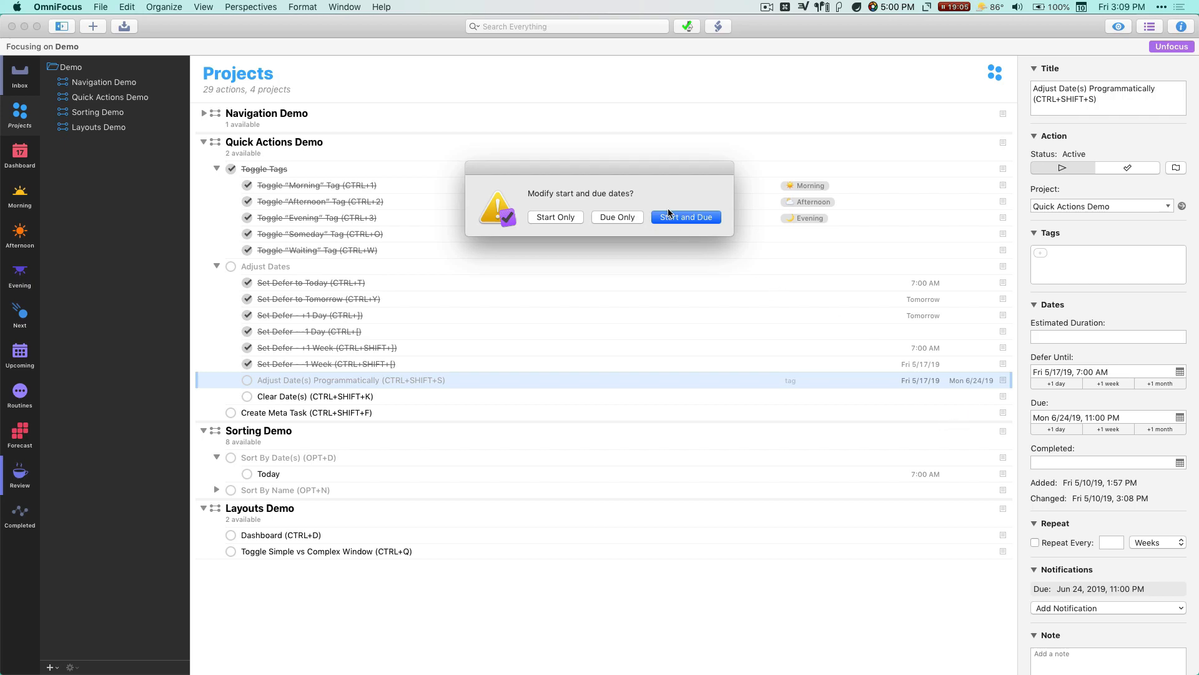
left_click(695, 217)
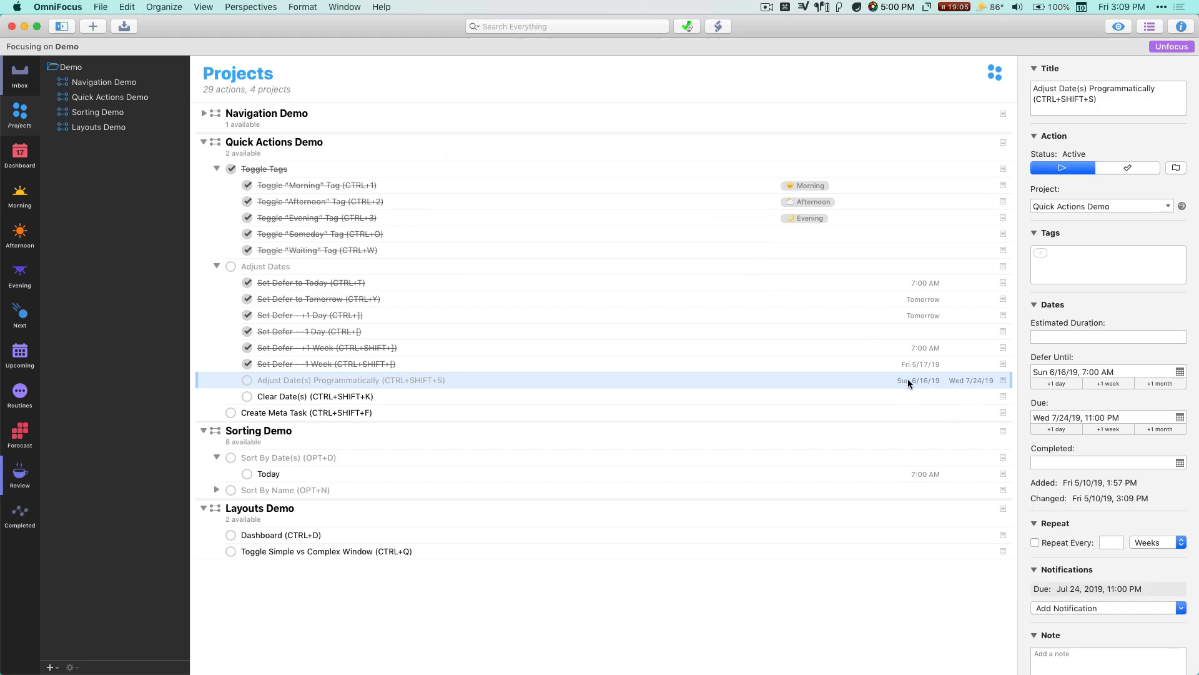
left_click(702, 218)
Mark the Adjust Date(s) Programmatically task complete and select the Clear Date(s) task.
key("Up")
key("Down")
key("Up")
key("space")
key("Down")
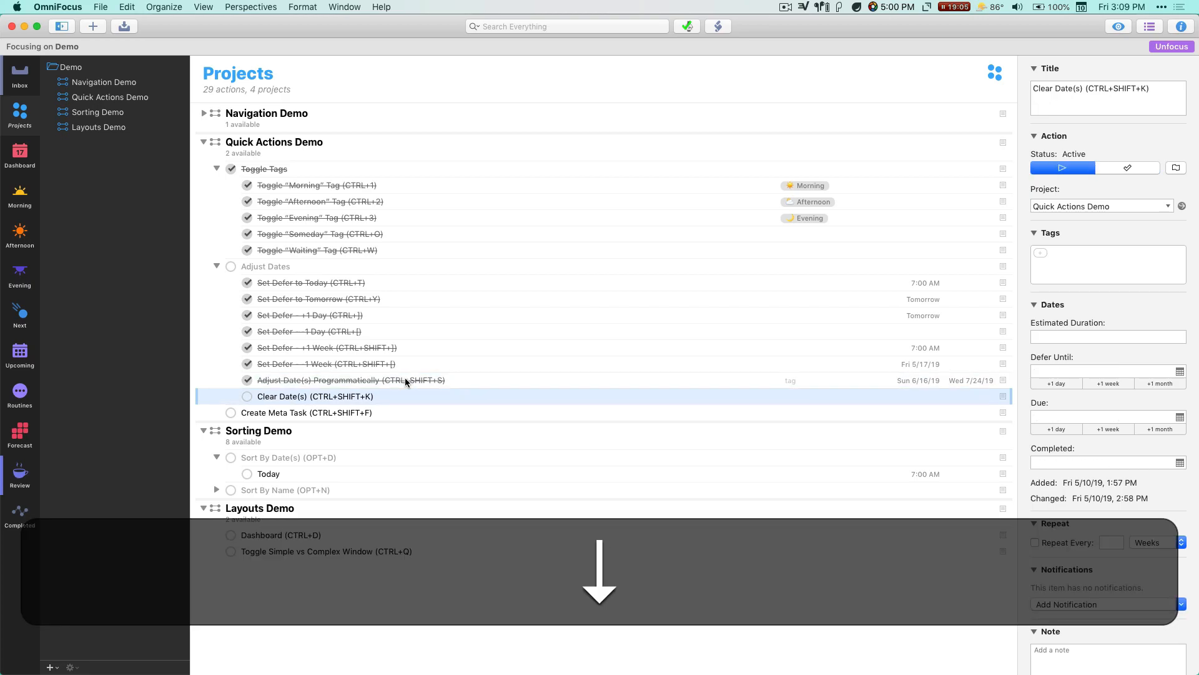
Clear the defer and due dates of the completed Adjust Date(s) Programmatically task.
key("Up")
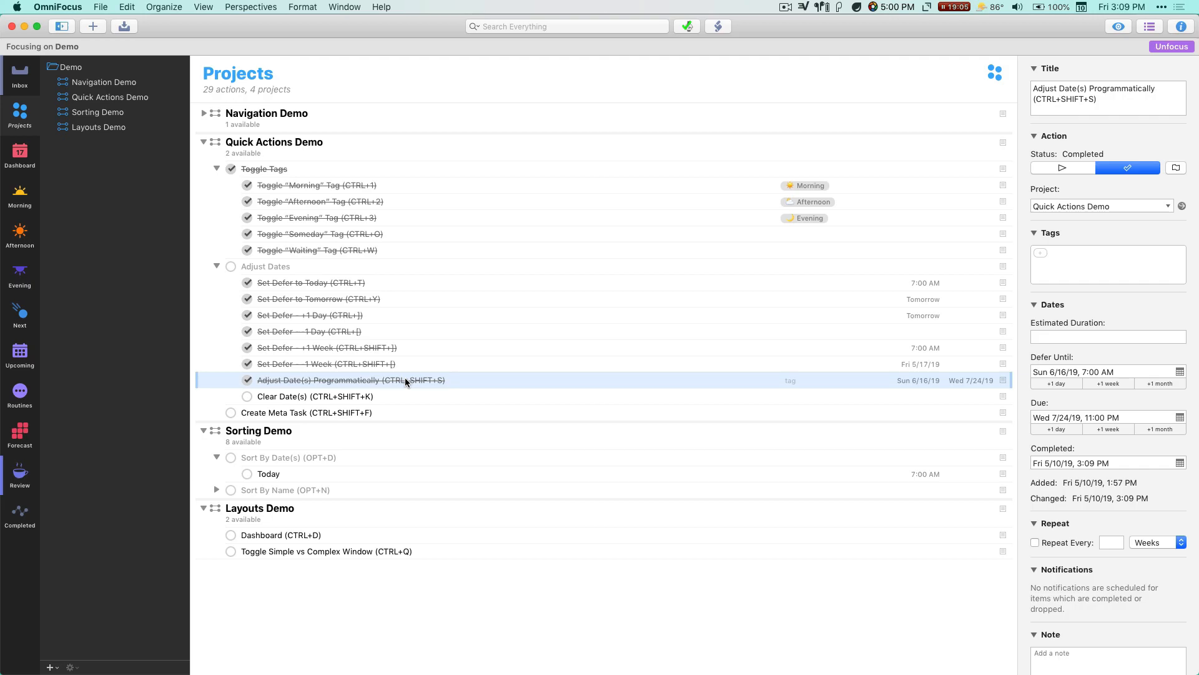
key("Up")
key("Down")
key("ctrl+shift+k")
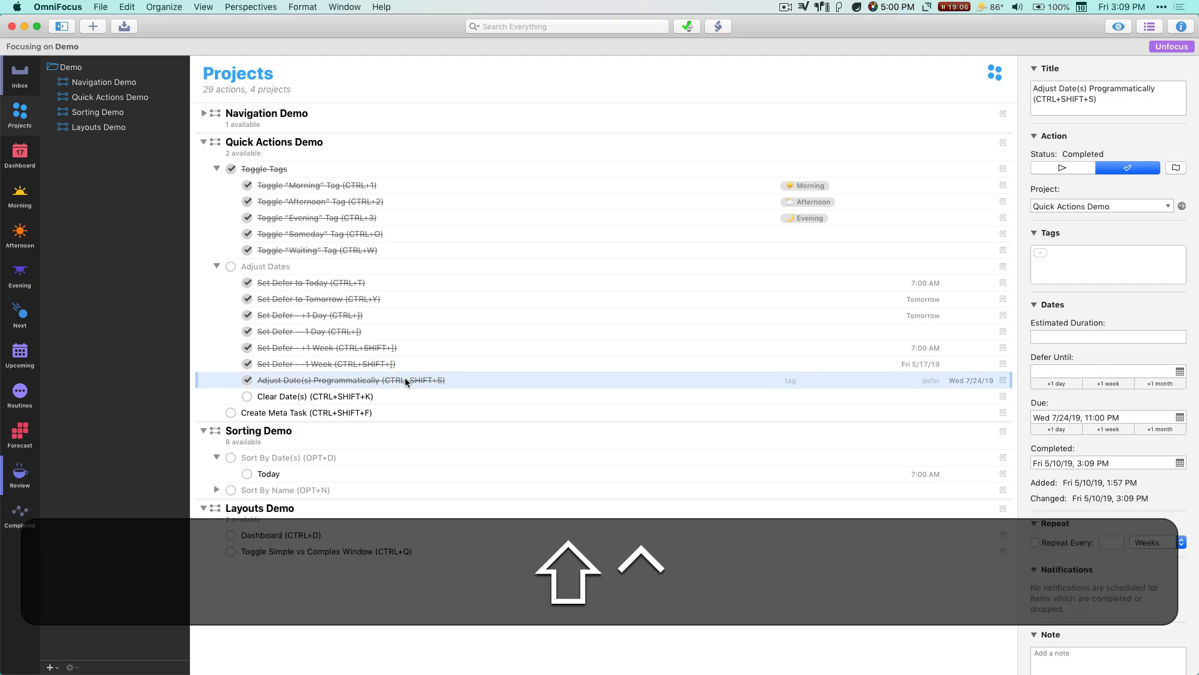
Mark the Clear Date(s) task complete to finish the Adjust Dates group.
key("Down")
key("Up")
key("Down")
key("Up")
key("Down")
key("Up")
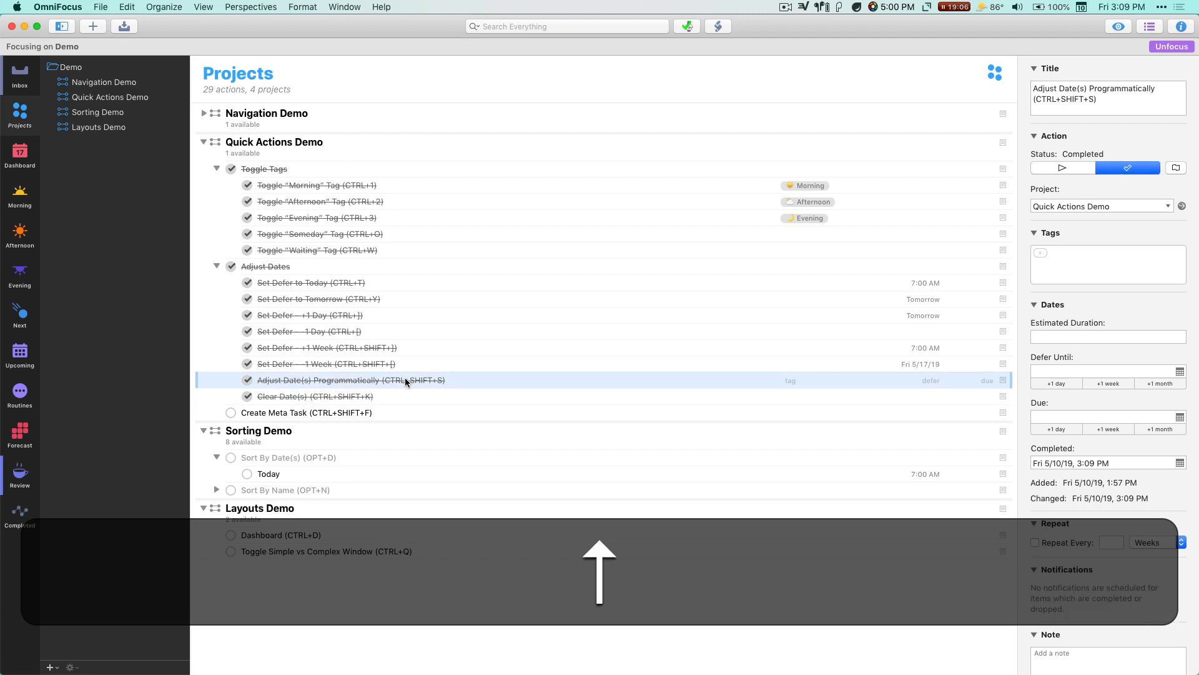
Collapse the completed Toggle Tags and Adjust Dates groups and select the Quick Actions Demo project.
key("Down")
key("Down")
key("Up")
key("Left")
key("Left")
key("Up")
key("Left")
key("Left")
key("Down")
key("Down")
key("Up")
key("Up")
key("Down")
key("Down")
key("Up")
key("Down")
key("Up")
key("Up")
key("Up")
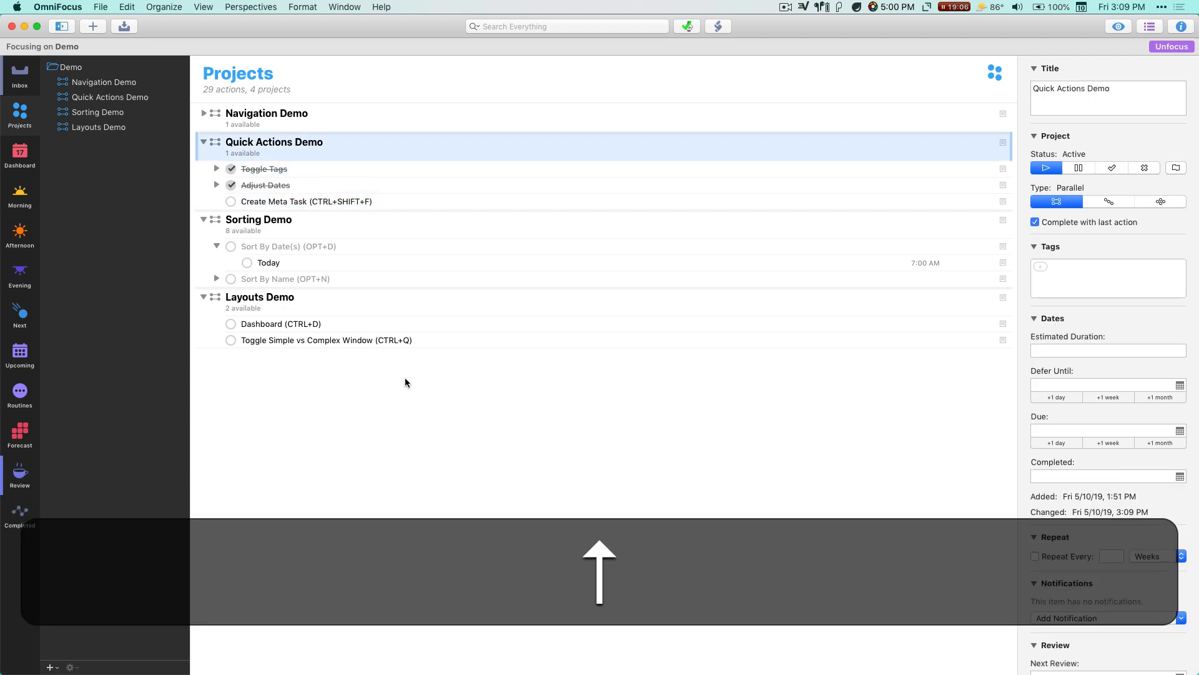
key("Down")
key("Down")
key("Up")
key("Up")
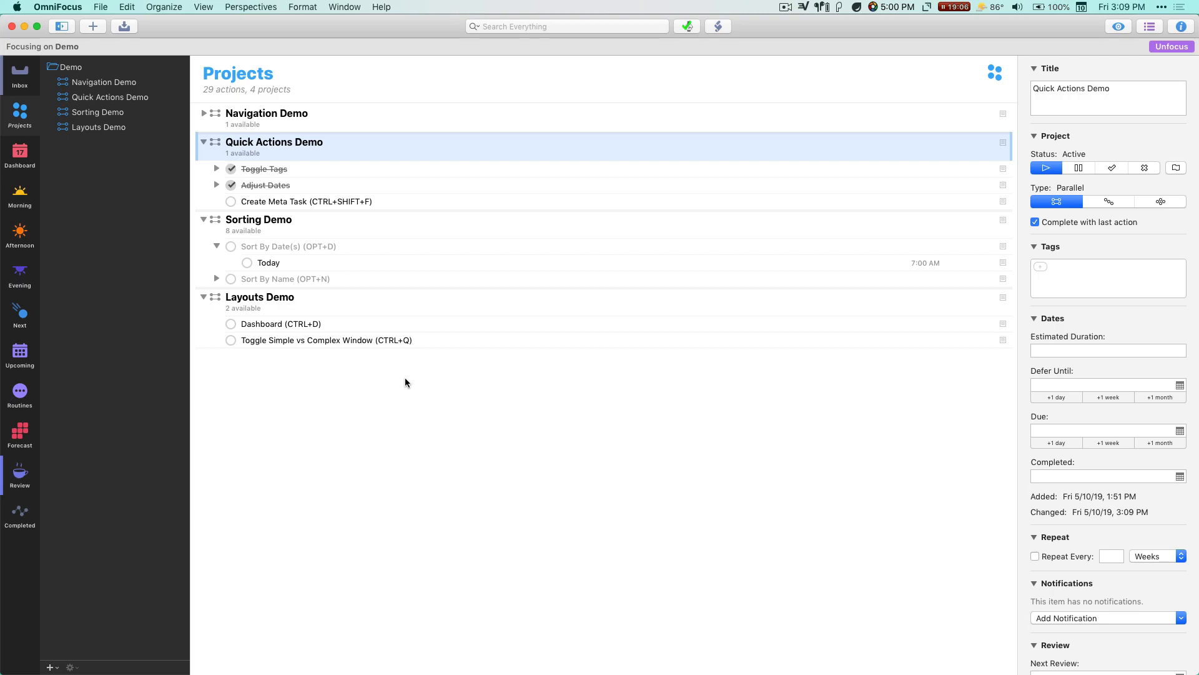
Create a linked focus meta task for the Quick Actions Demo project and select it.
key("Up")
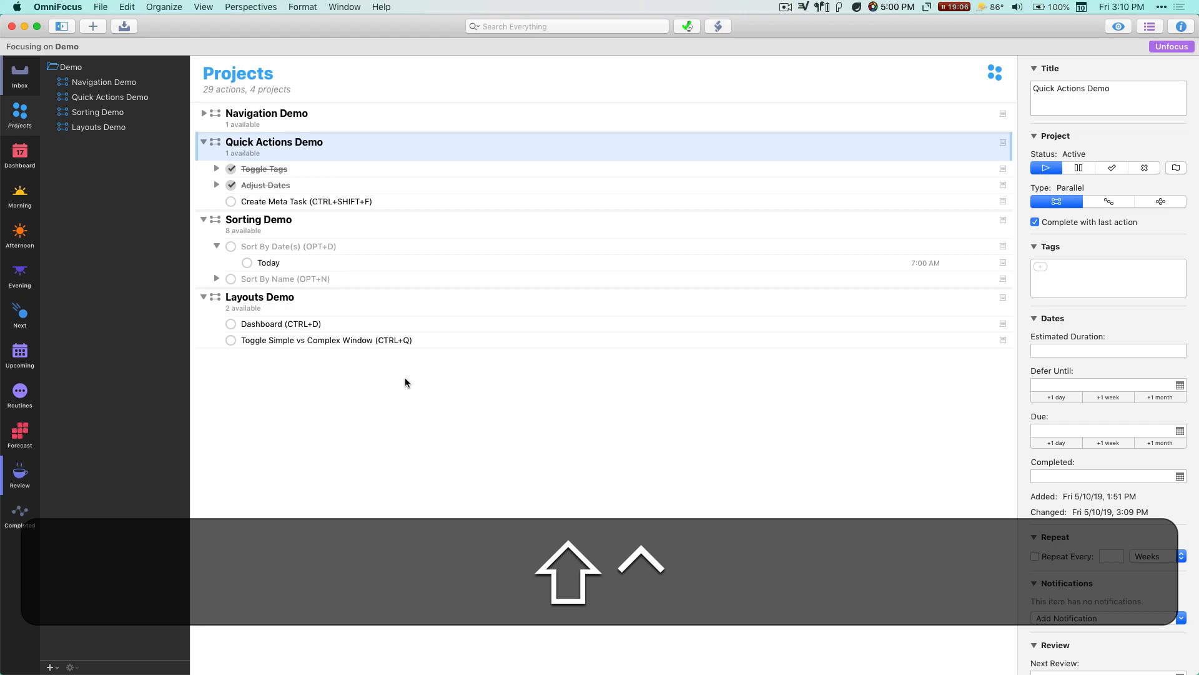
key("ctrl+shift+f")
key("Down")
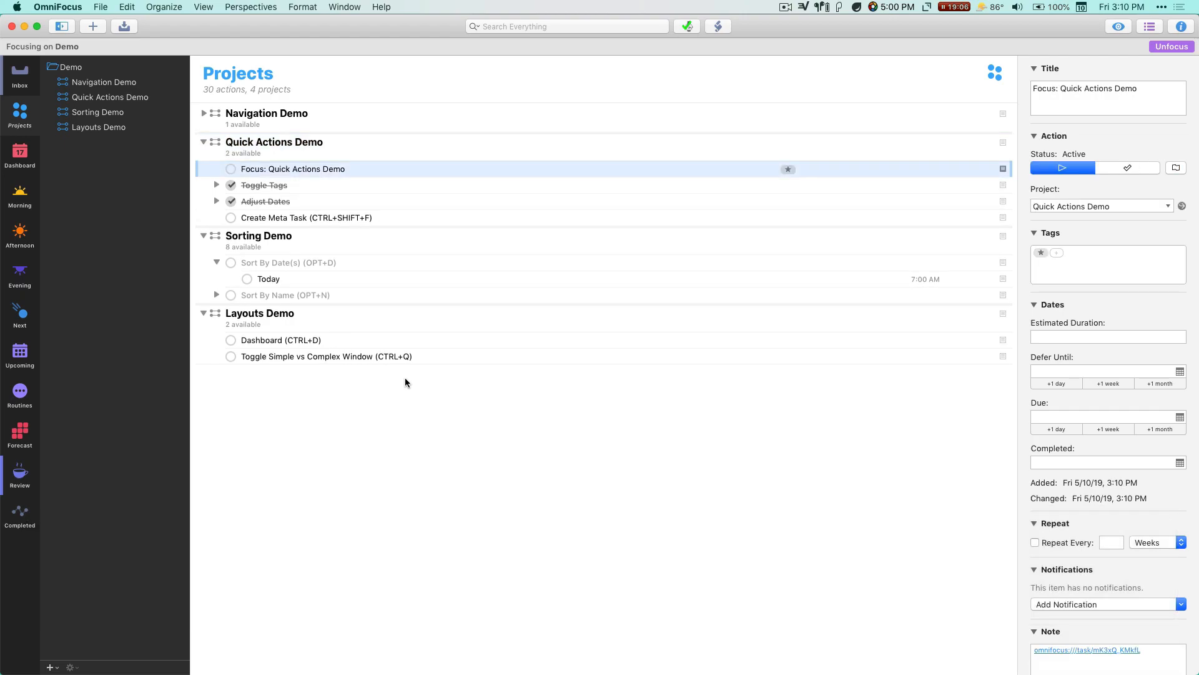
key("Down")
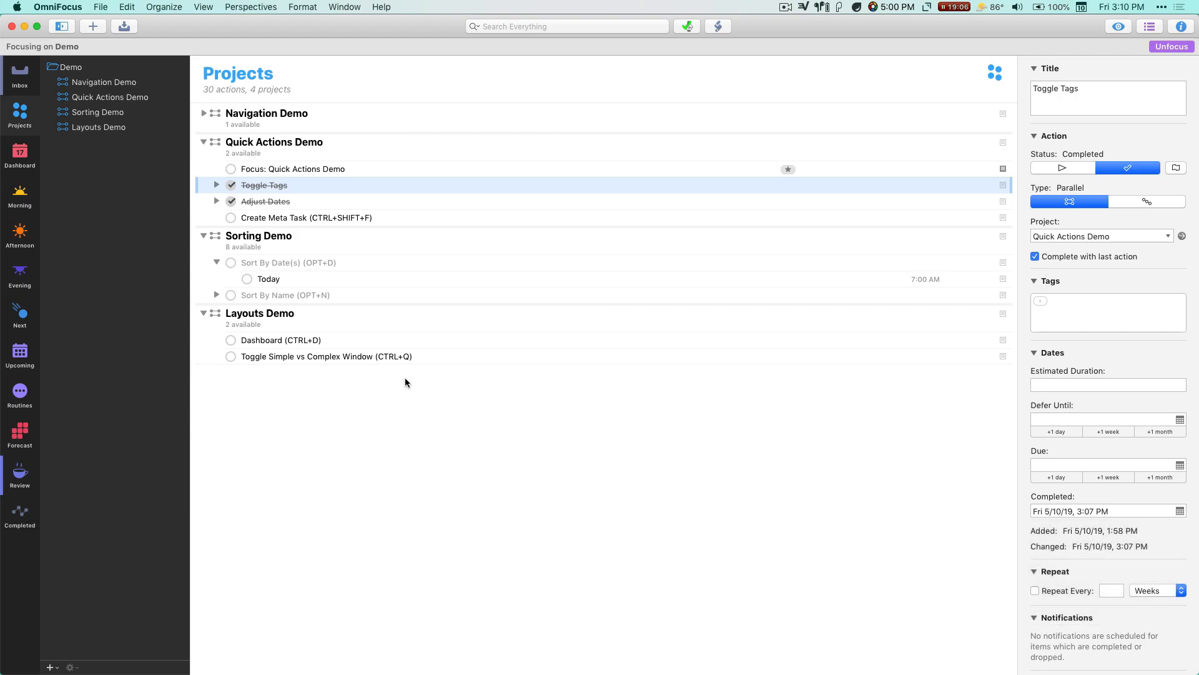
key("Up")
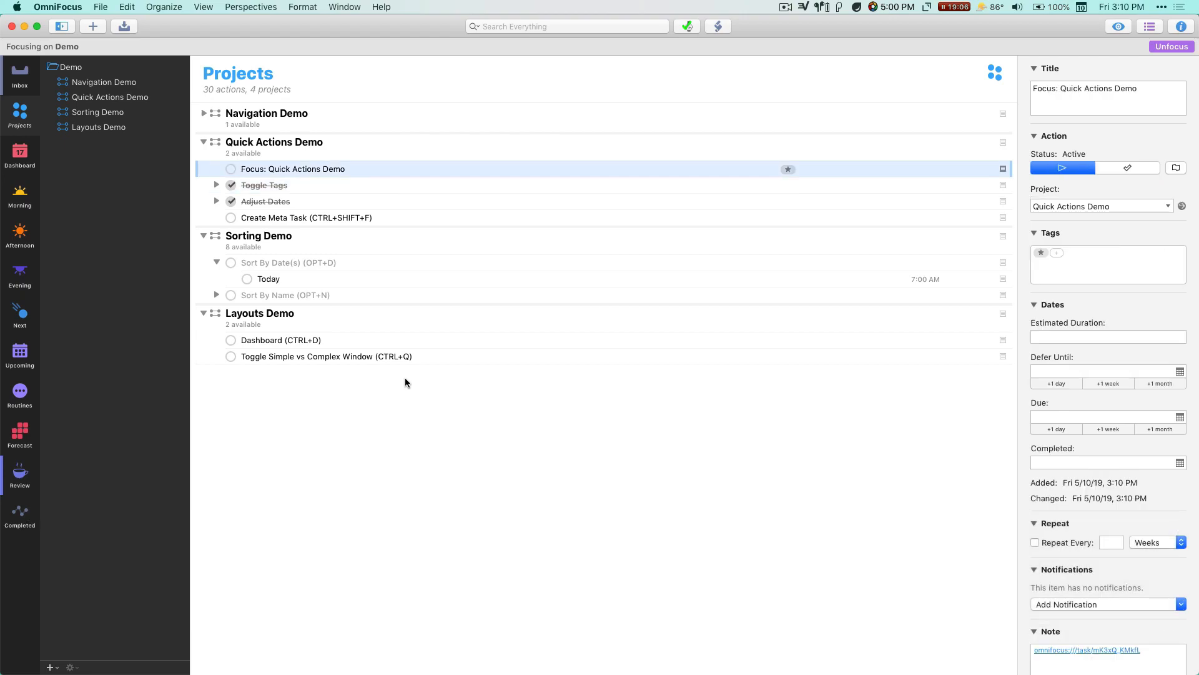
Switch to the Dashboard perspective to check the focus meta task under the Schedule star tag.
key("alt+shift+d")
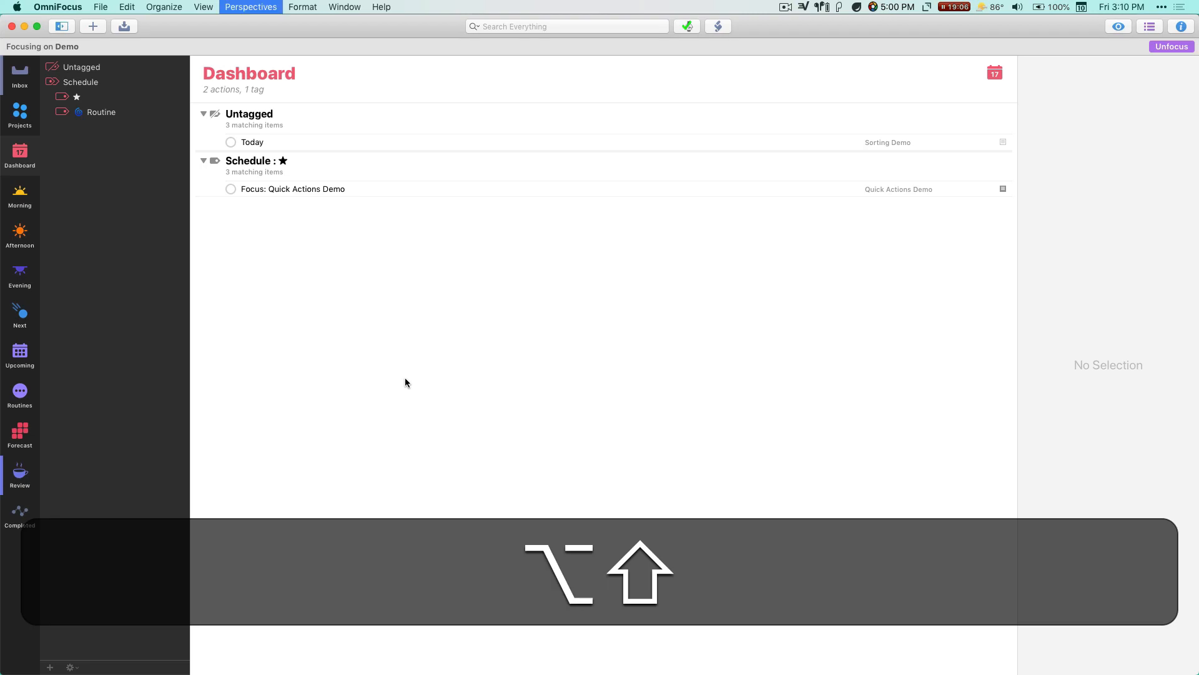
key("Down")
key("Up")
key("super+Up")
key("super+Down")
key("Down")
key("Up")
Show the Focus: Quick Actions Demo task in Projects with its note link expanded.
key("super+Left")
key("super+Right")
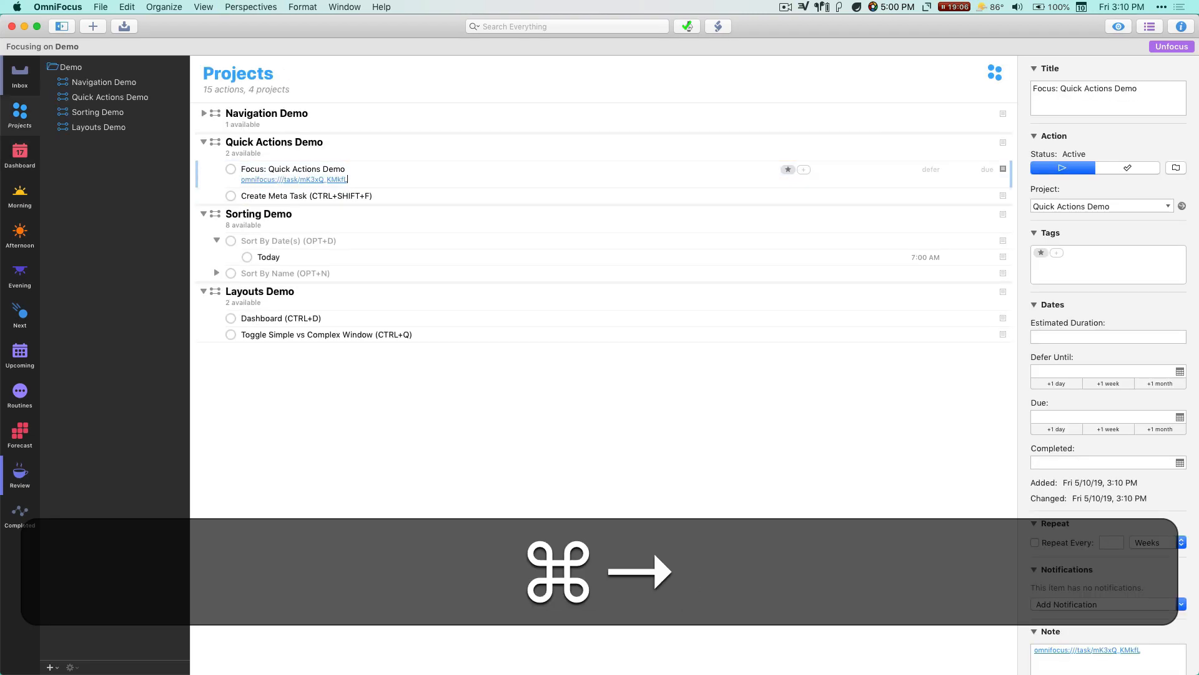
key("super+Right")
key("super+Right")
key("super+Return")
key("Down")
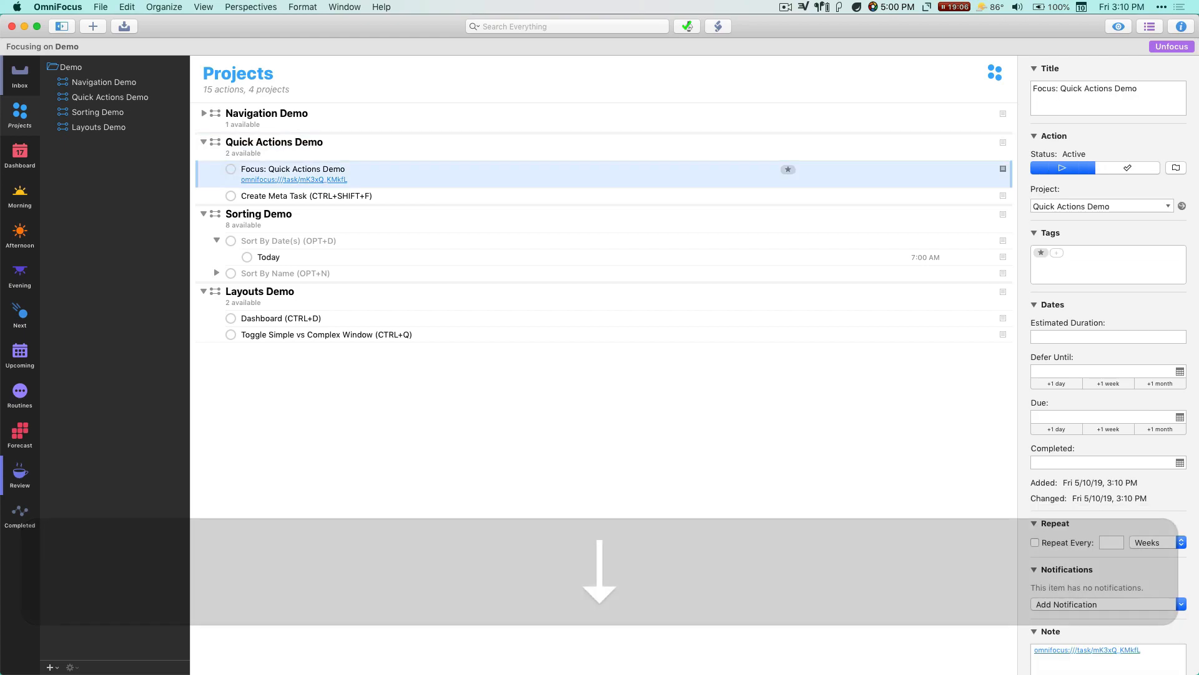
Open the Quick Actions Demo project in a new focused tab and browse its tasks.
key("ctrl+alt+shift+super+t")
key("Down")
key("Up")
key("Up")
key("Down")
key("Down")
key("Up")
key("Up")
key("Down")
key("Down")
key("Up")
key("Up")
key("Down")
key("Down")
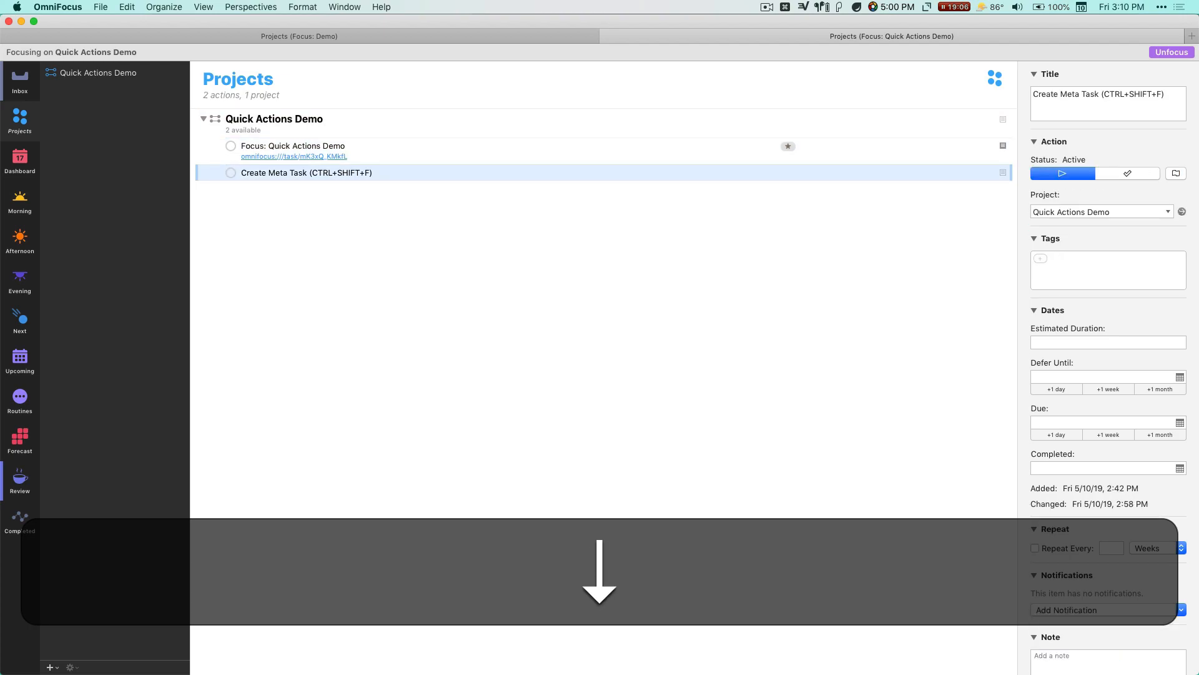
Complete the Focus: Quick Actions Demo task in its own tab and the Create Meta Task item back in the Demo tab.
key("Up")
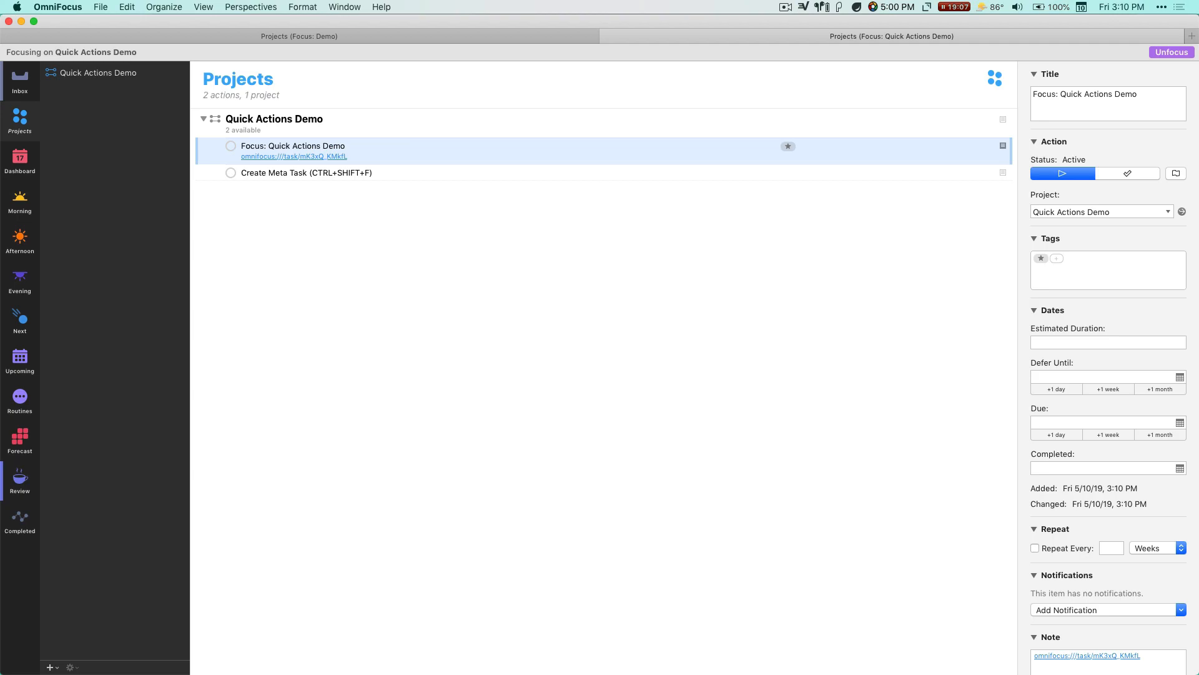
key("space")
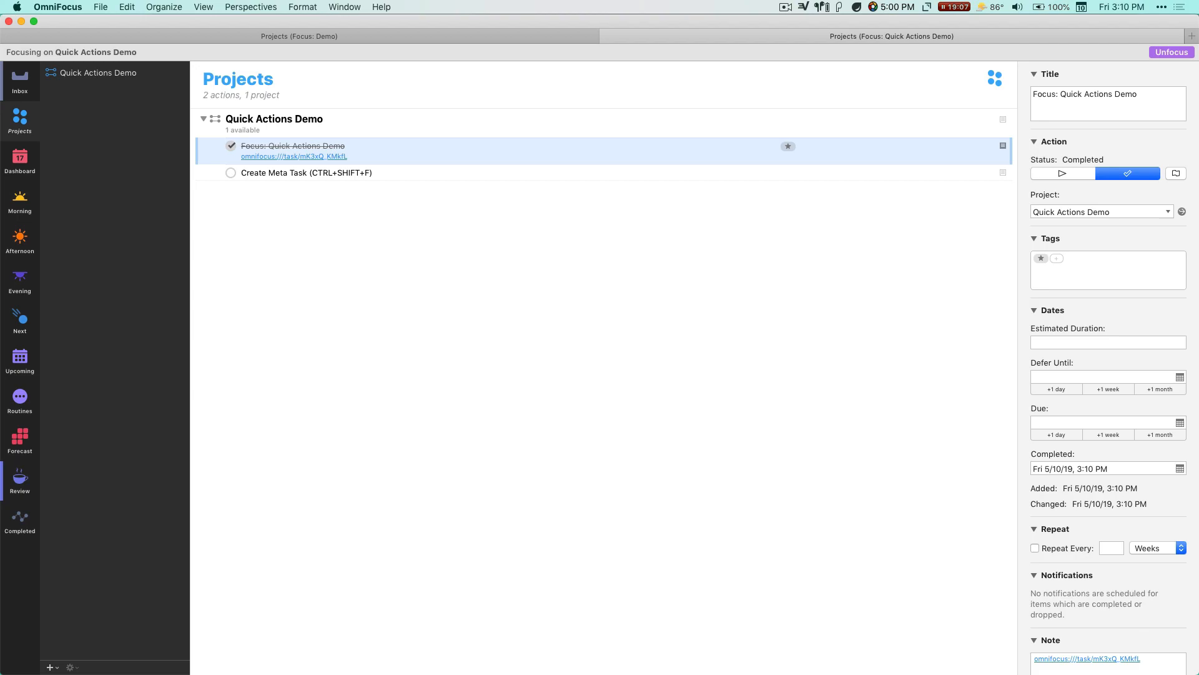
key("super+w")
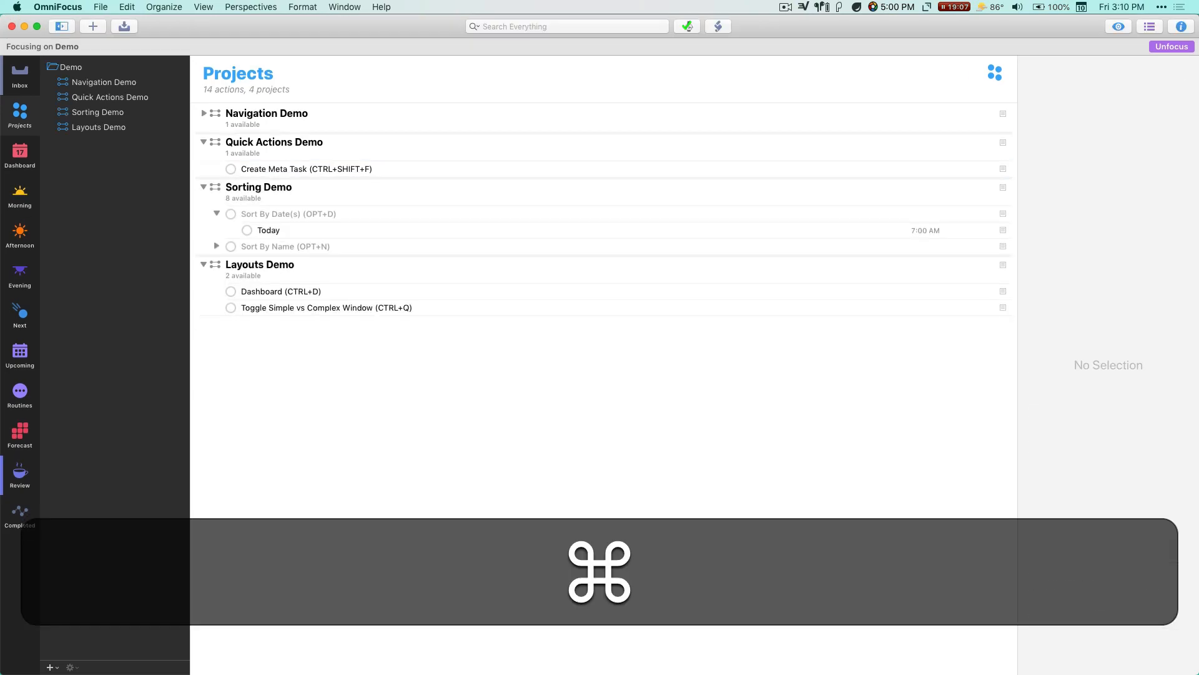
left_click(332, 165)
key("space")
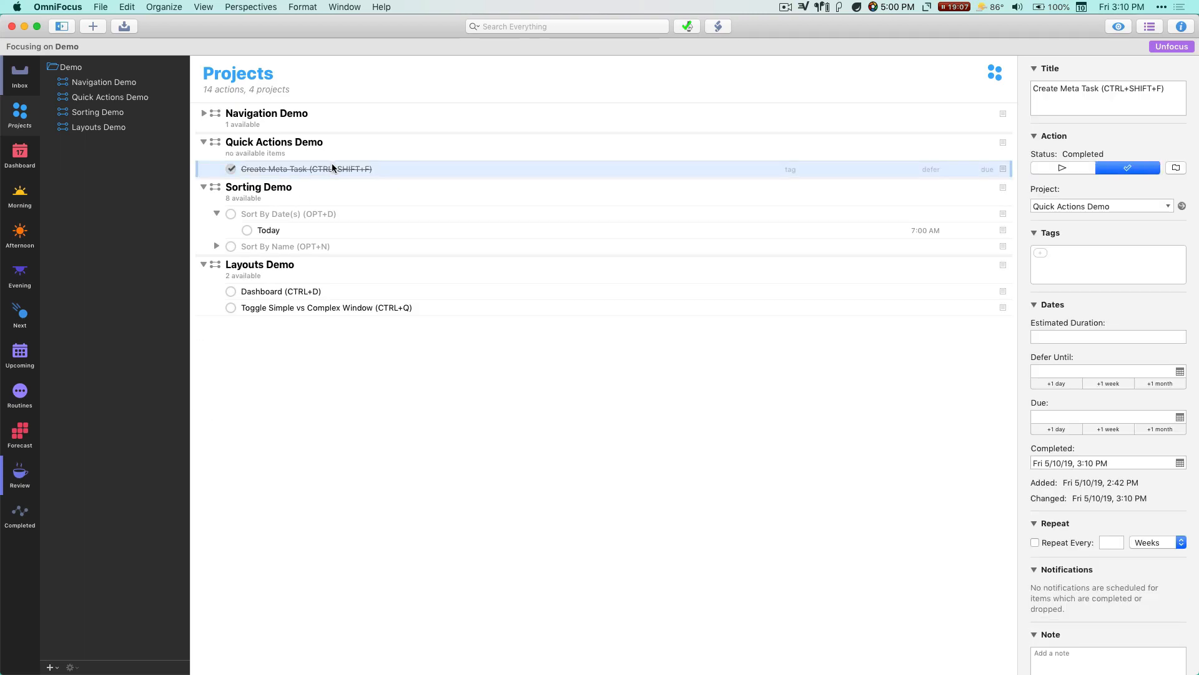
Show all remaining items in the project list, including the deferred tasks under Sort By Date(s).
left_click(263, 220)
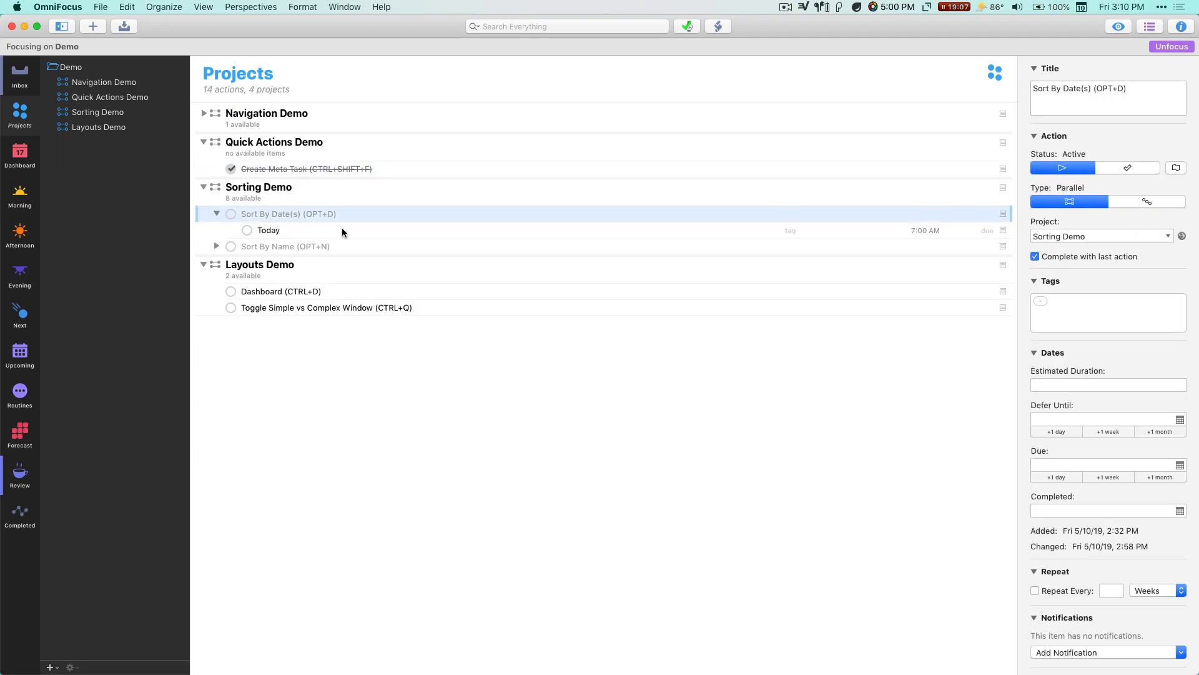
key("alt+super")
key("alt+super+Down")
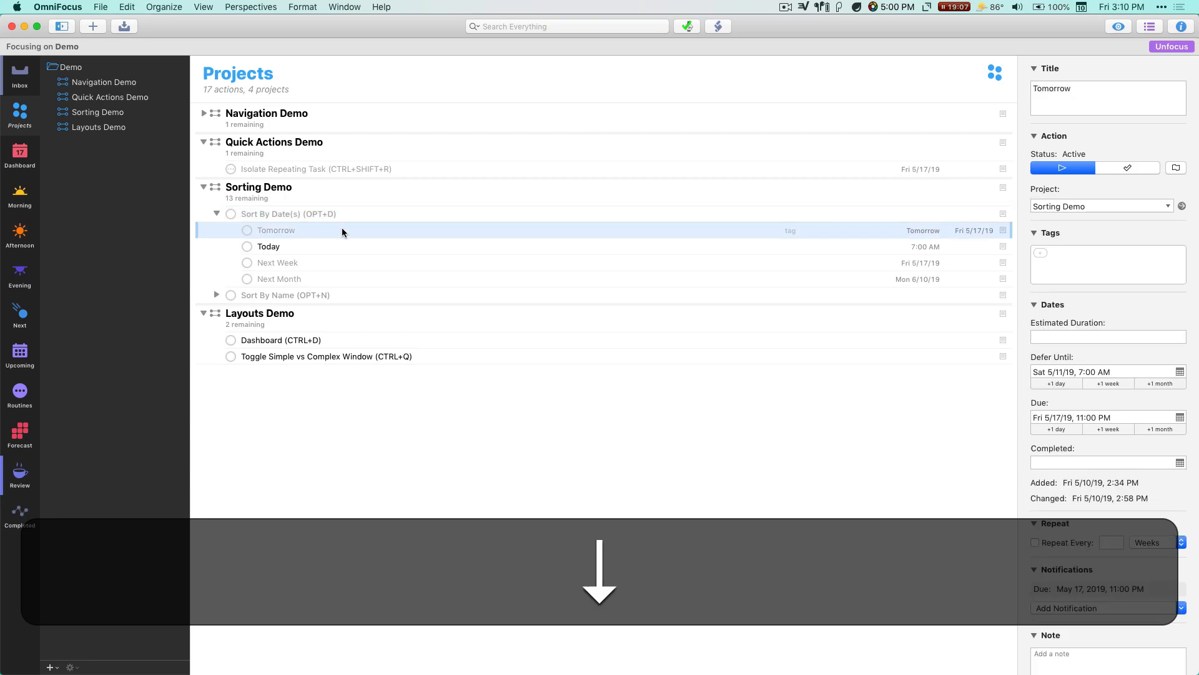
Sort the four tasks in the Sort By Date(s) group by defer date.
key("shift+Down")
key("shift+Down")
key("shift+Down")
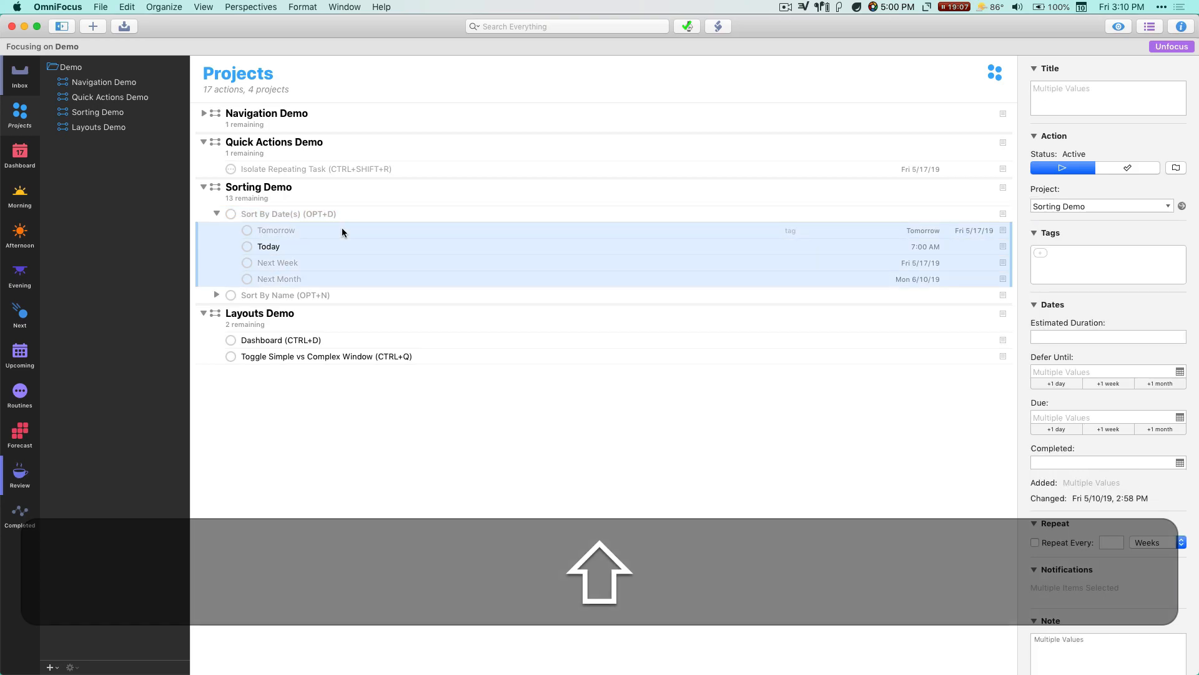
key("alt+d")
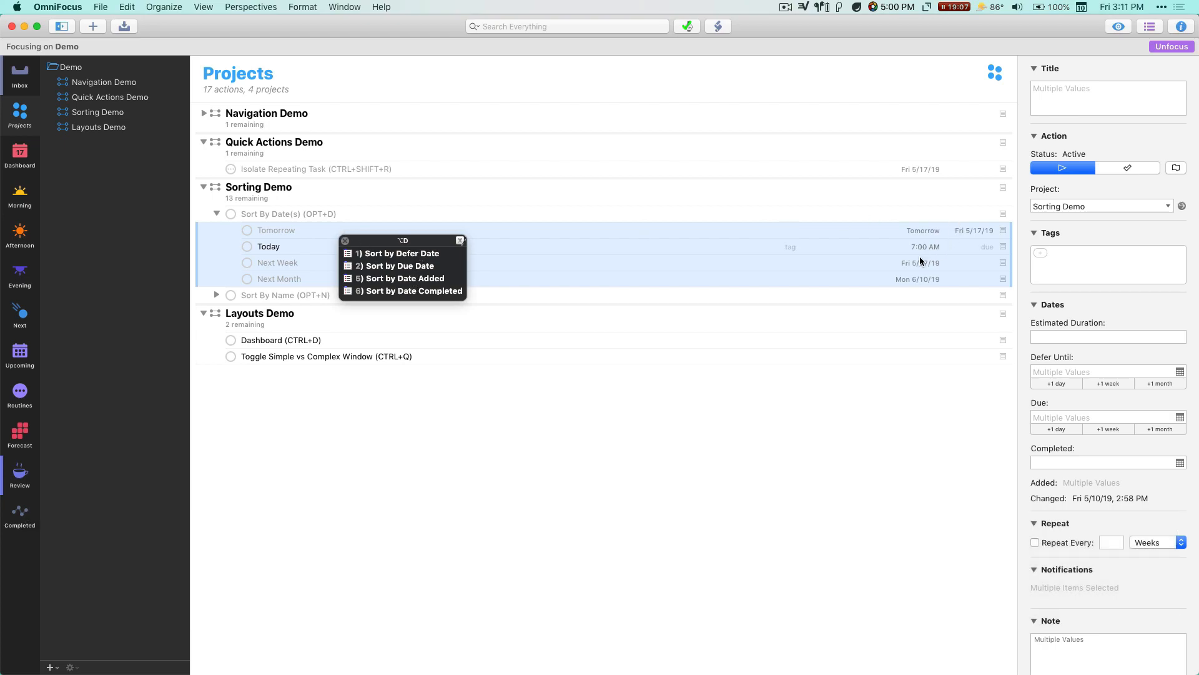
key("1")
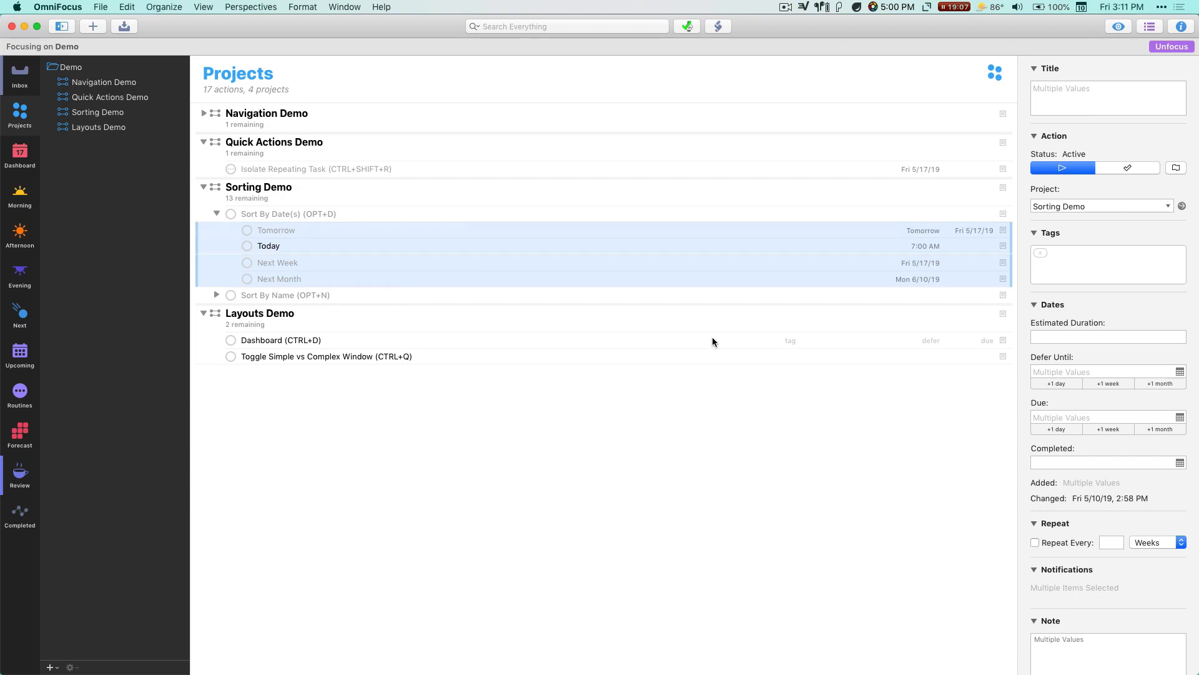
Move the Today task to the end of the Sort By Date(s) group and the Tomorrow task below Next Week.
left_click(299, 232)
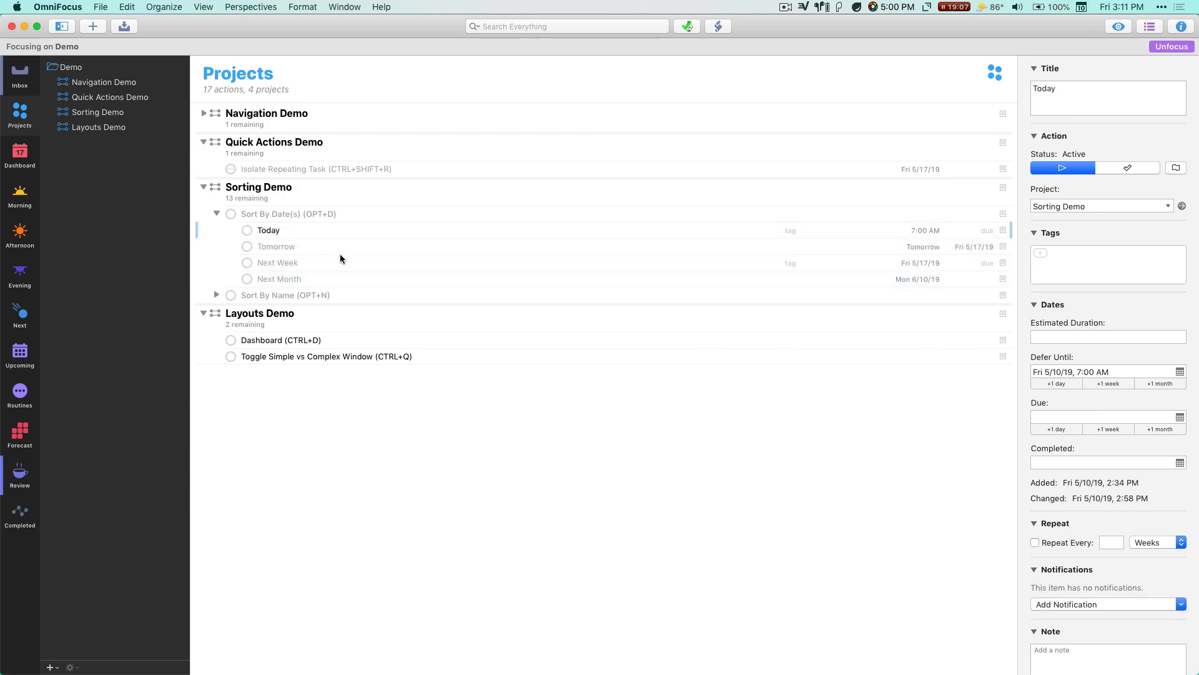
key("Return")
key("ctrl+super+Down")
key("ctrl+super+Down")
key("ctrl+super+Down")
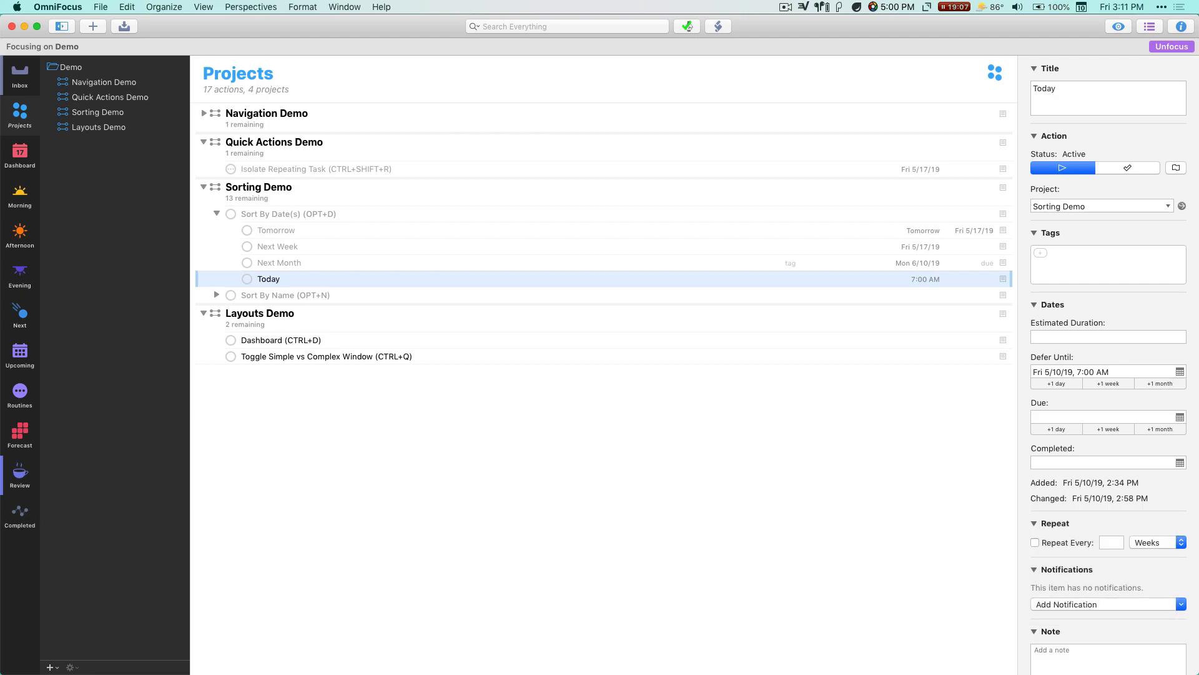
key("Up")
key("Up")
key("Up")
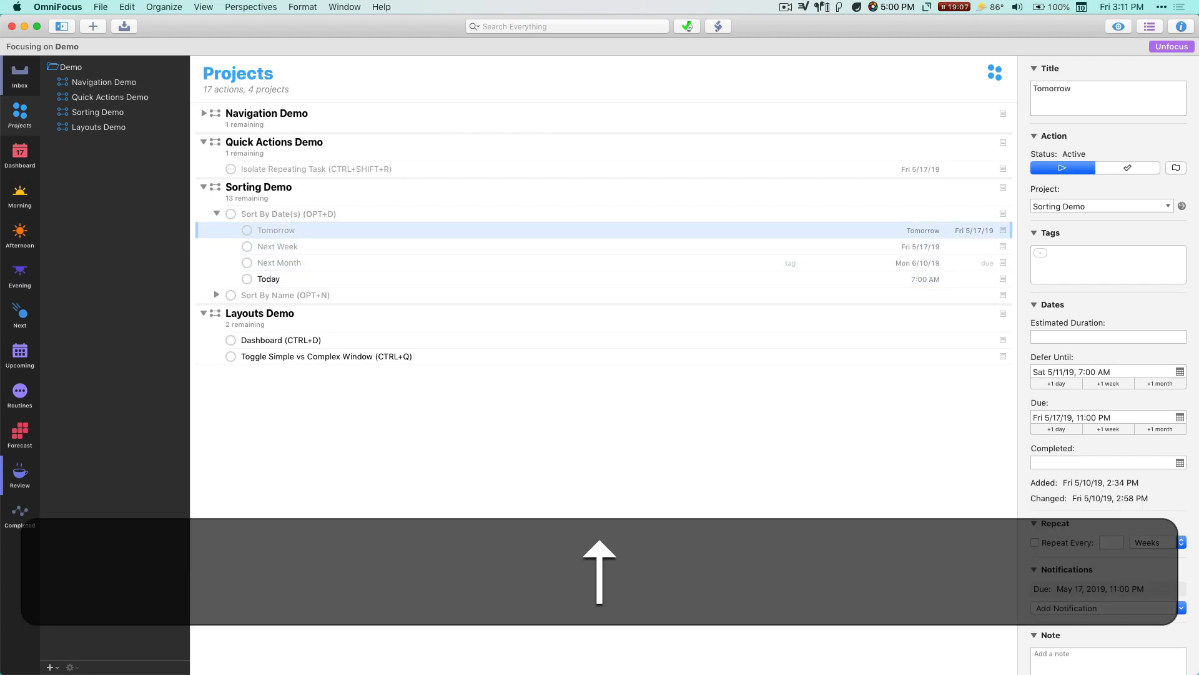
key("ctrl+super+Down")
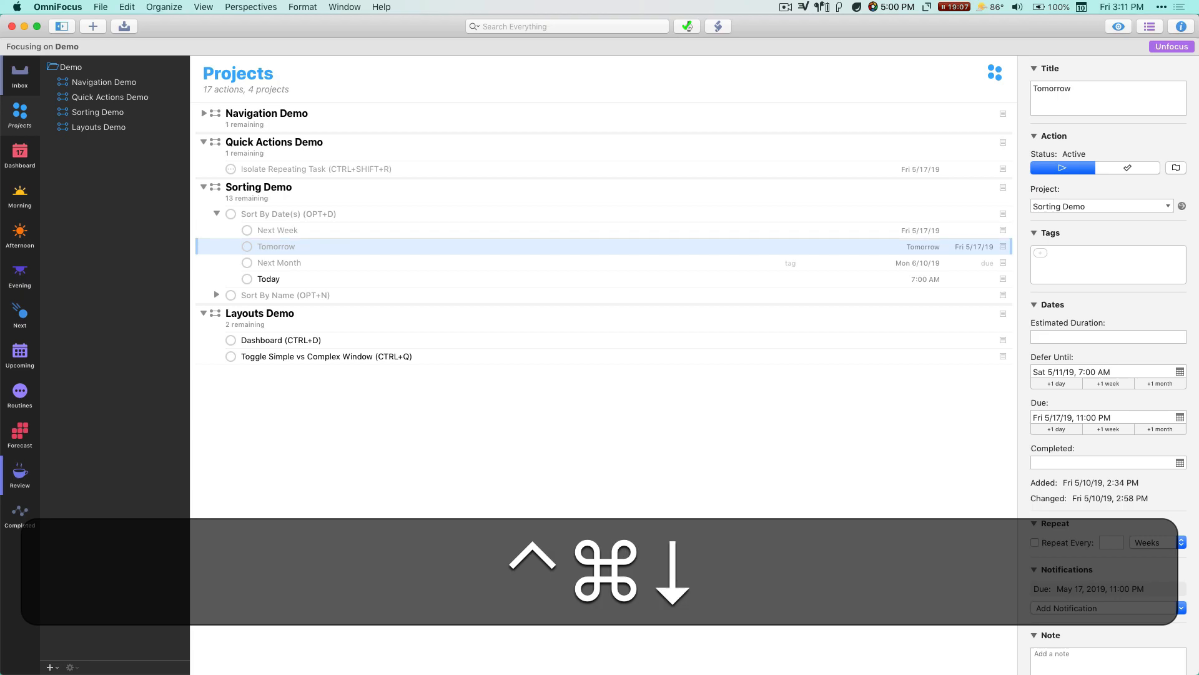
Select the four shuffled Sort By Date(s) tasks and re-sort them by defer date.
key("Up")
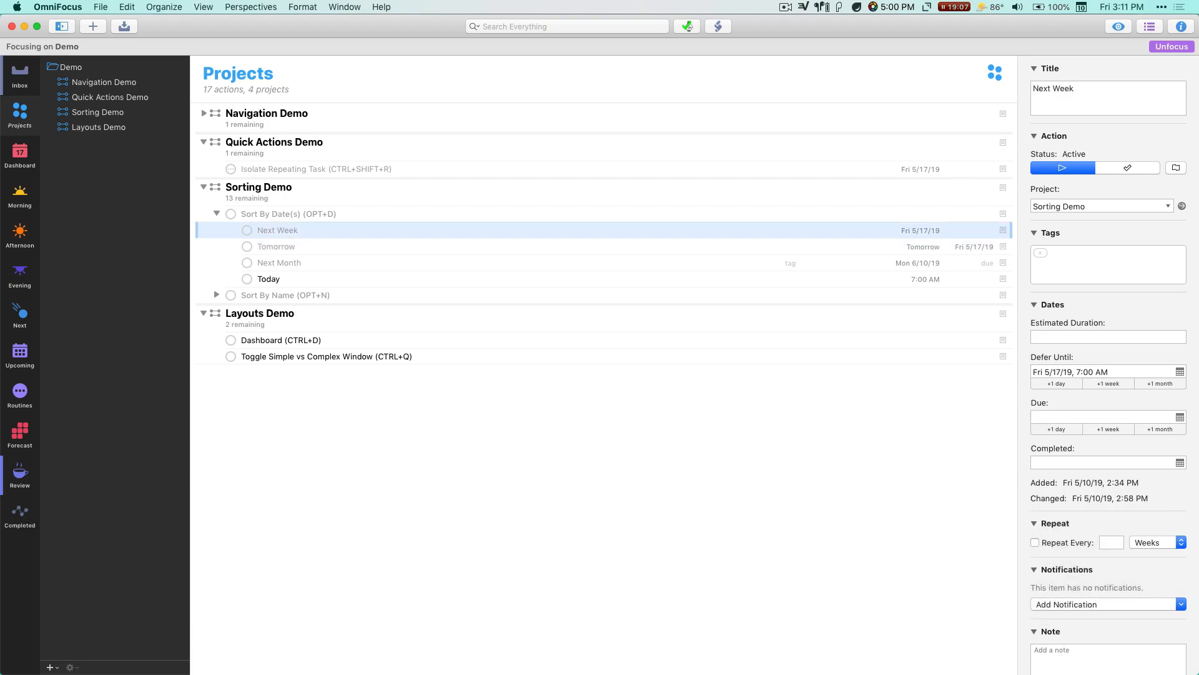
key("shift+Down")
key("shift+Down")
key("shift+Down")
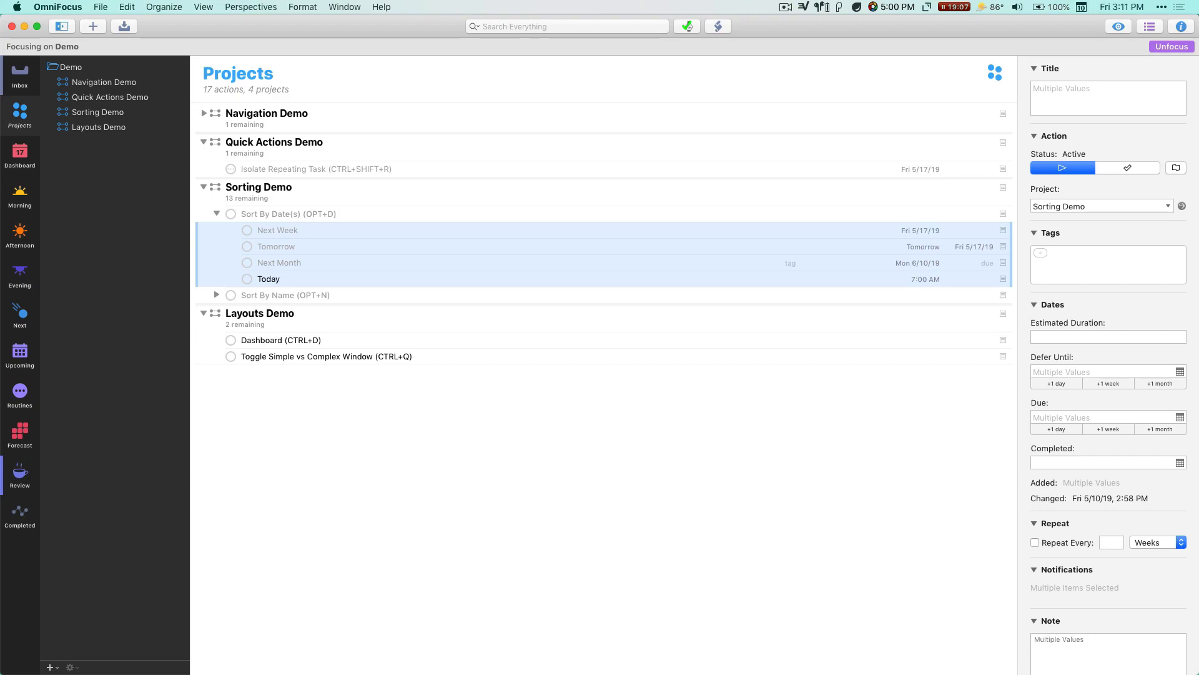
key("alt+d")
key("1")
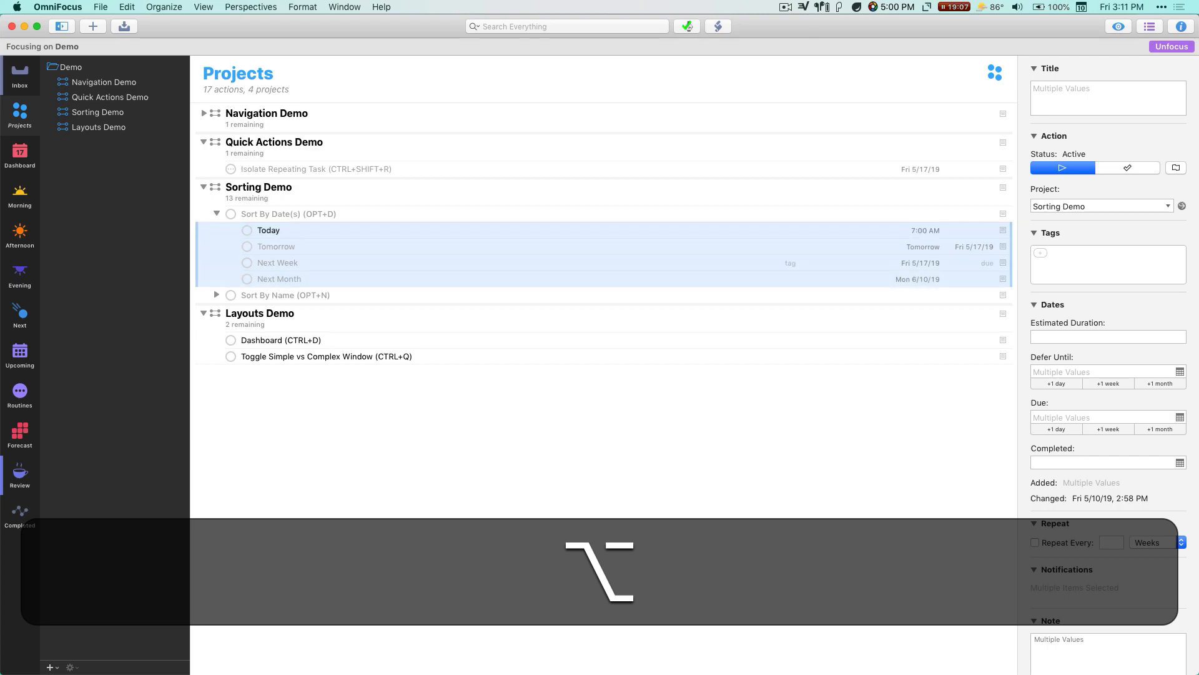
Select the four tasks in the Sort By Date(s) group and sort them by due date.
key("Up")
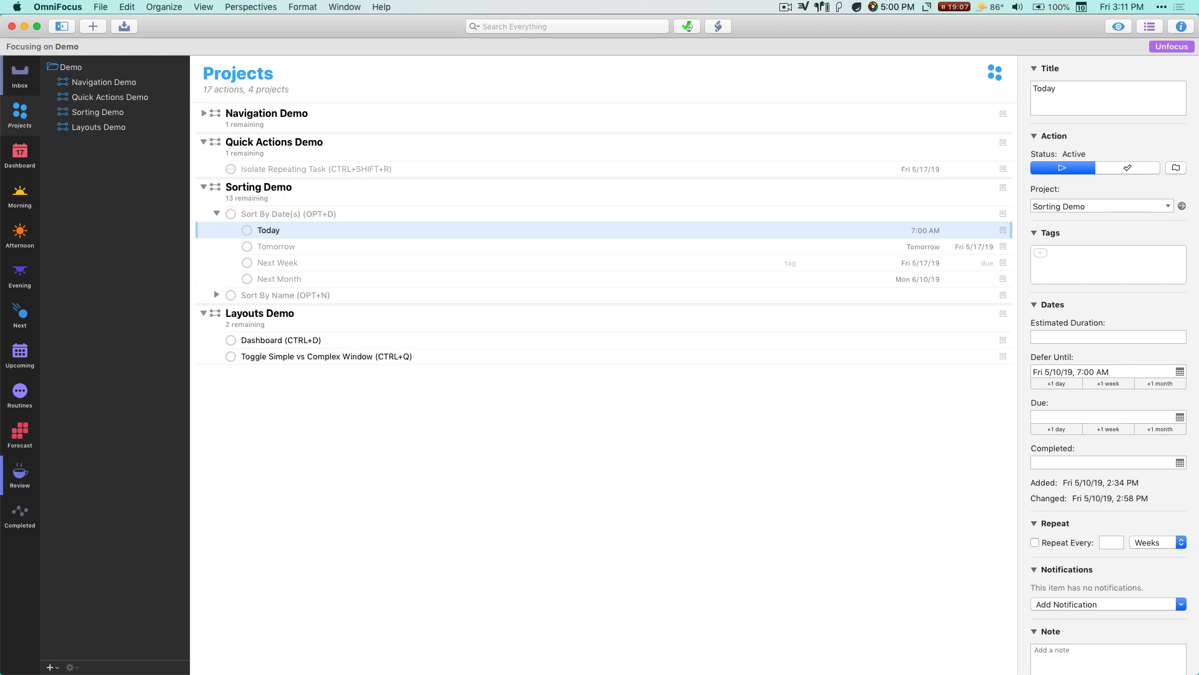
key("shift+Down")
key("shift+Down")
key("shift+Down")
key("alt+d")
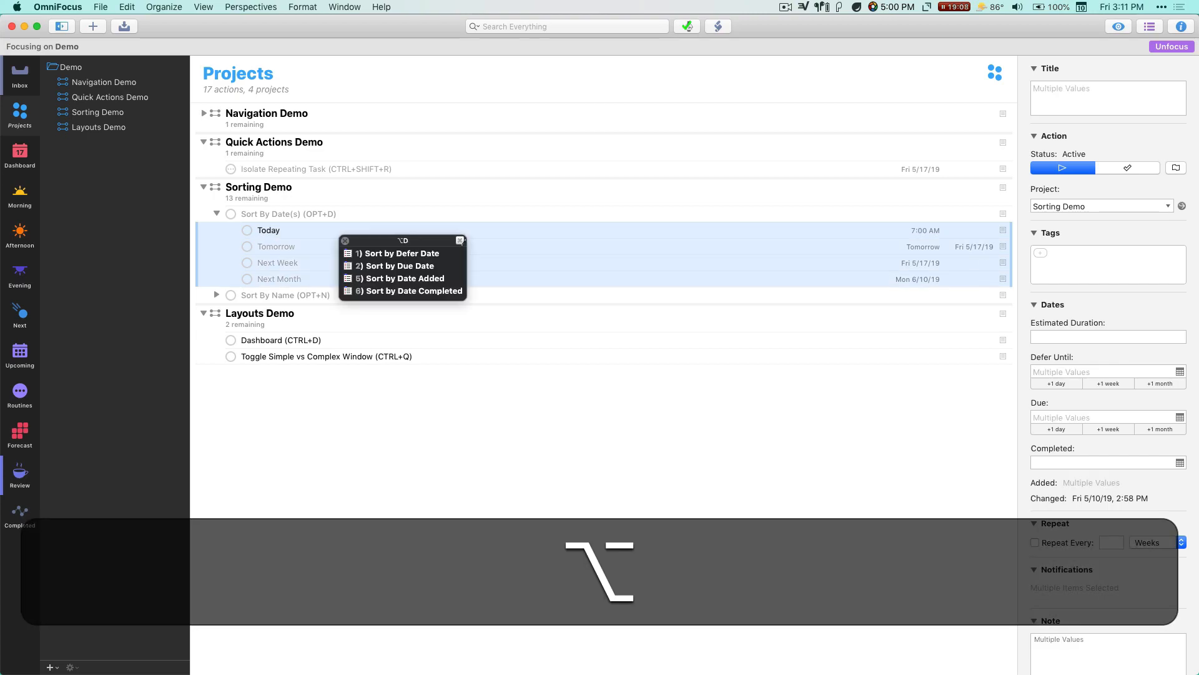
key("2")
key("Up")
key("Up")
key("Down")
key("Down")
key("Up")
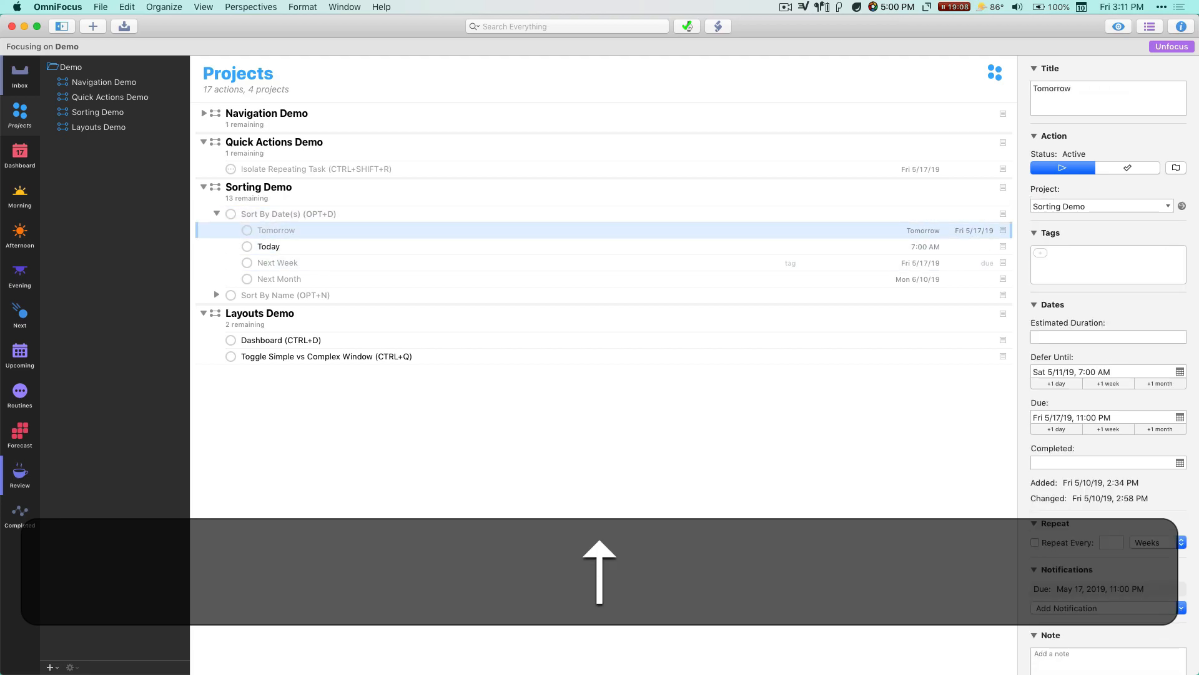
Mark the Sort By Date(s) group complete, including its four tasks.
key("Down")
key("Down")
key("Up")
key("Up")
key("Down")
key("Down")
key("Up")
key("Up")
key("Up")
key("super+k")
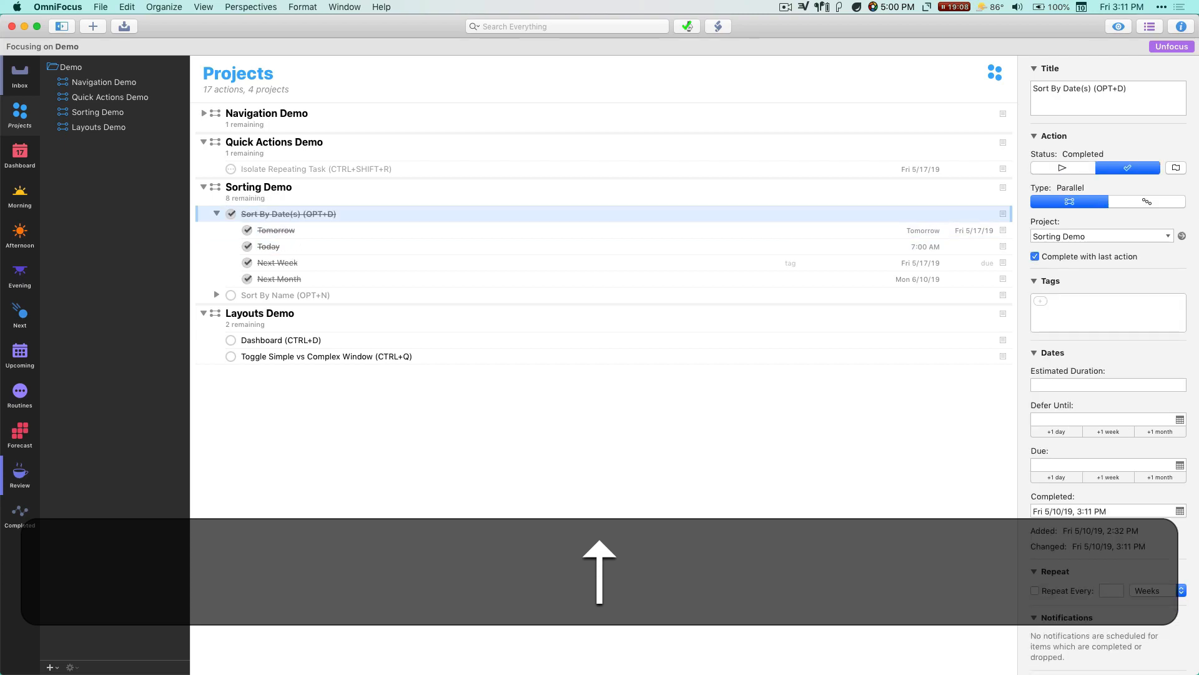
Expand the Sort By Name group in the Sorting Demo project.
key("Down")
key("Down")
key("Down")
key("Down")
key("Down")
key("Right")
Select all seven tasks in the Sort By Name group, from macOS to Nintendo Switch, and sort them by name.
key("Down")
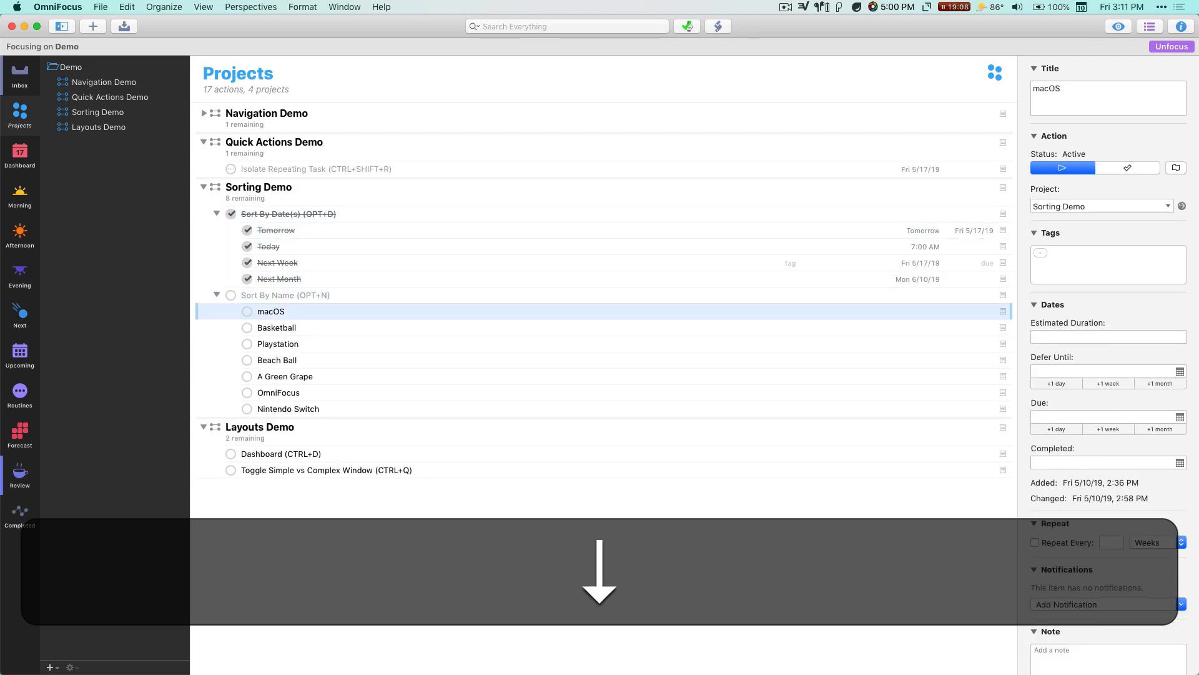
key("shift+Down")
key("shift+Down")
key("shift+Down")
key("shift+Down")
key("shift+Down")
key("shift+Down")
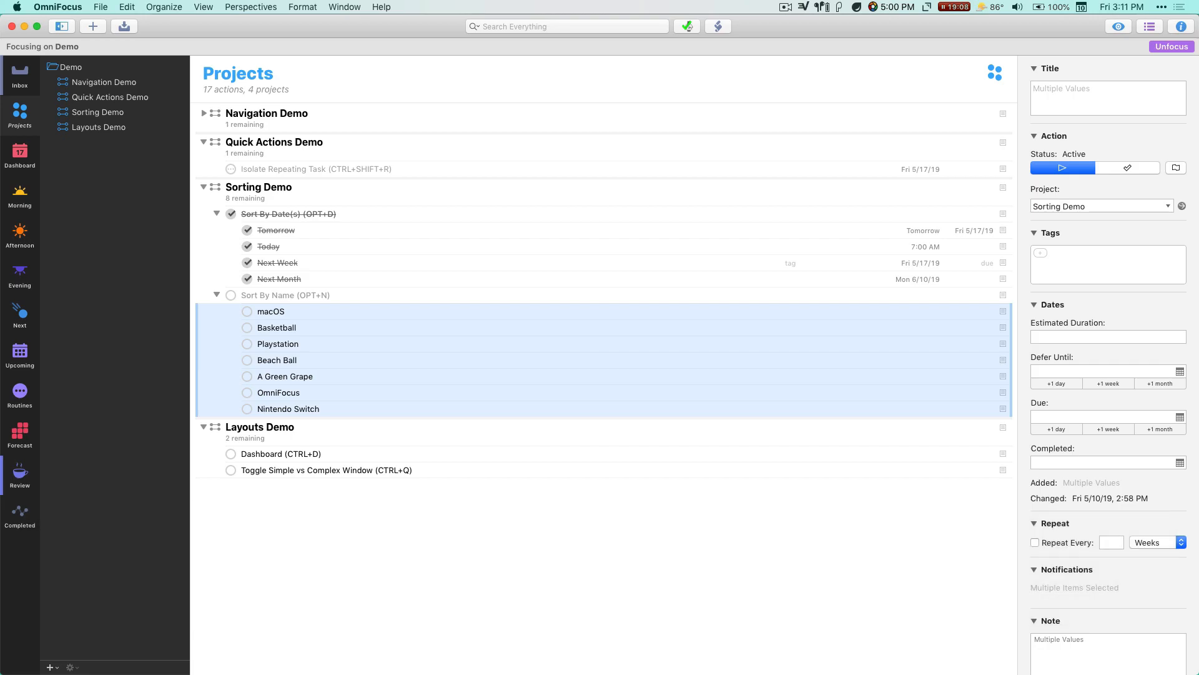
key("alt+n")
Clear the Sorting Demo project from the project list.
key("Up")
key("Up")
key("Up")
key("Up")
key("Up")
key("Up")
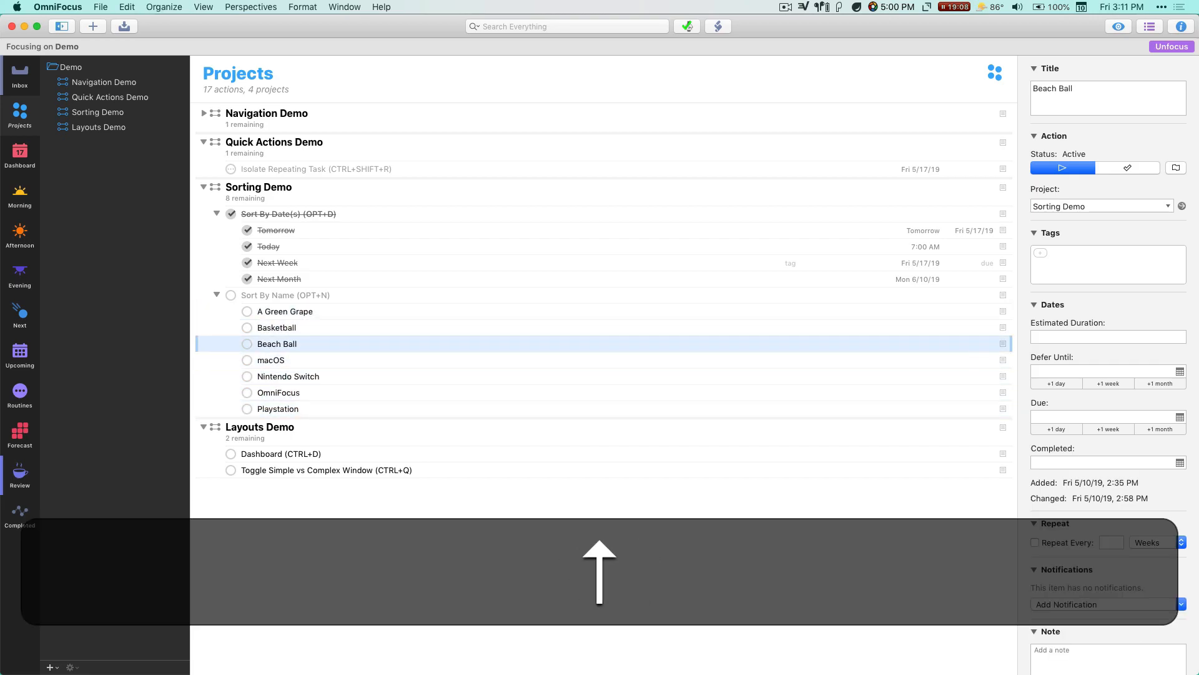
key("Down")
key("Up")
key("Up")
key("Down")
key("Up")
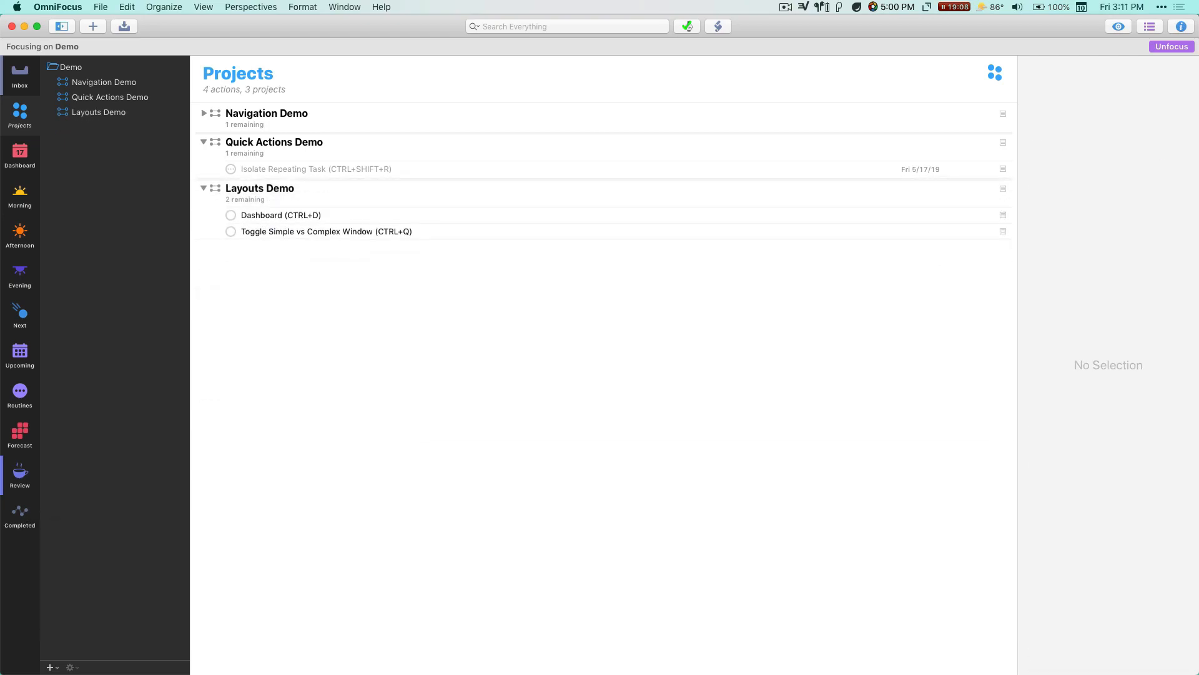
Collapse the Quick Actions Demo project and select the Dashboard task under Layouts Demo.
key("Down")
key("Down")
key("Up")
key("Left")
key("Down")
key("Down")
key("Down")
key("Up")
key("Down")
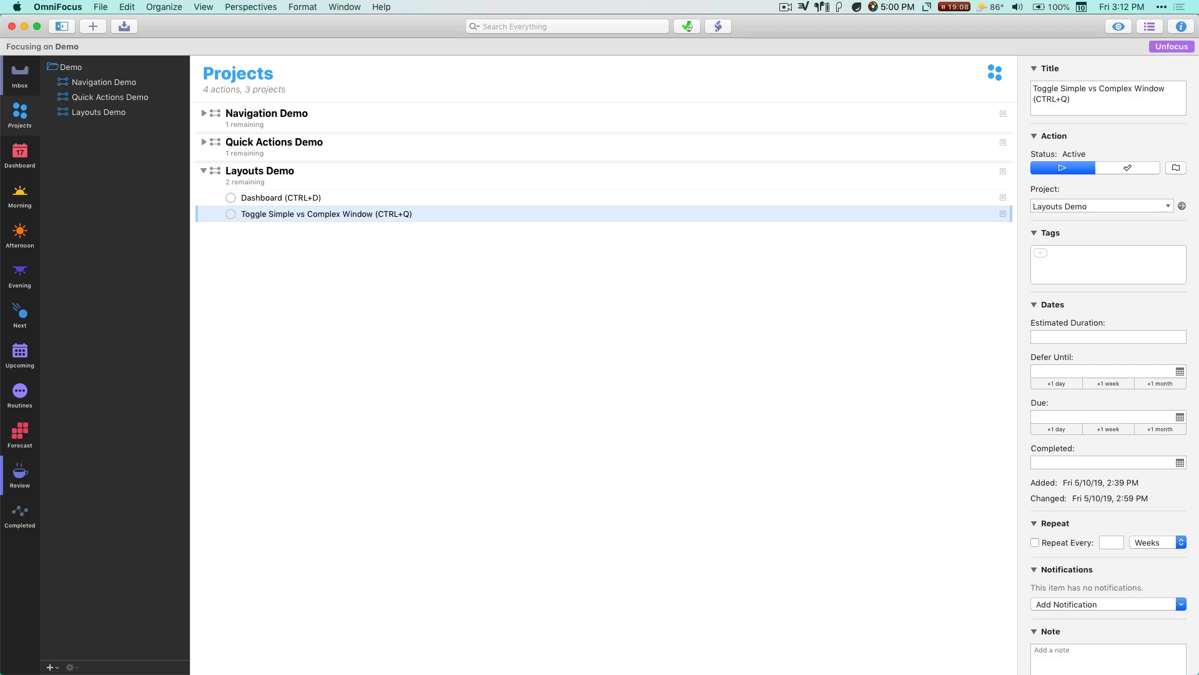
key("Up")
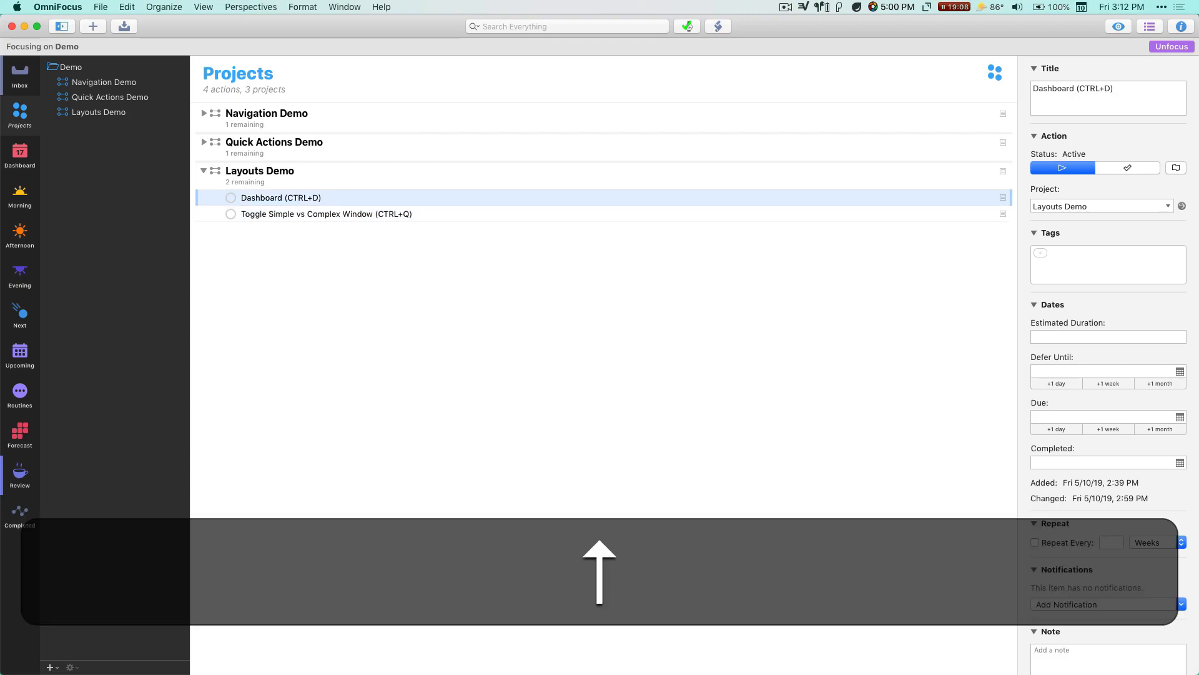
Open the Dashboard layout with its Dashboard and Forecast windows side by side and switch between them.
key("ctrl+d")
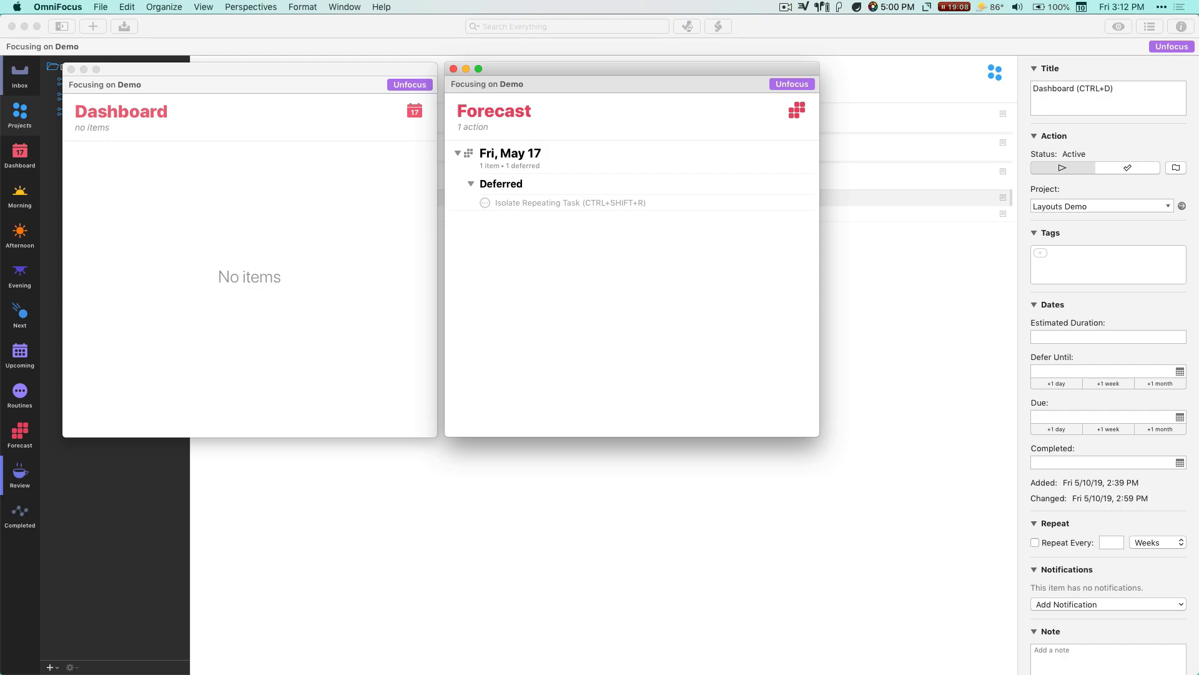
key("super+grave")
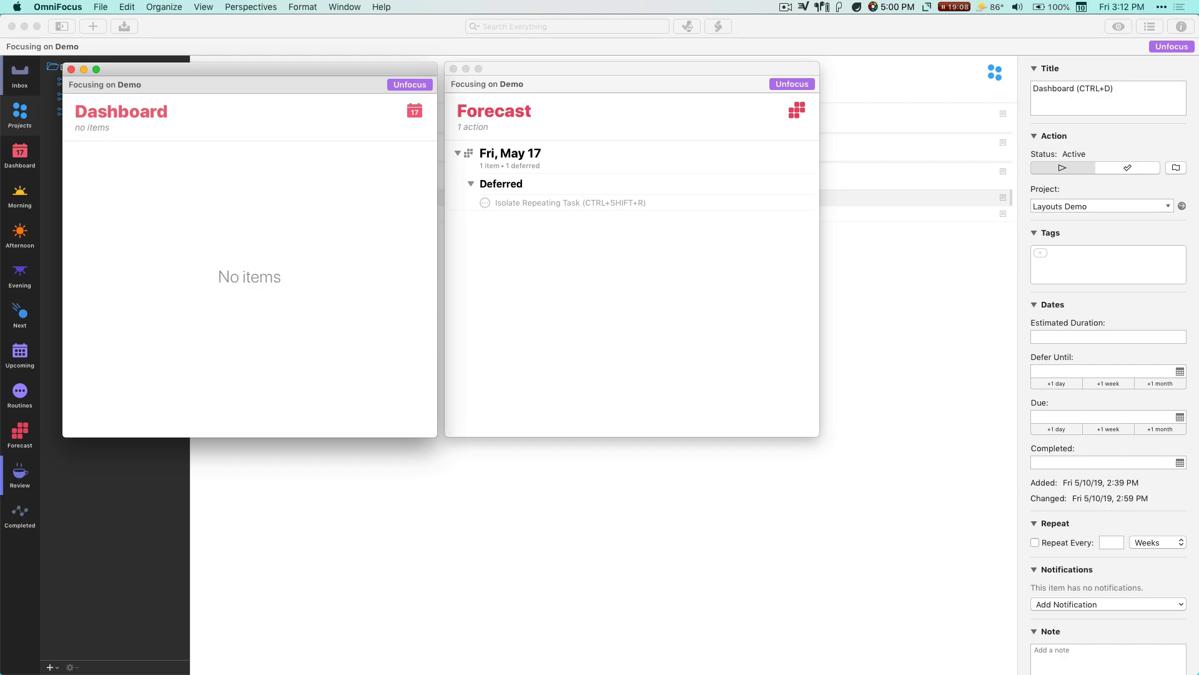
key("super+grave")
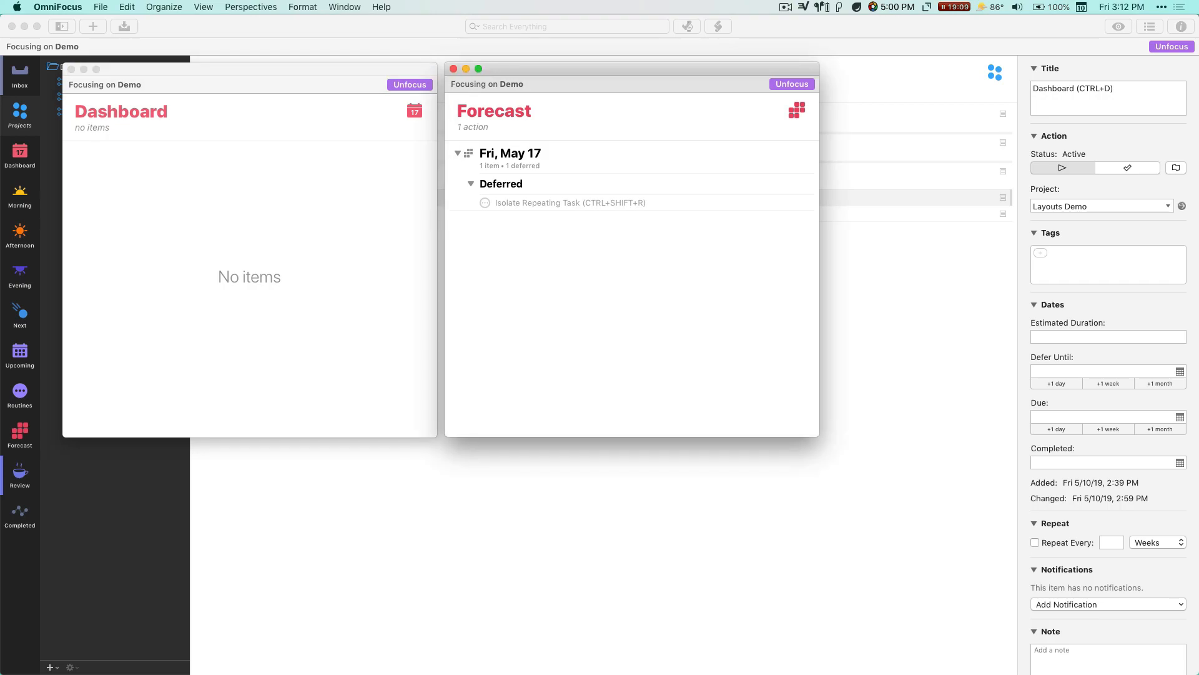
key("super+grave")
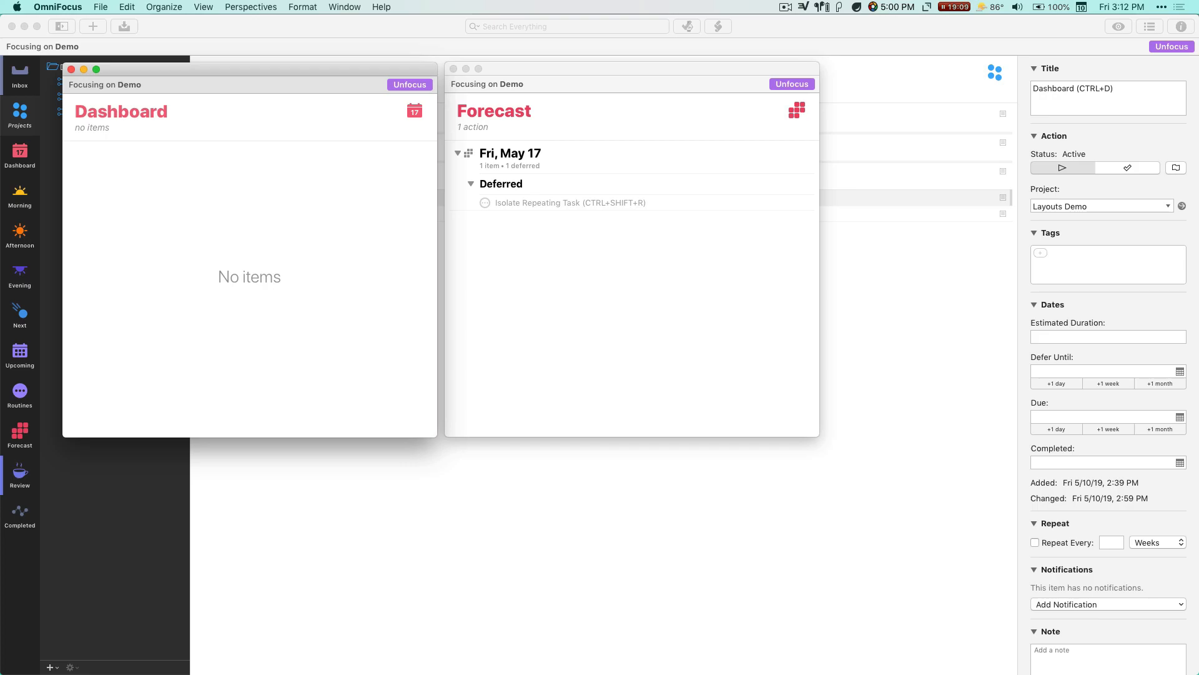
Close the Dashboard and Forecast windows and select the Toggle Simple vs Complex Window task.
key("super+w")
key("super+w")
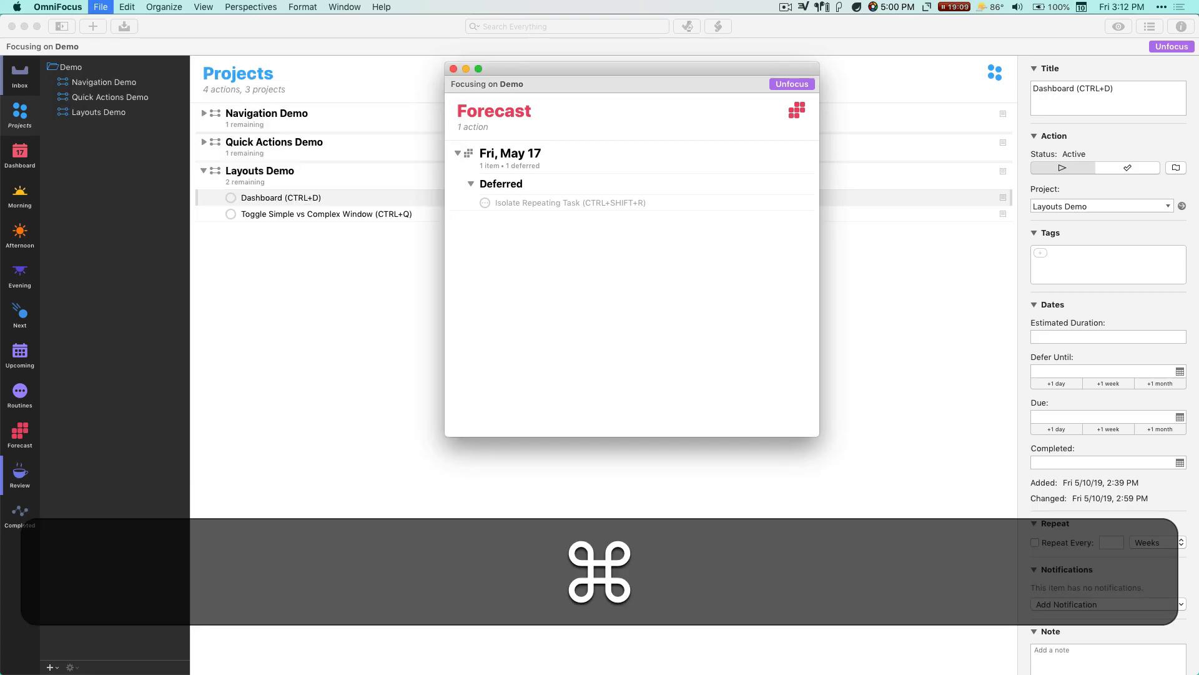
left_click(600, 375)
left_click(475, 213)
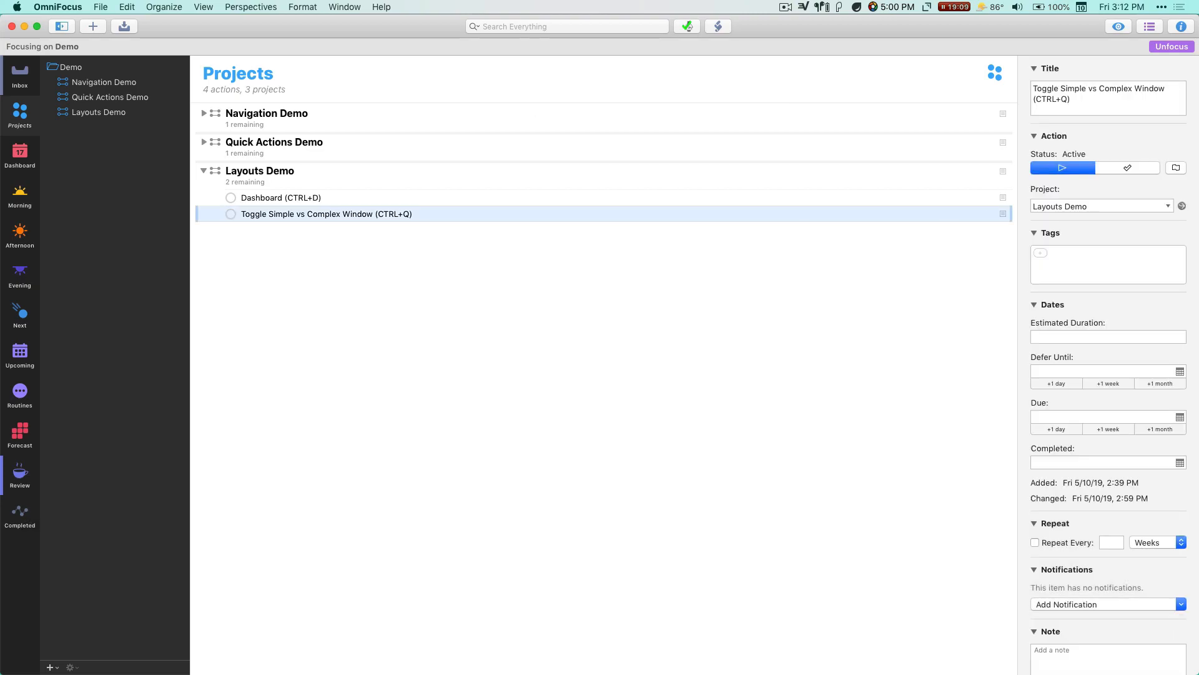
Switch the Projects window to the simple layout and back to the complex one.
key("ctrl")
key("ctrl+q")
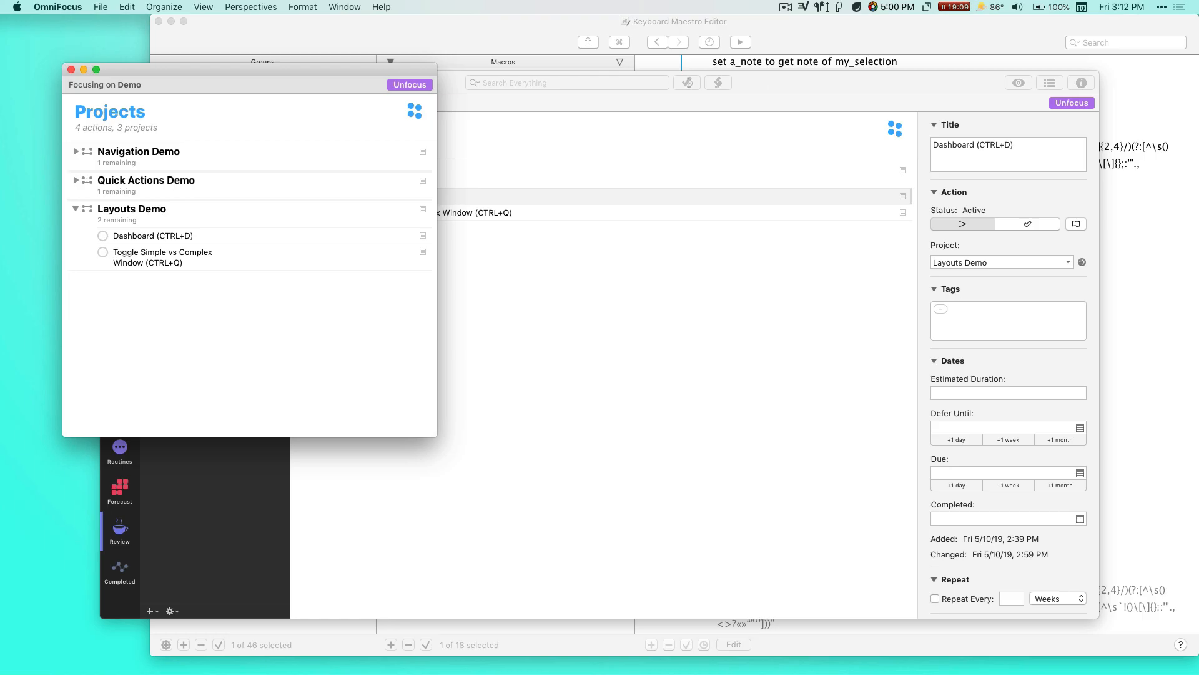
key("ctrl+q")
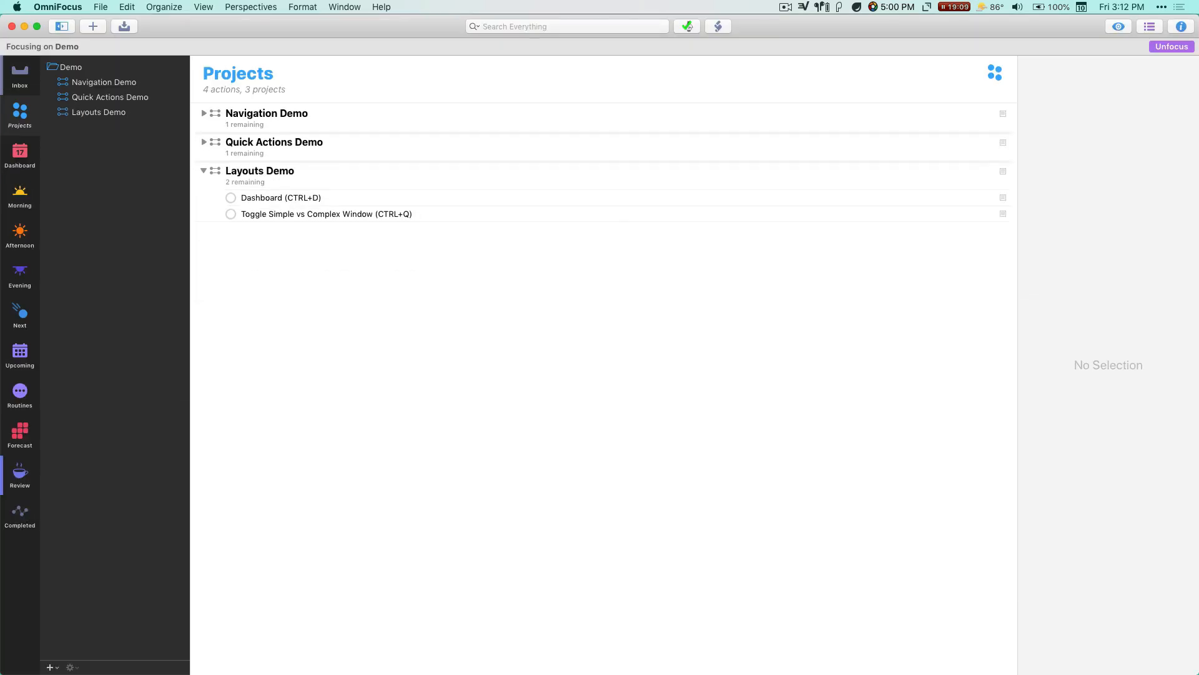
Select both Layouts Demo tasks and clear them, along with their project, from the project list.
key("shift+Up")
key("shift+Up")
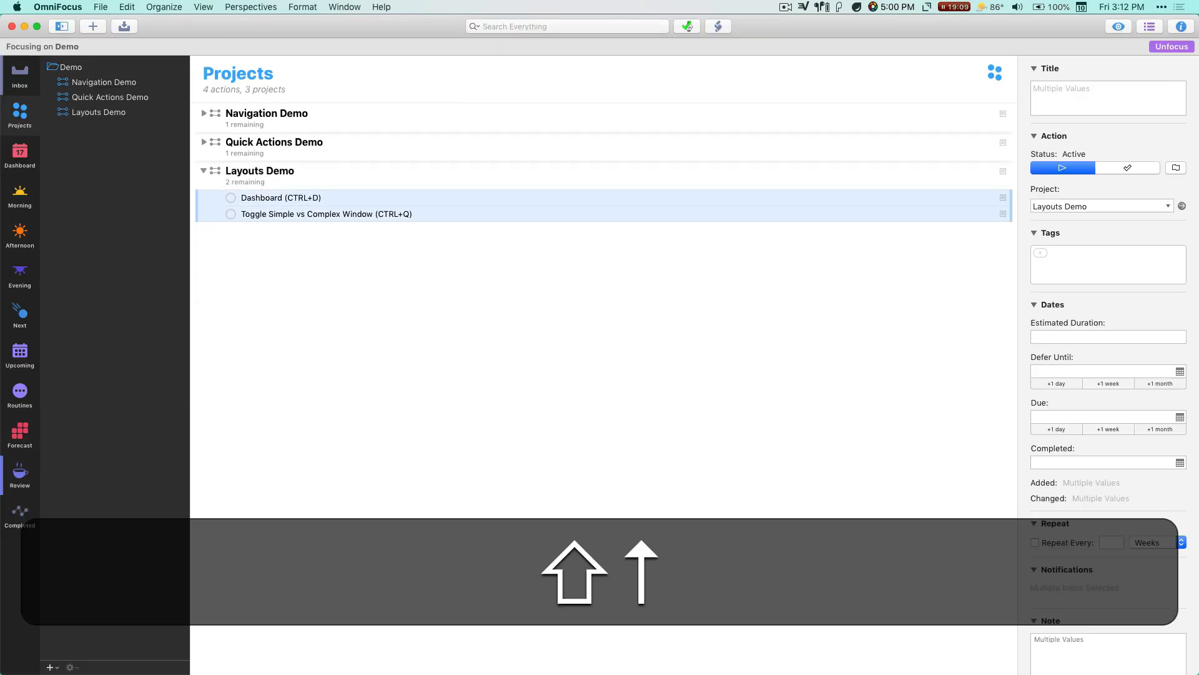
key("Delete")
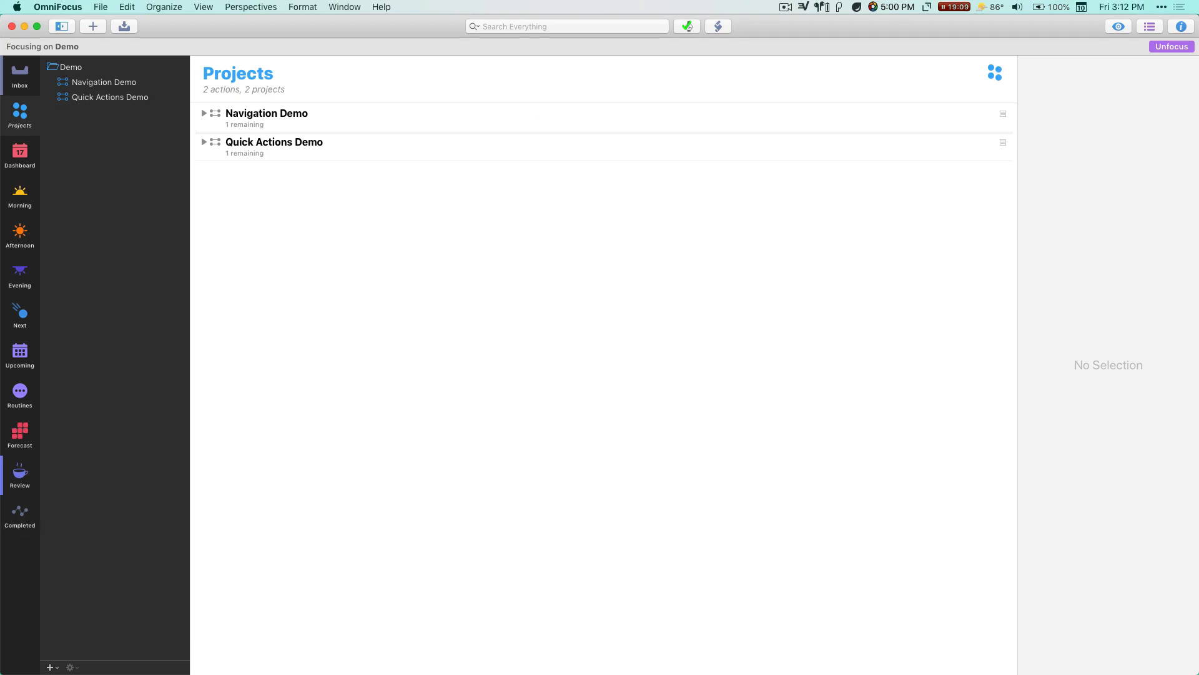